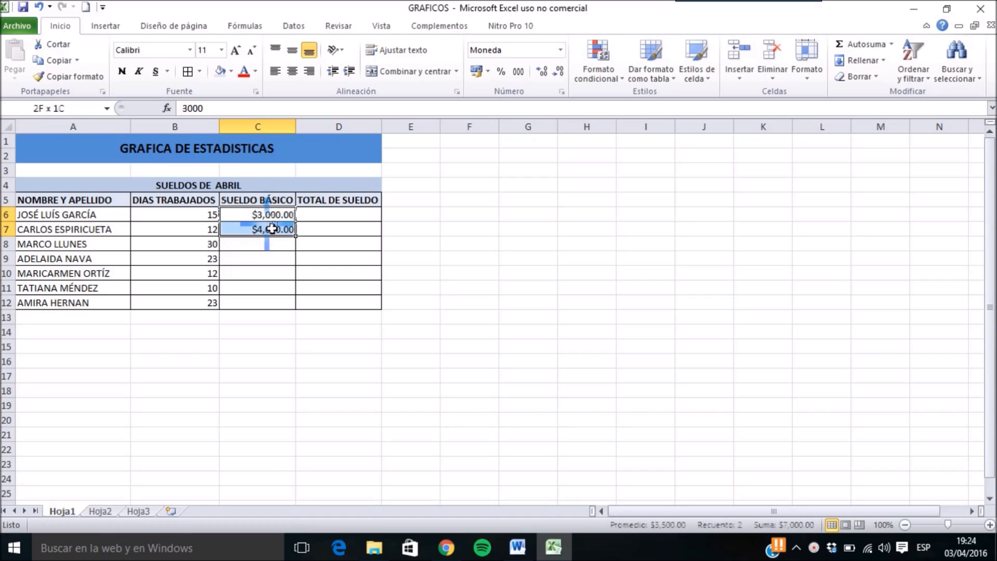
Extend the basic salary series in C6:C7 down to C12, increasing by 1000 per row.
click(245, 218)
click(242, 233)
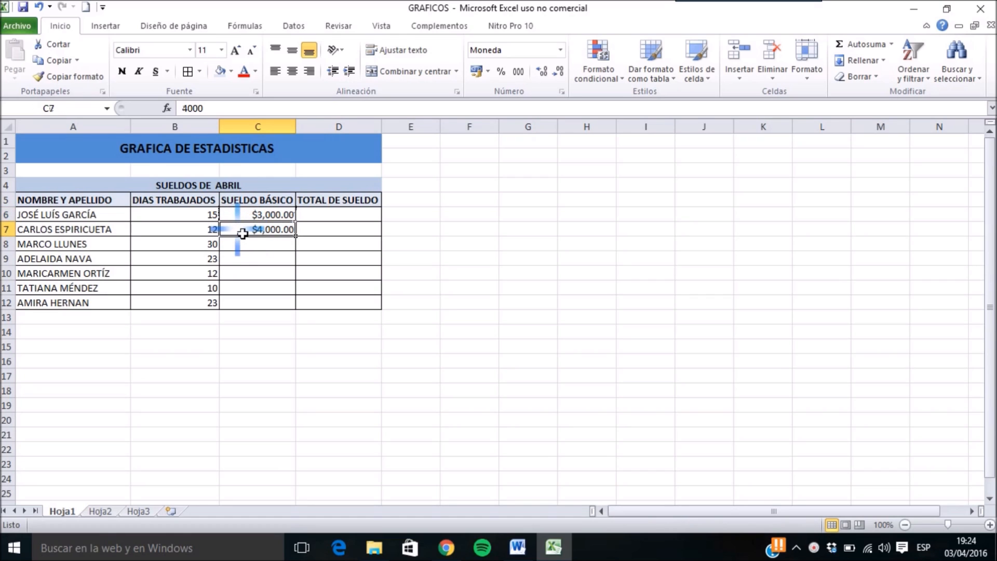
drag(272, 215, 304, 313)
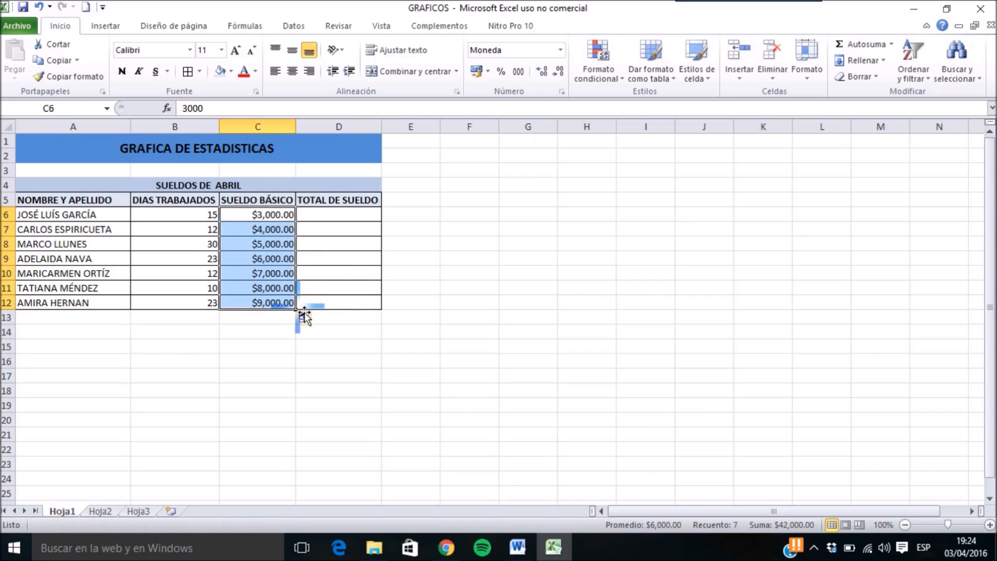
click(239, 258)
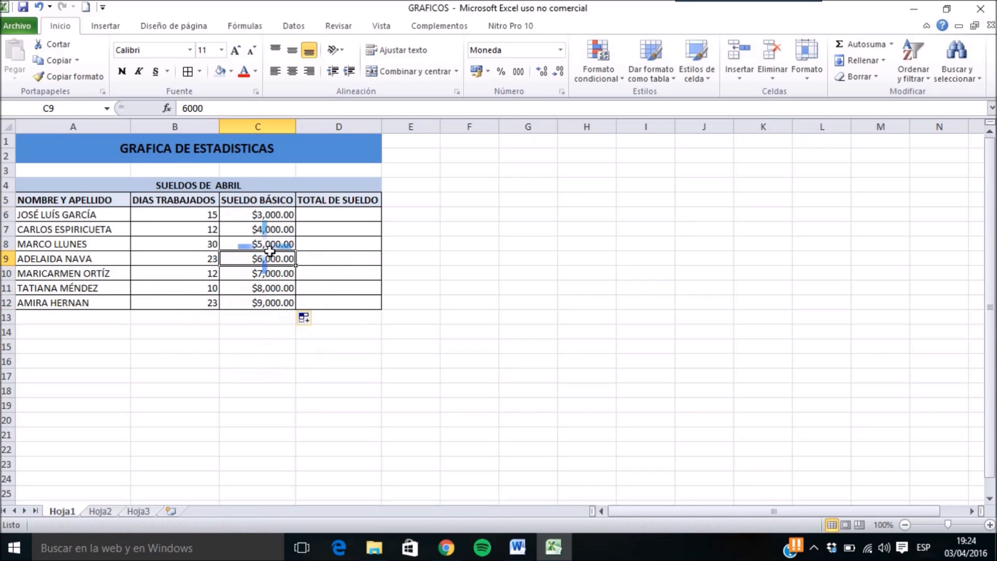
Review the employee names, days worked and basic salaries that feed the total salary column.
click(280, 215)
drag(280, 215, 270, 304)
drag(103, 214, 101, 304)
drag(253, 224, 265, 302)
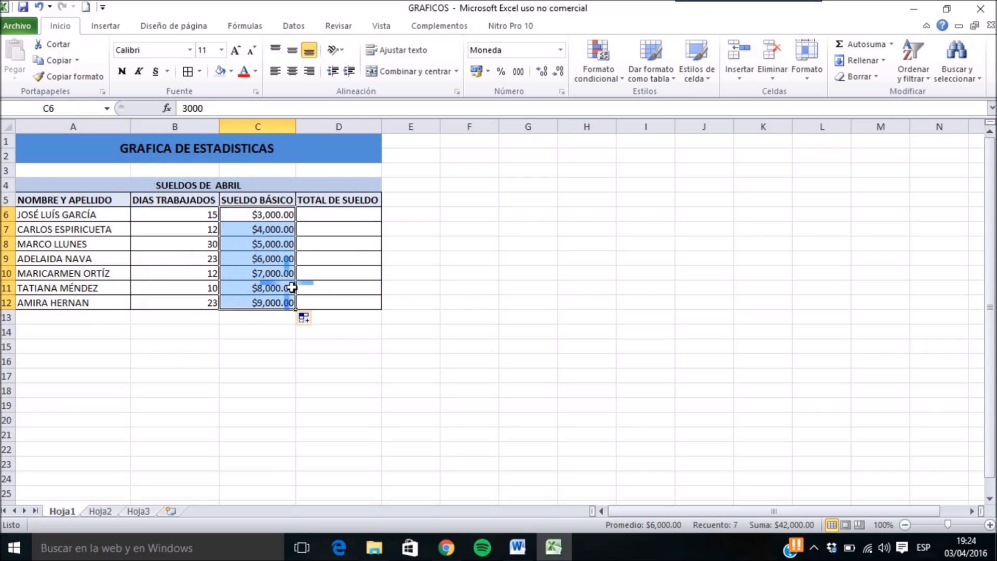
click(338, 217)
click(268, 216)
click(335, 220)
drag(212, 216, 239, 219)
click(204, 203)
click(252, 201)
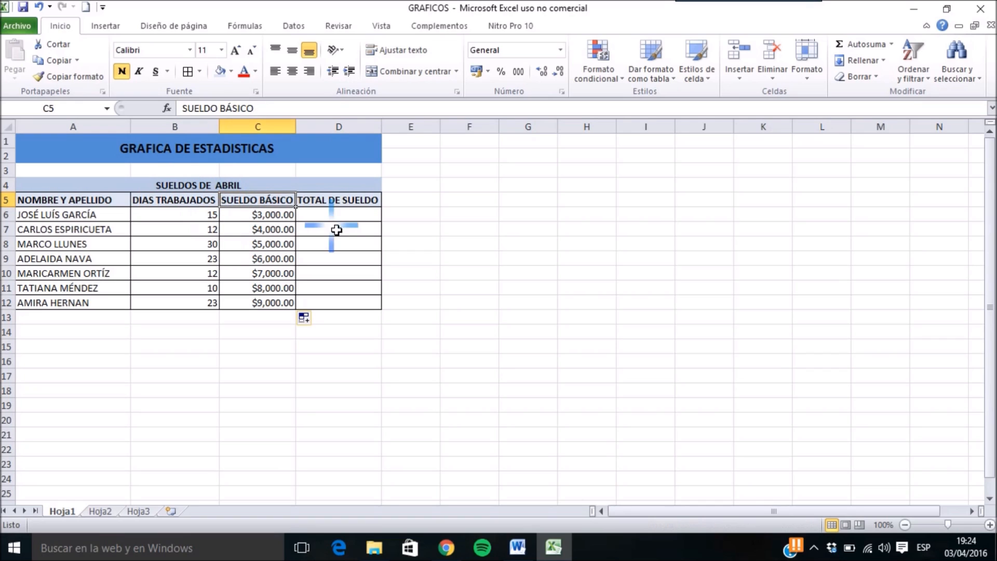
Enter the formula =C6/30*B6 in D6 to calculate the first employee's total salary.
click(343, 218)
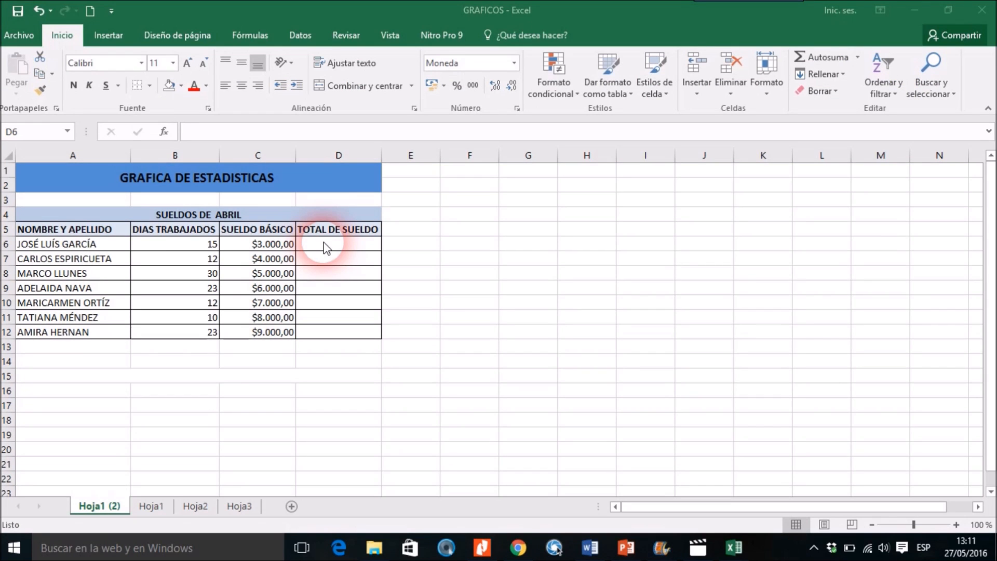
click(326, 246)
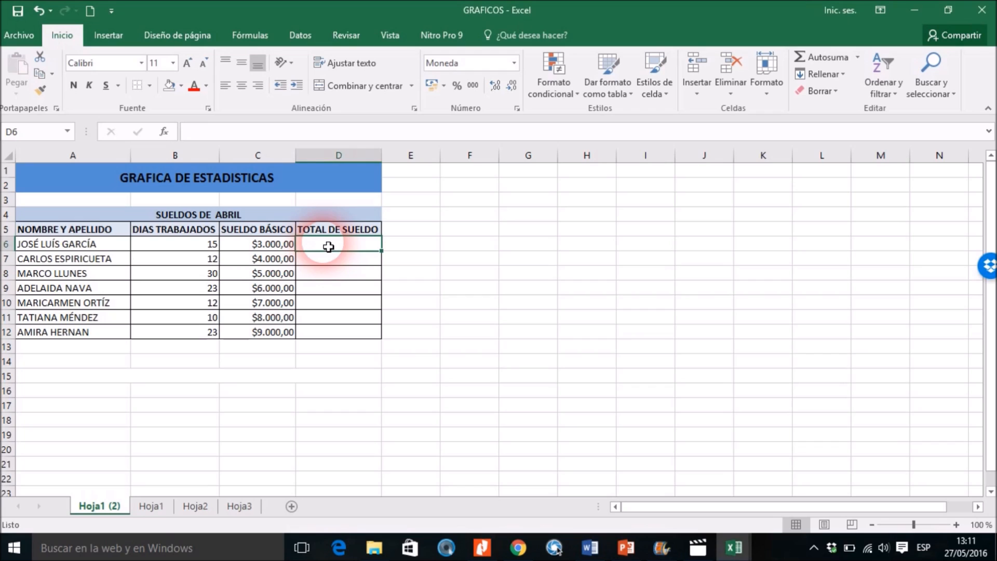
text(=)
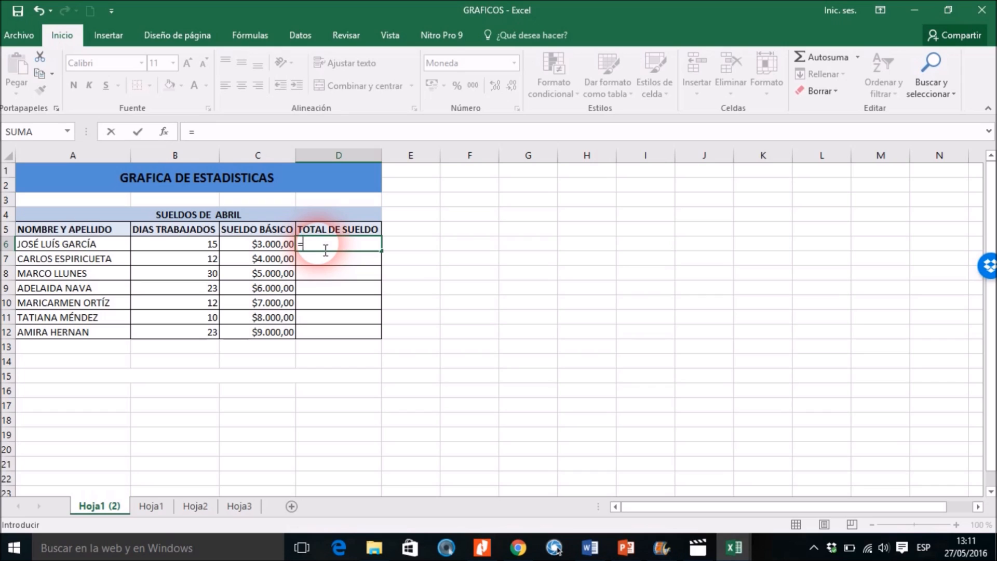
click(285, 244)
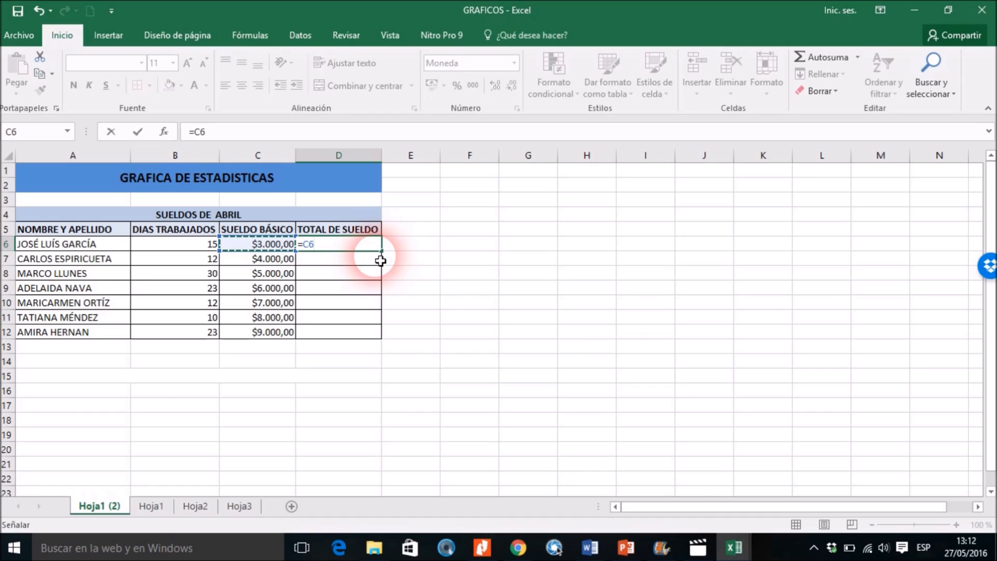
text(/)
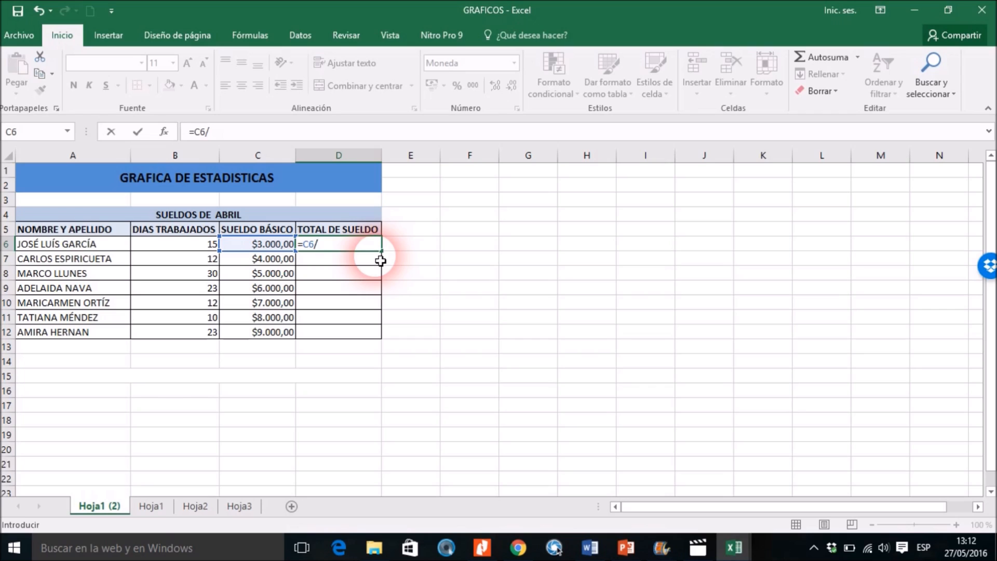
text(30*)
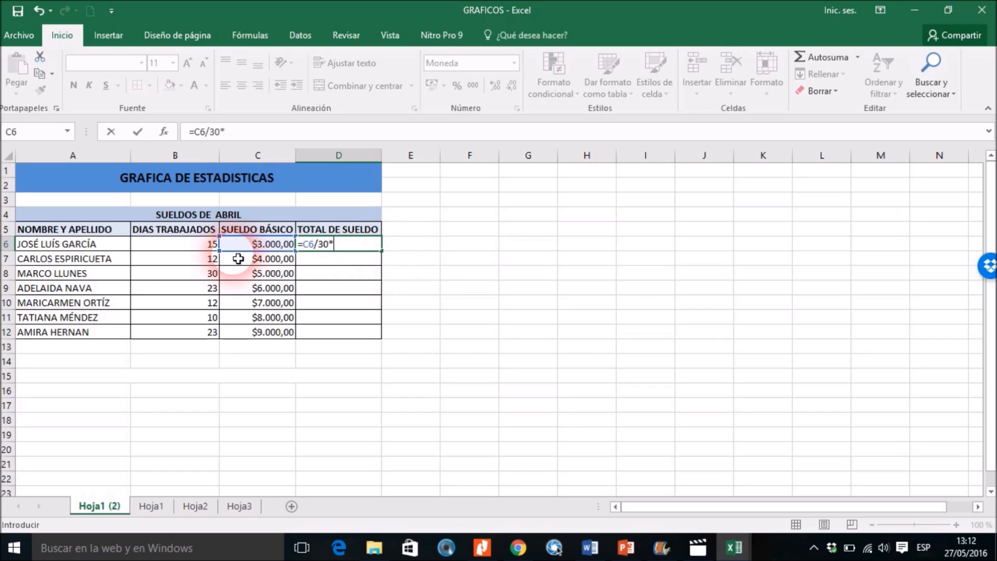
click(202, 250)
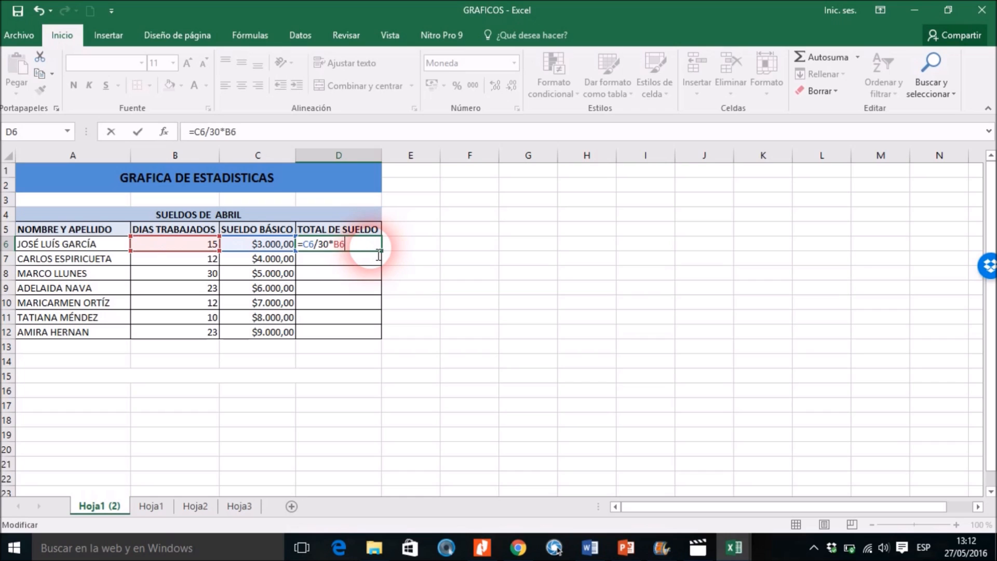
key(Return)
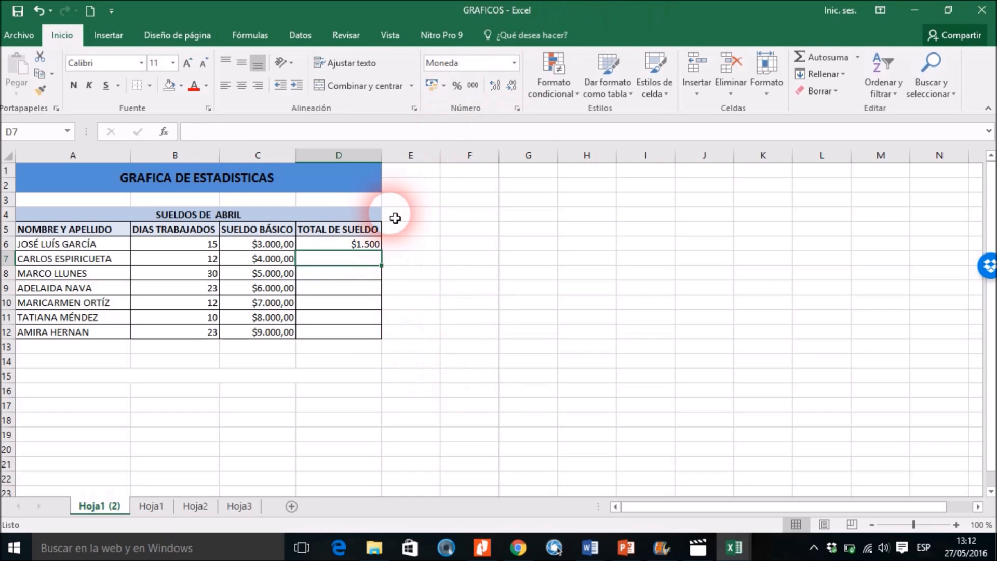
Copy the total salary formula from D6 into D7:D12 and clear the copy marking.
key(alt)
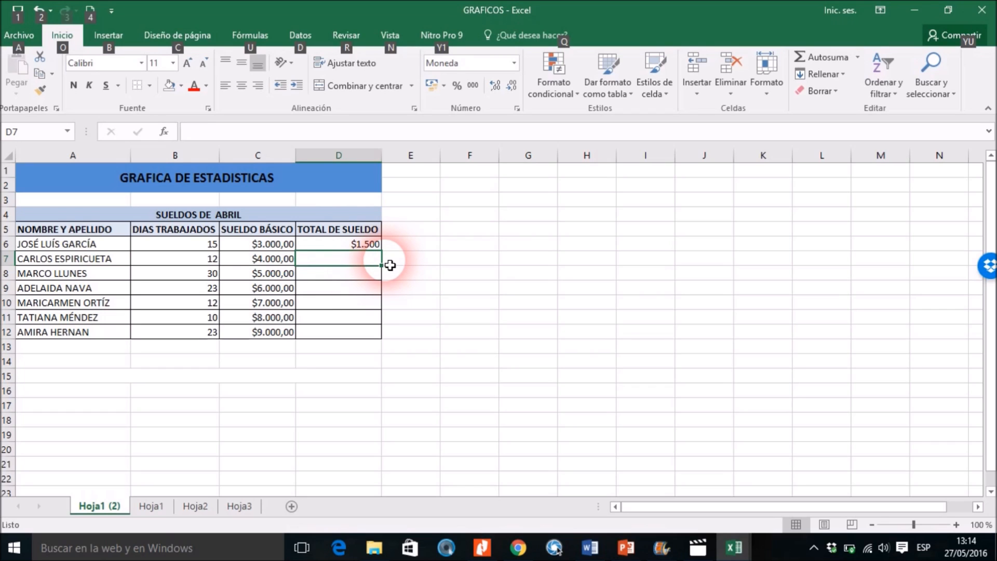
click(336, 250)
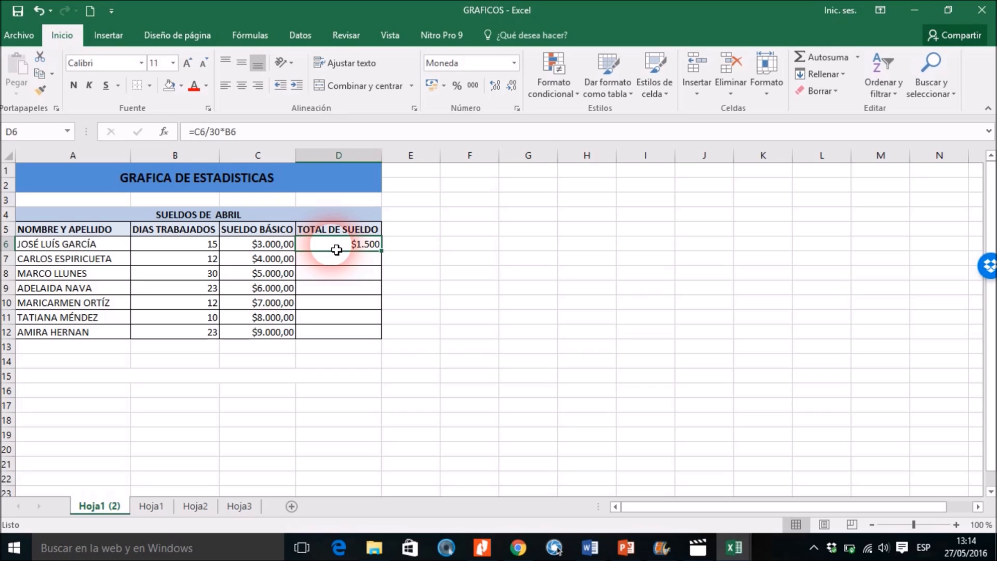
click(42, 74)
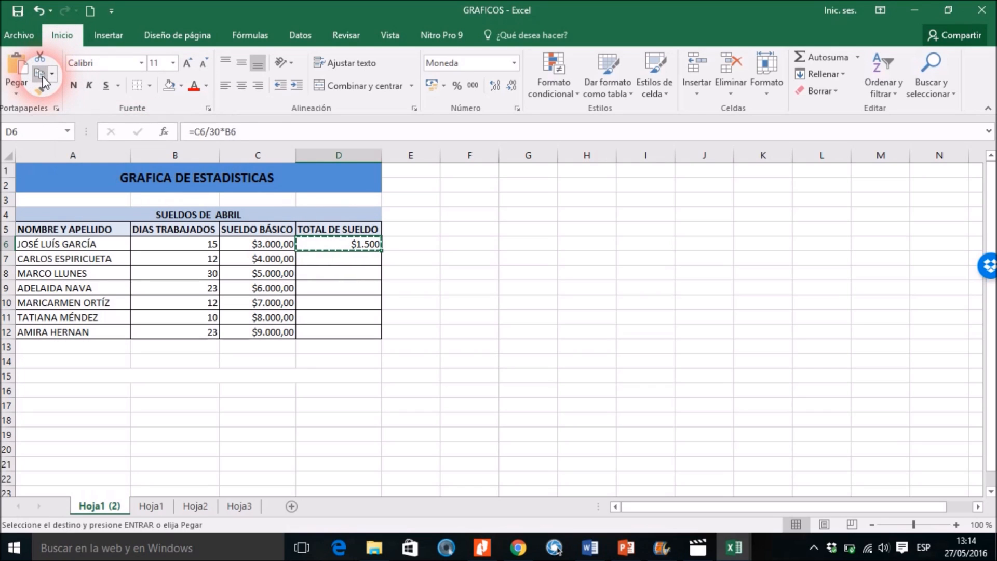
click(258, 244)
drag(352, 260, 352, 334)
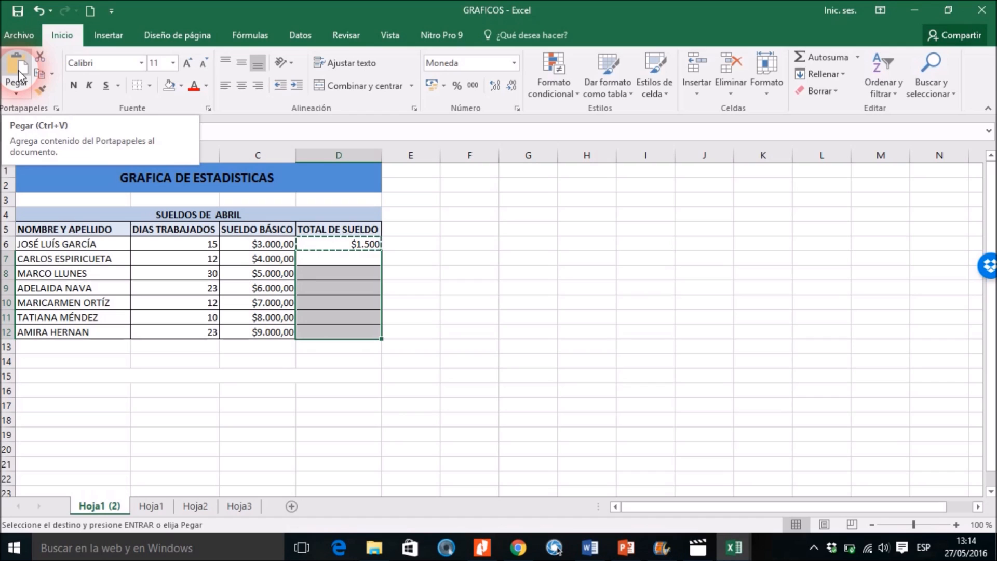
click(39, 142)
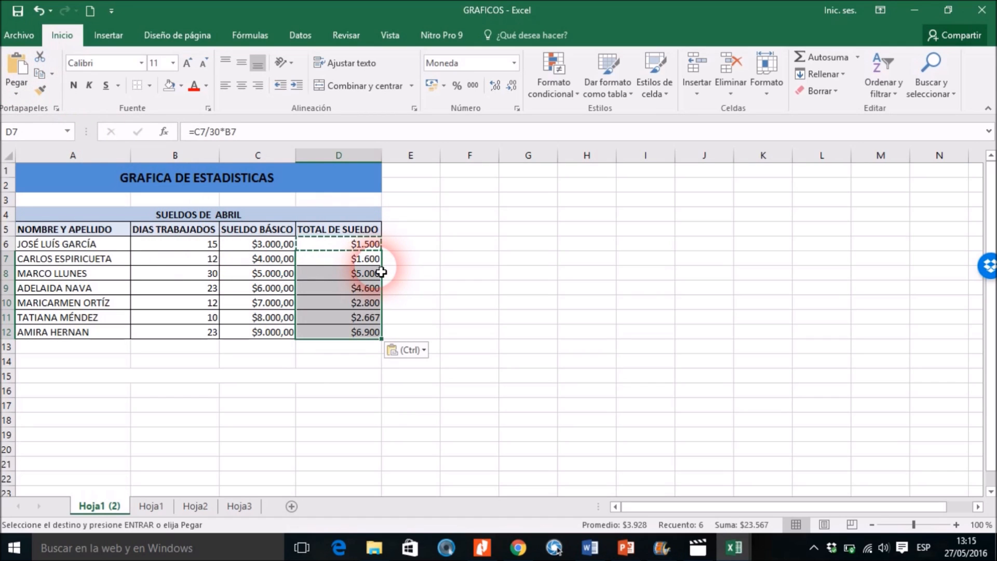
key(Escape)
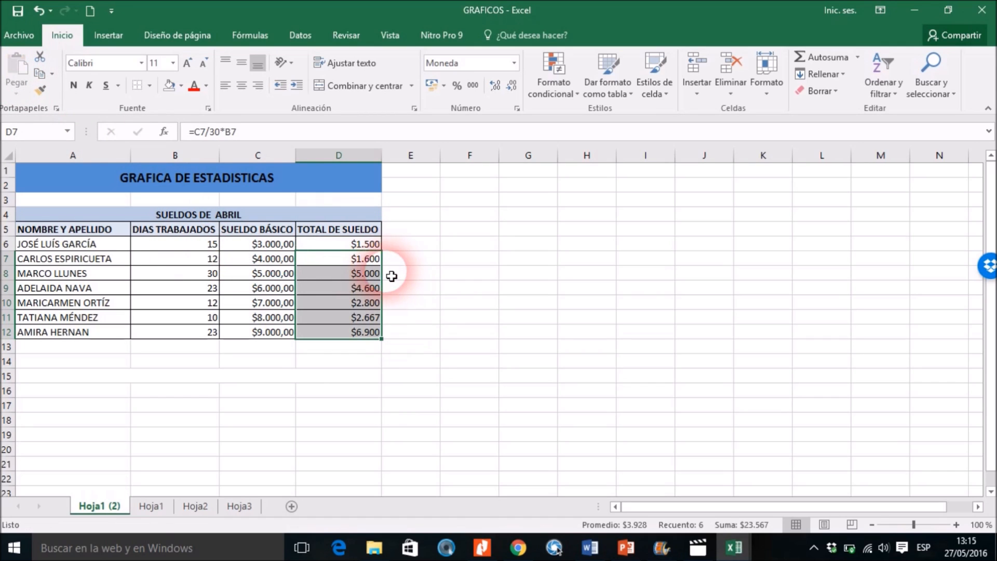
click(409, 273)
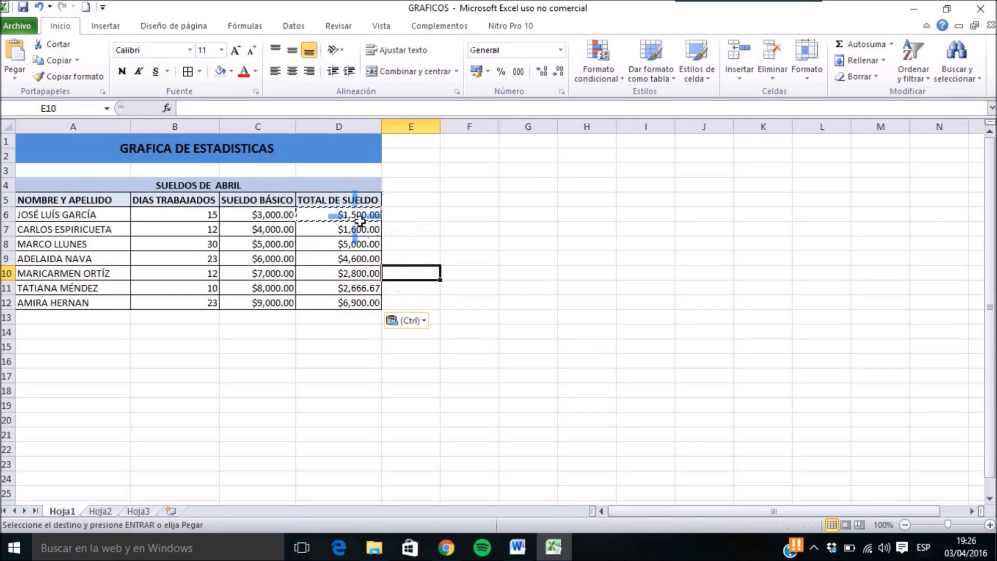
key(Escape)
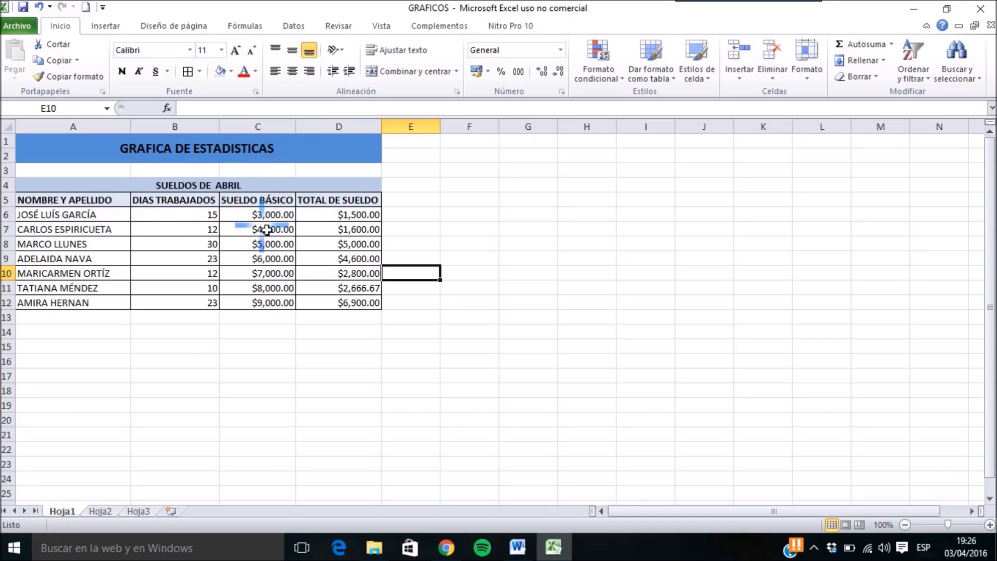
Try a clustered column chart of the whole table A5:D12, placed beside the data, and delete it.
drag(36, 200, 348, 311)
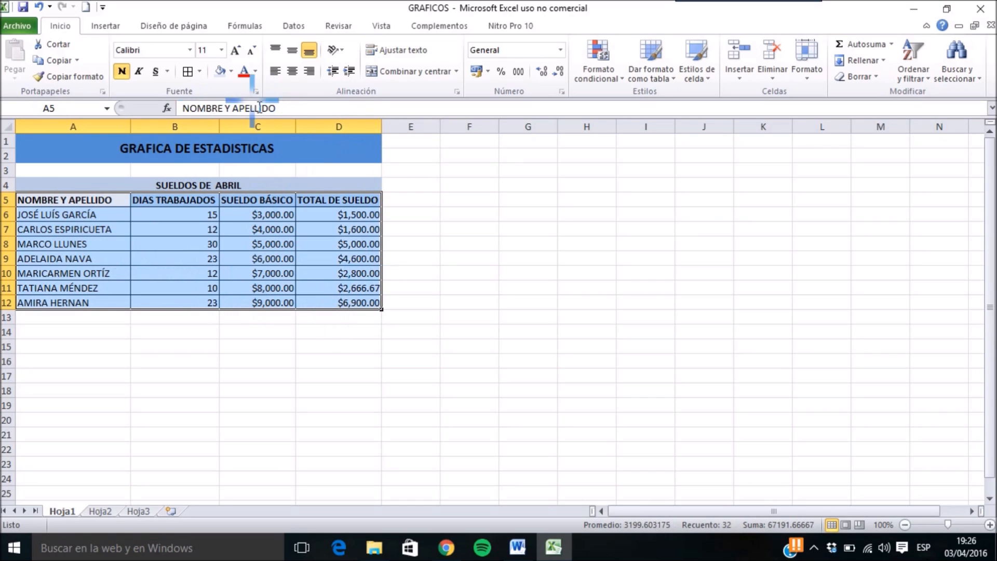
click(105, 26)
click(294, 54)
click(295, 118)
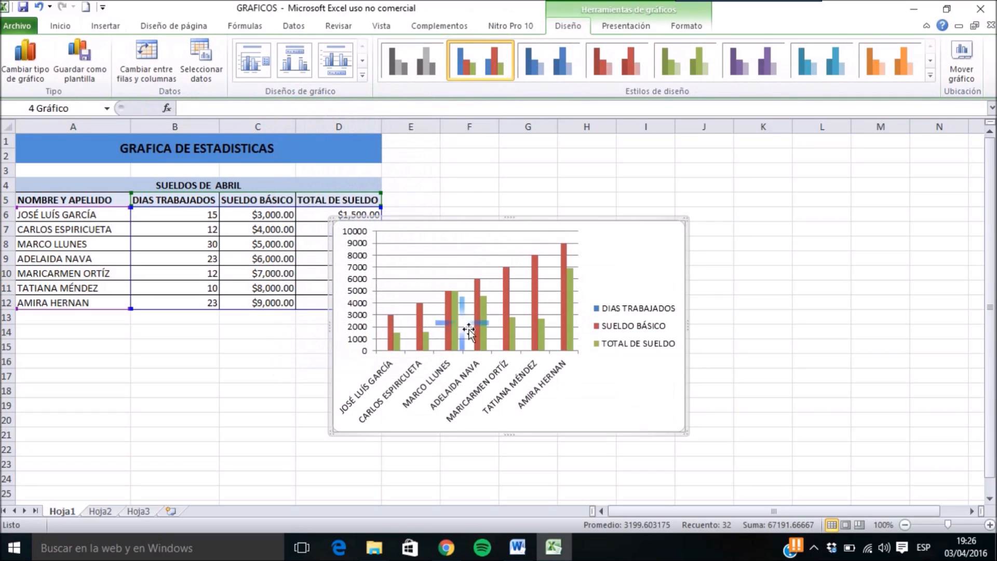
drag(541, 227, 615, 194)
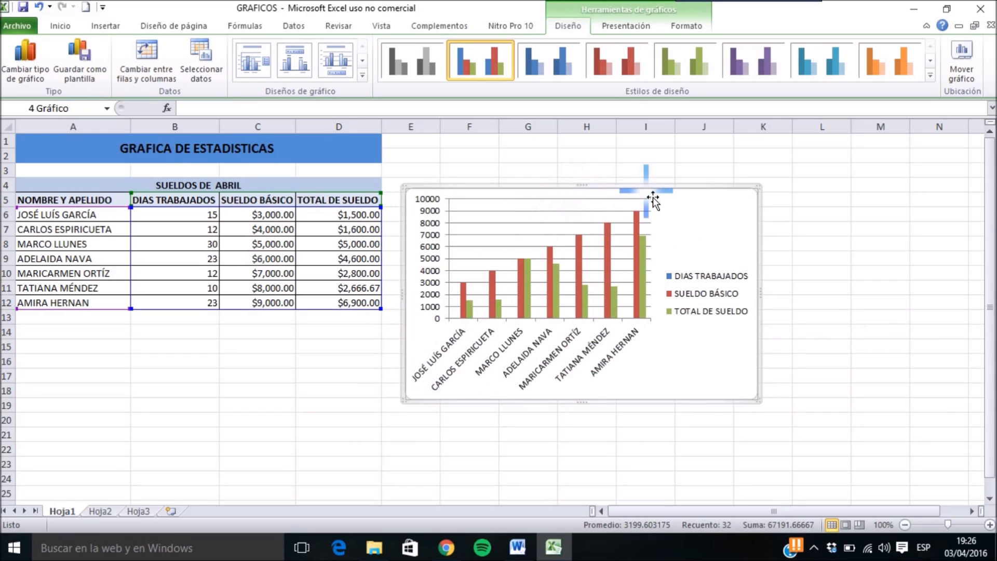
key(Delete)
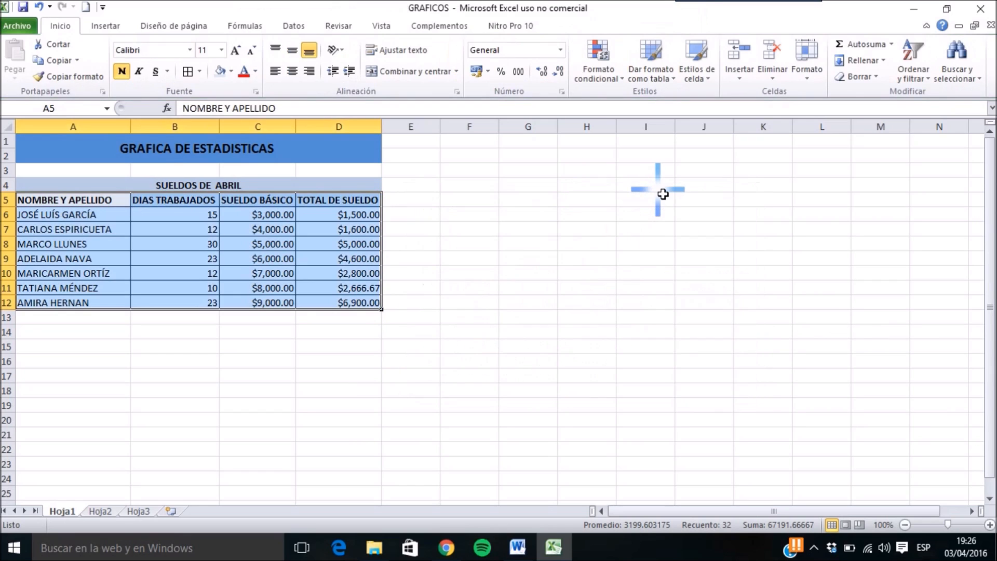
click(493, 365)
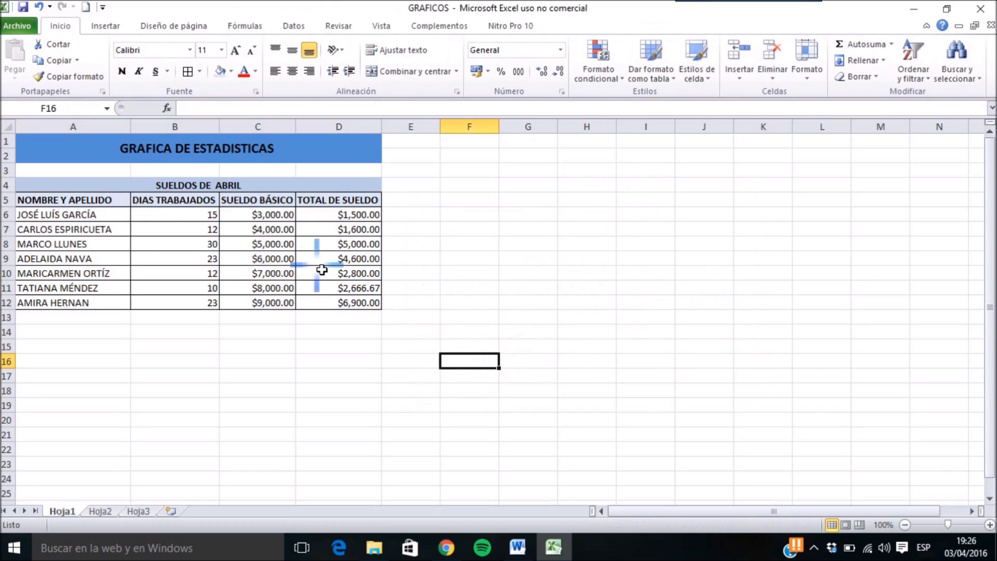
Try a combined selection of the employee names in A6:A12 and the total salaries in D6:D12.
click(84, 217)
drag(84, 217, 84, 305)
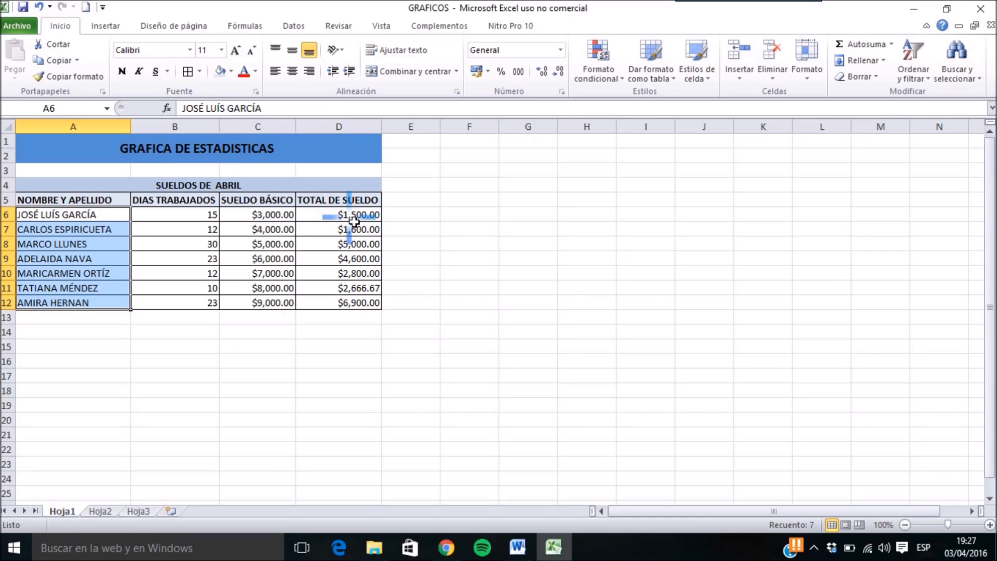
drag(355, 219, 359, 303)
drag(360, 304, 360, 304)
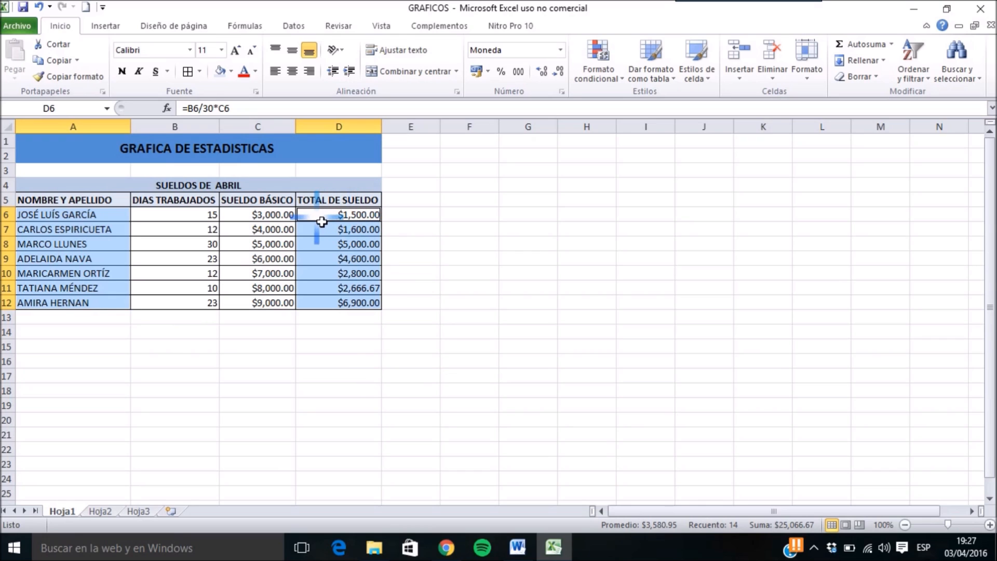
click(340, 219)
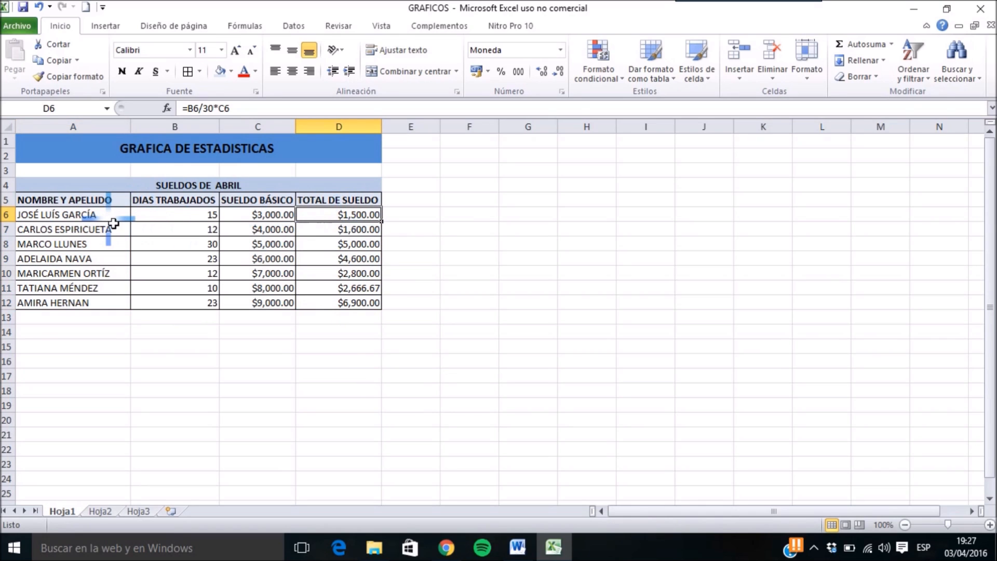
Try to select the names column and the total salary column one after the other as separate ranges.
drag(112, 222, 117, 307)
click(329, 244)
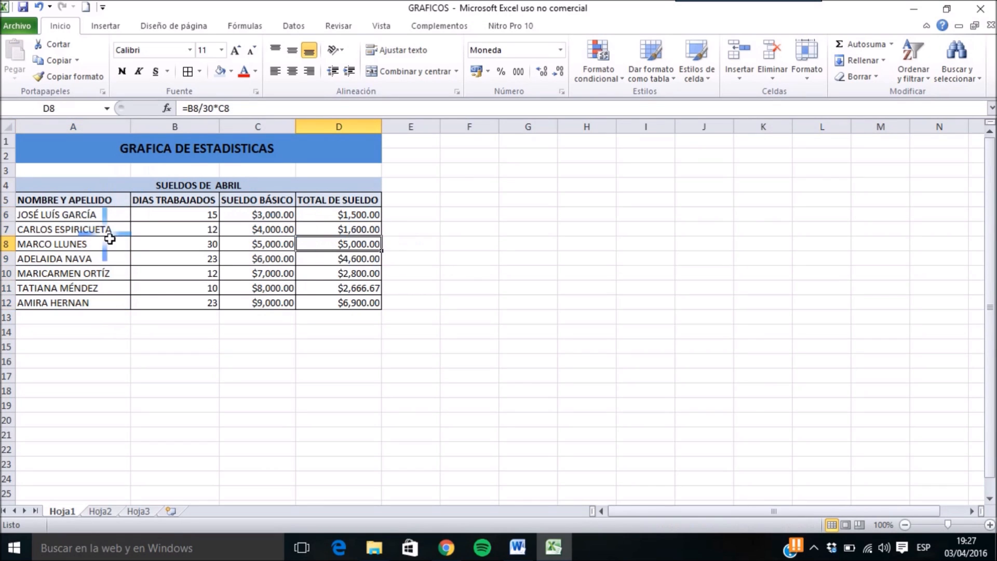
drag(117, 223, 115, 306)
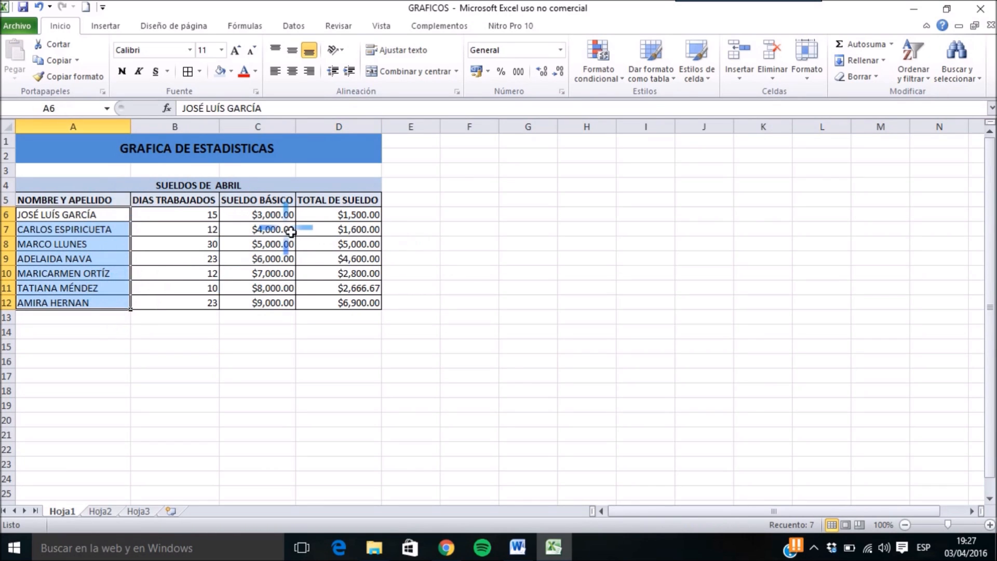
drag(329, 216, 336, 312)
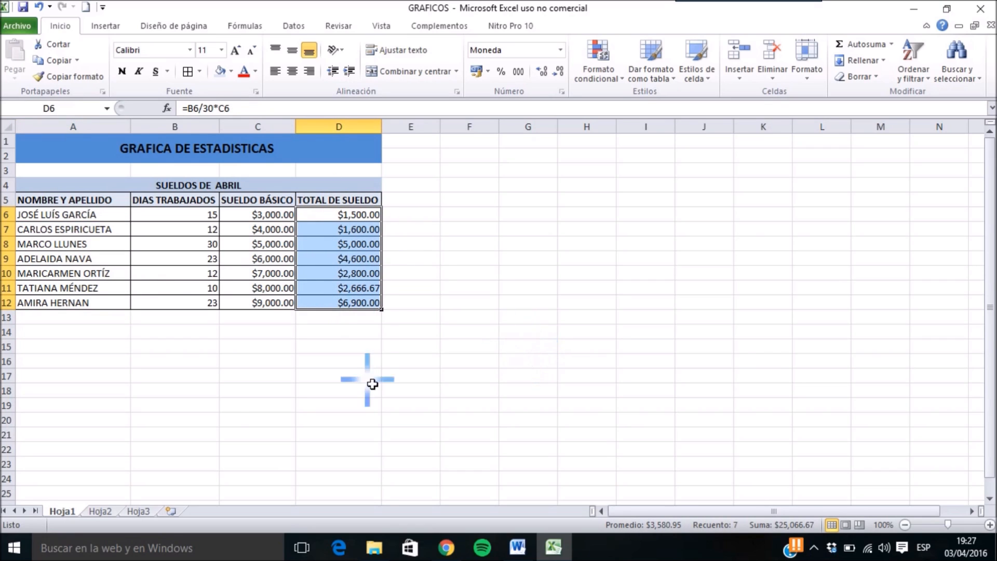
click(250, 392)
Insert a 2D pie chart of the employee names A6:A12 and total salaries D6:D12, and place it beside the table.
drag(98, 220, 124, 303)
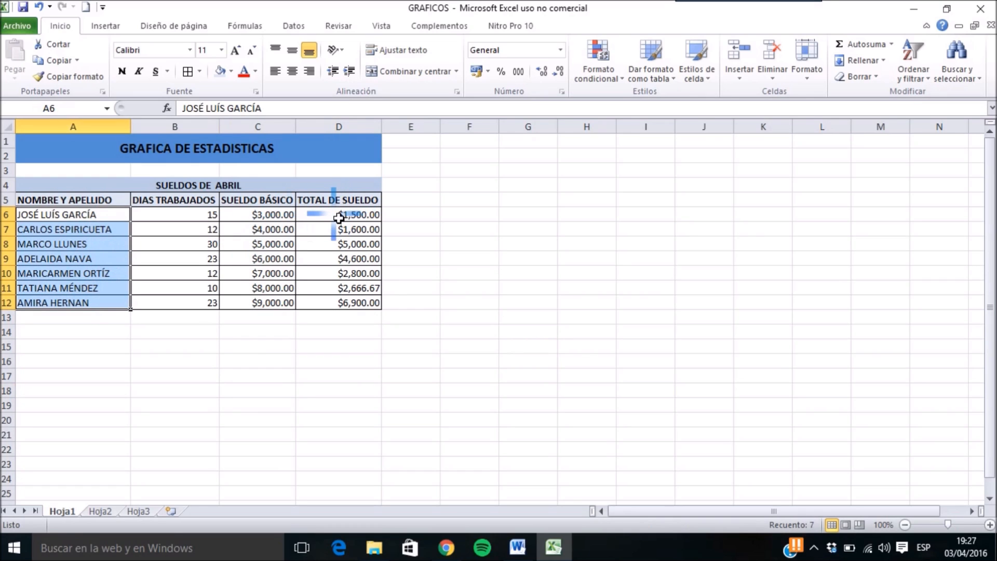
drag(338, 217, 338, 305)
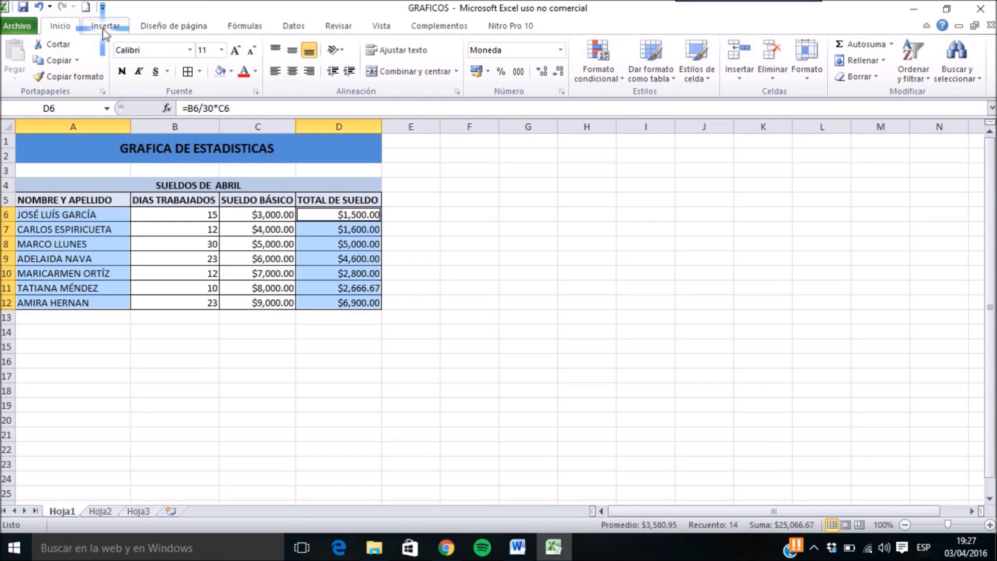
click(106, 27)
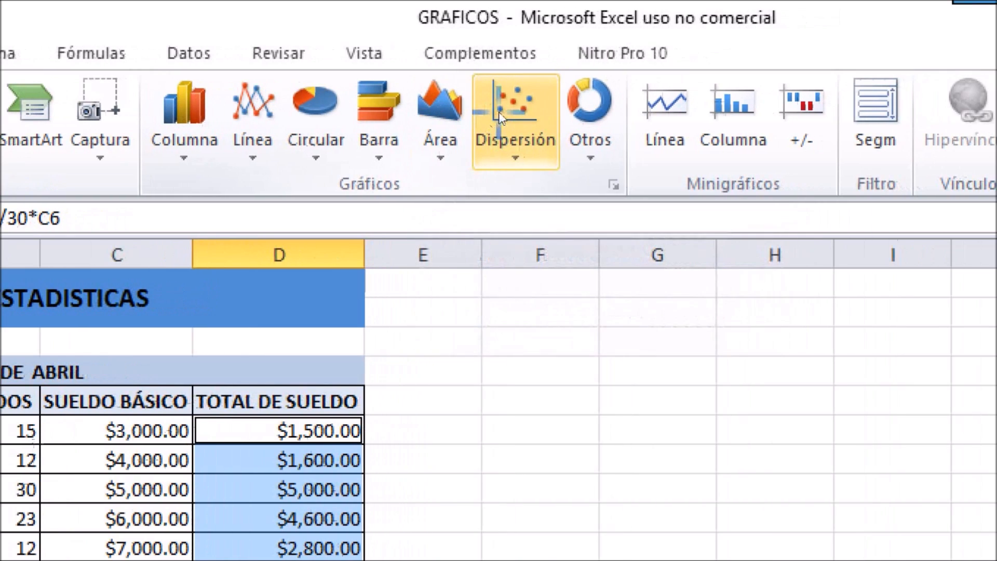
click(315, 104)
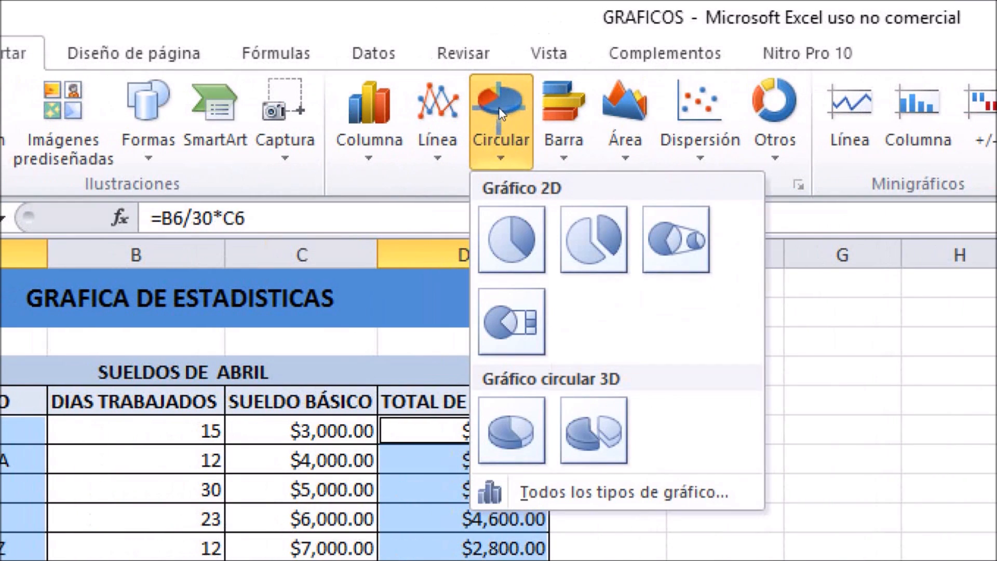
click(511, 238)
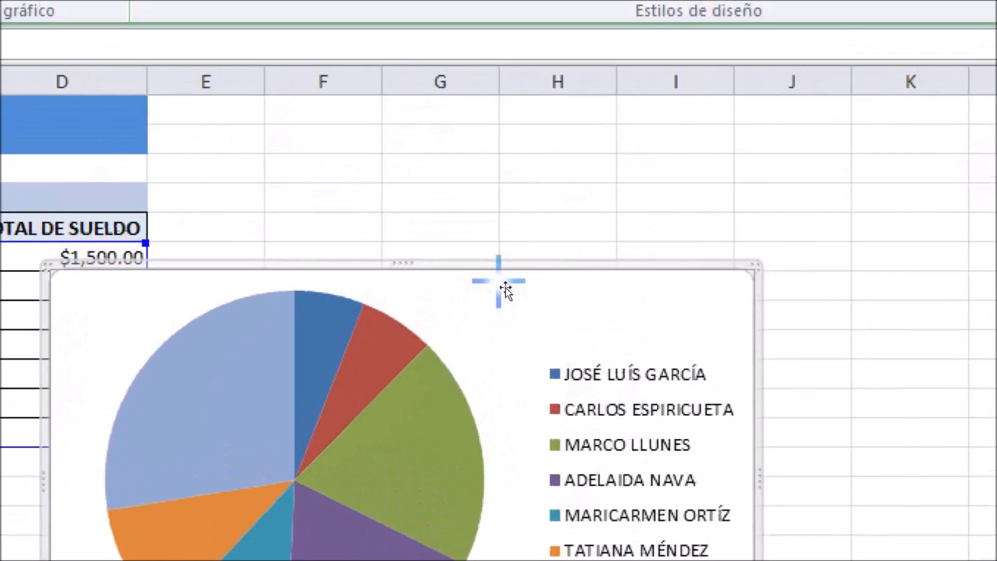
drag(613, 244, 790, 145)
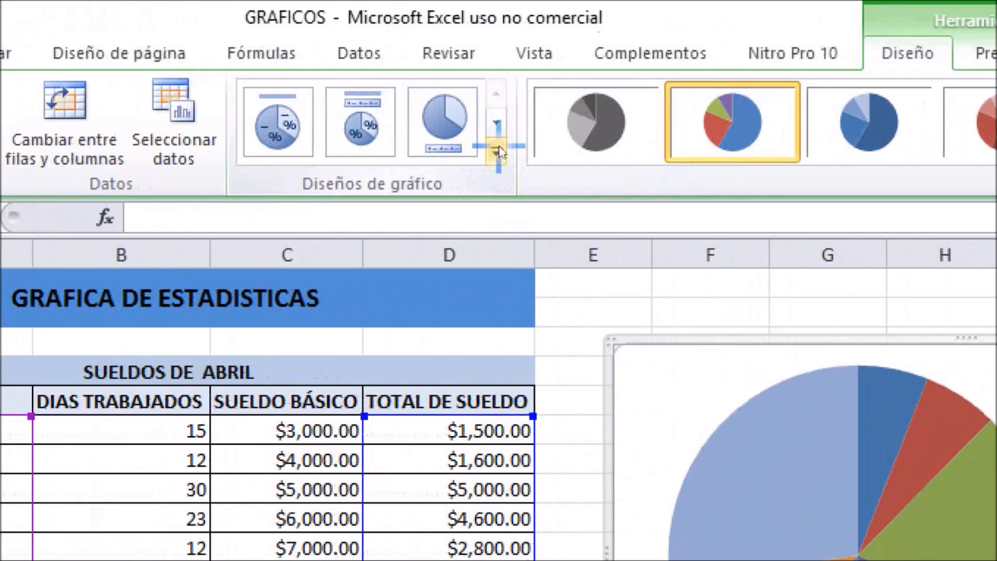
Try layouts Diseño 2, 6 and 7 on the pie chart, and apply Diseño 3 with the legend below the pie.
click(634, 151)
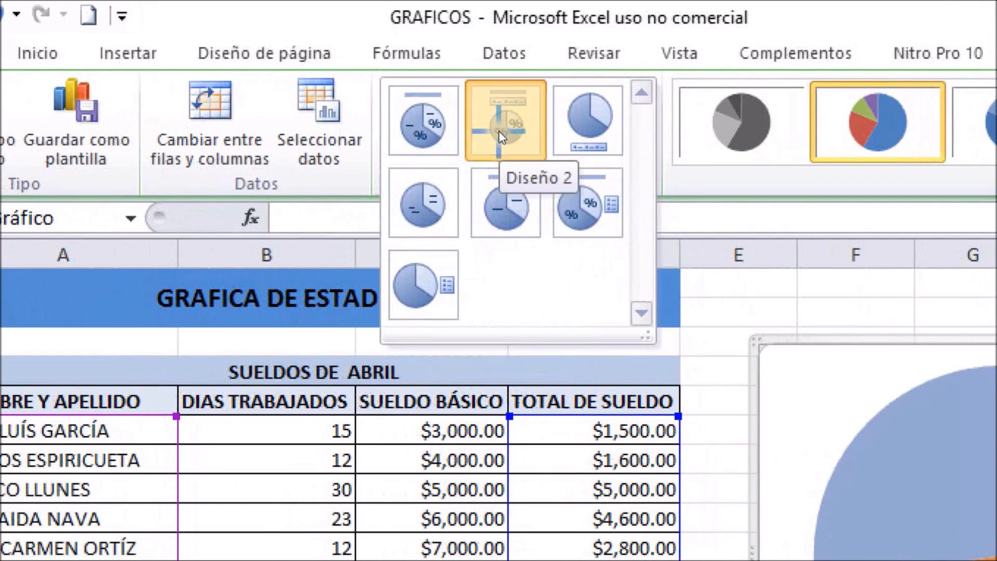
click(500, 134)
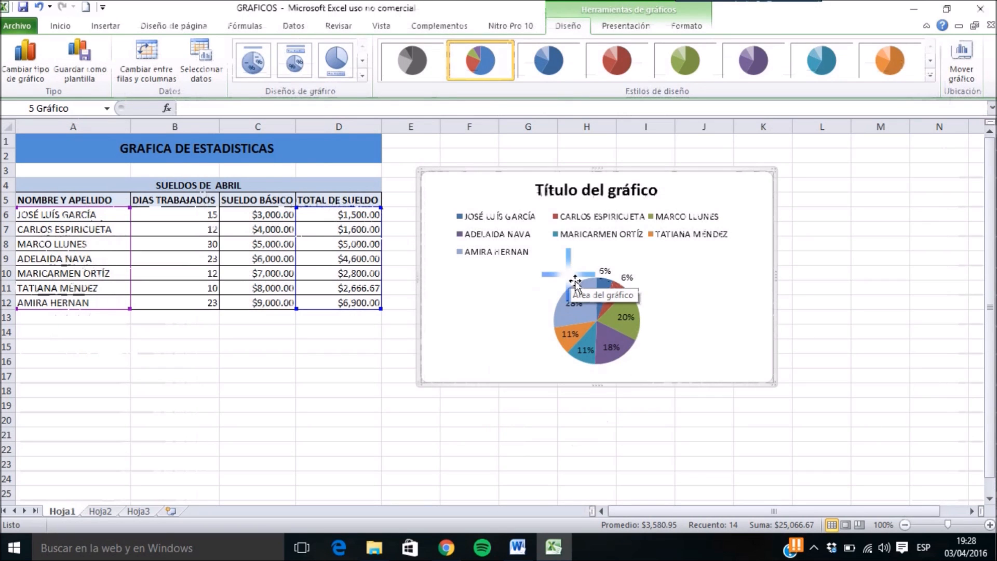
click(362, 75)
click(333, 108)
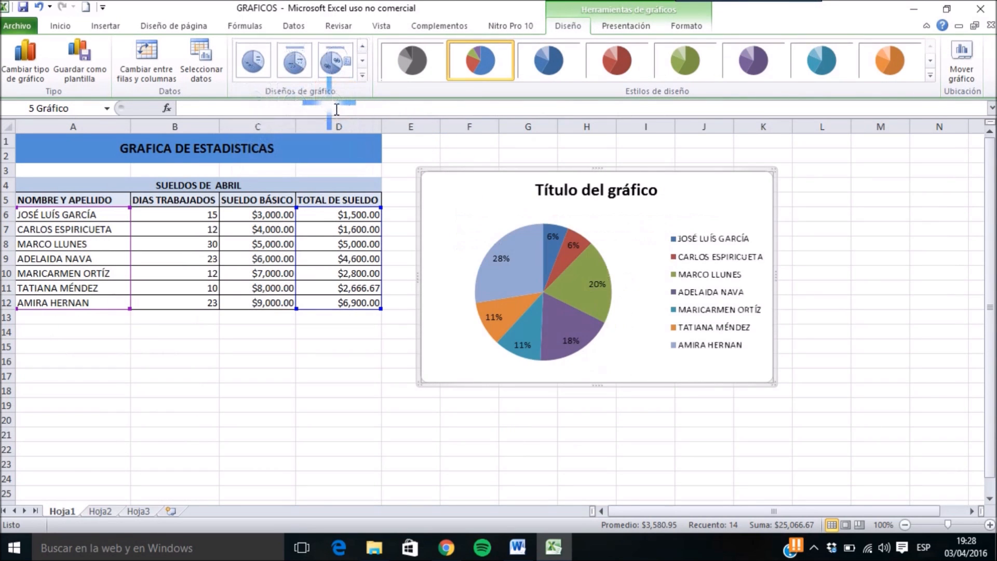
click(362, 76)
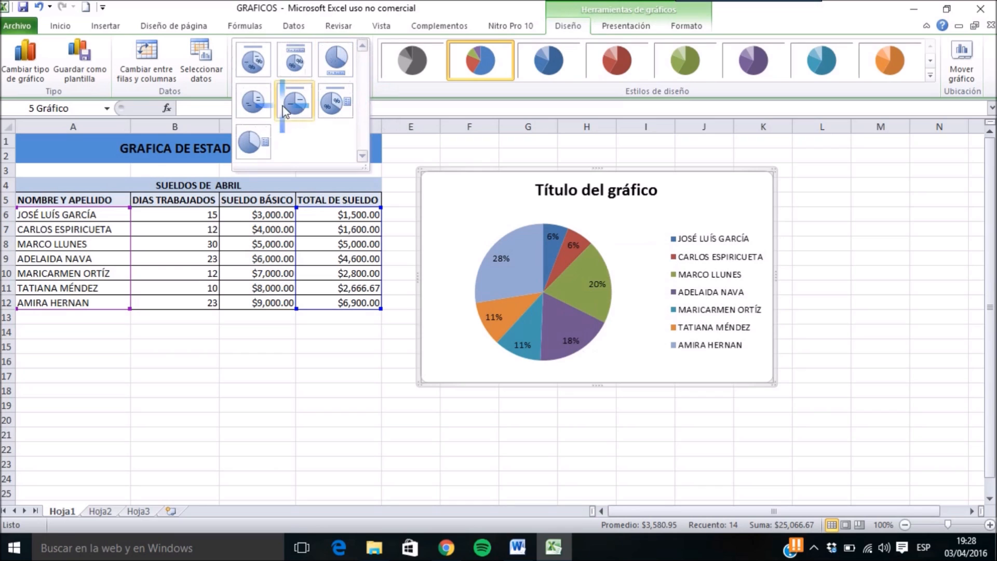
click(258, 140)
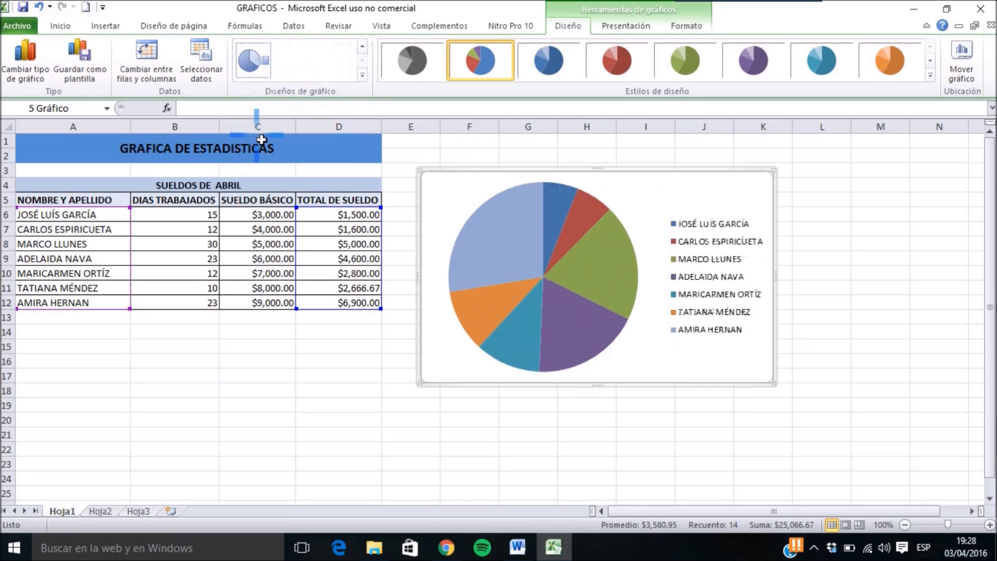
click(363, 76)
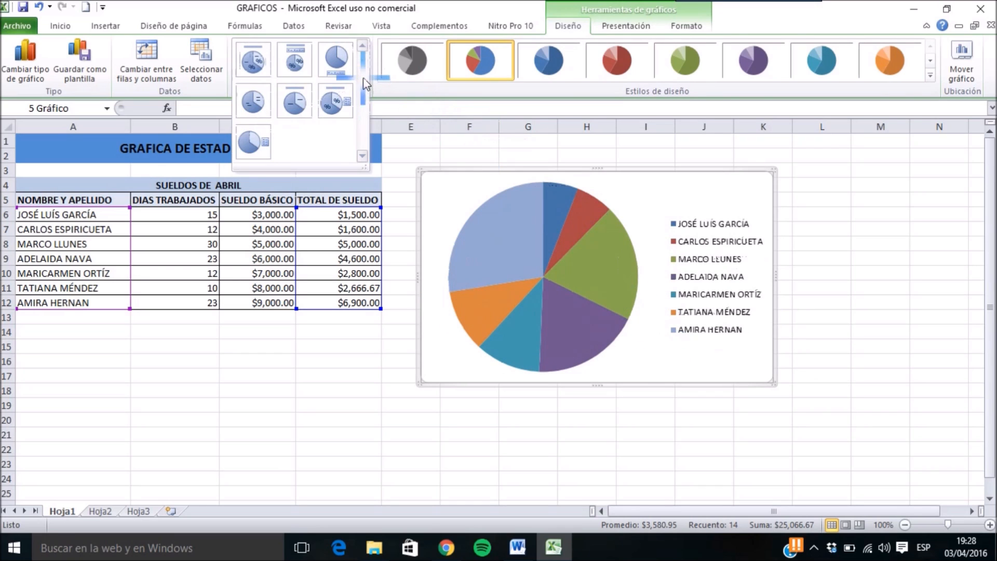
click(322, 56)
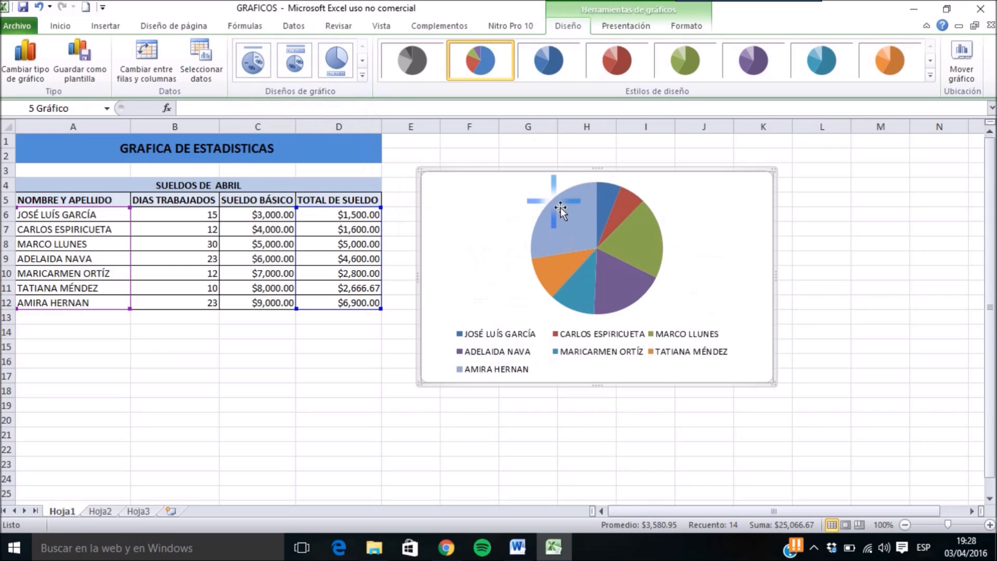
Shrink the pie chart, move it farther from the table over columns J to N, and deselect it.
drag(583, 180, 760, 154)
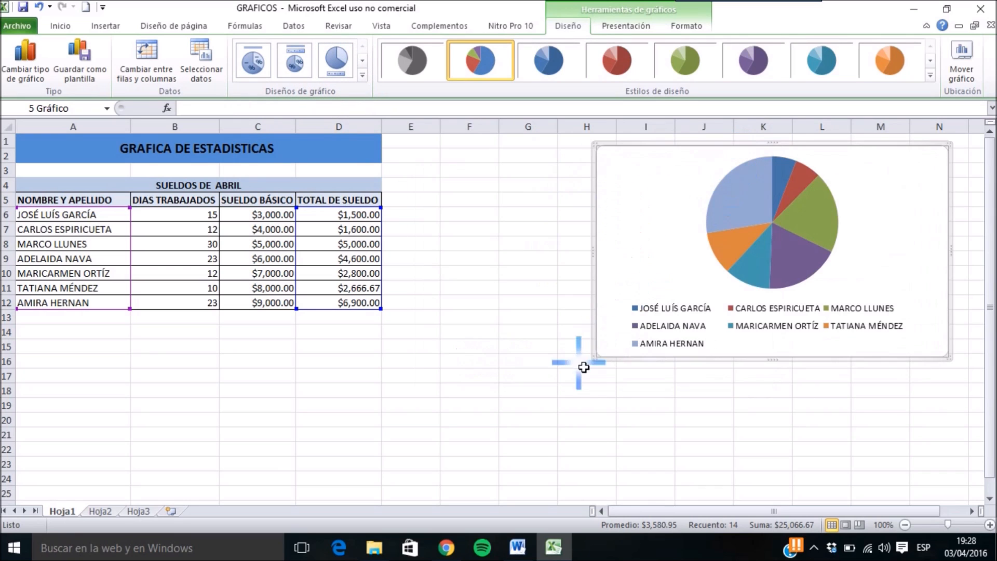
drag(602, 365, 678, 336)
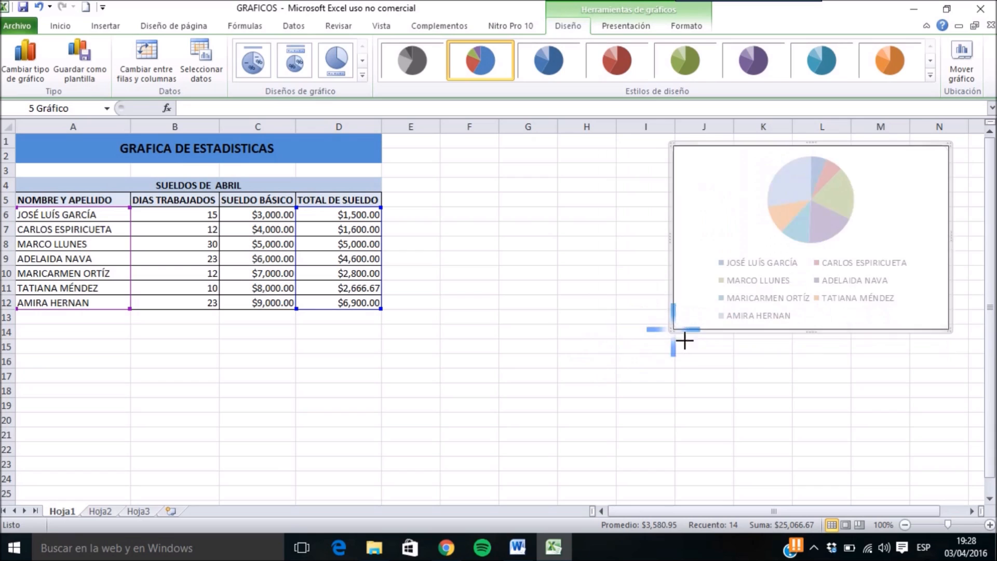
drag(788, 150, 809, 158)
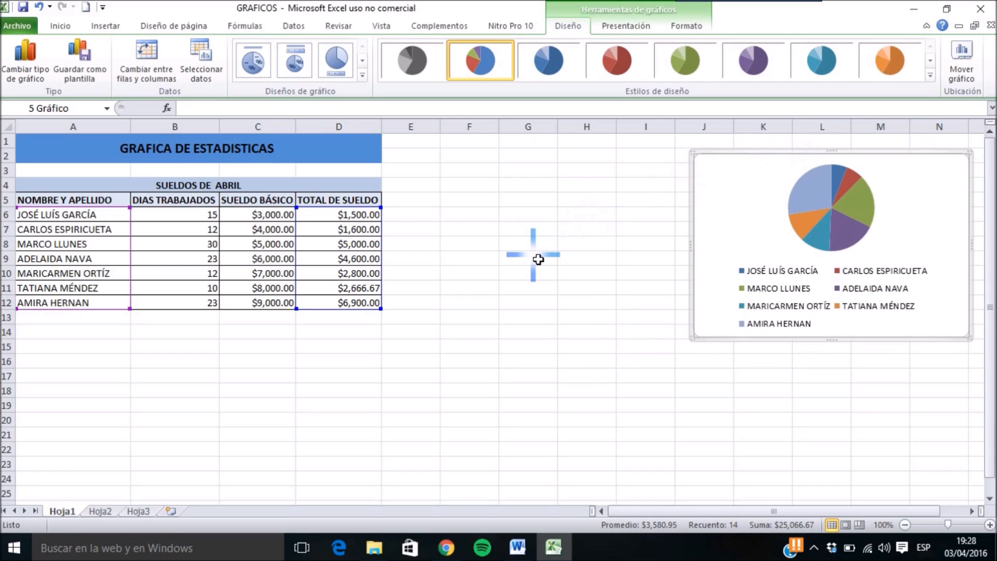
click(218, 346)
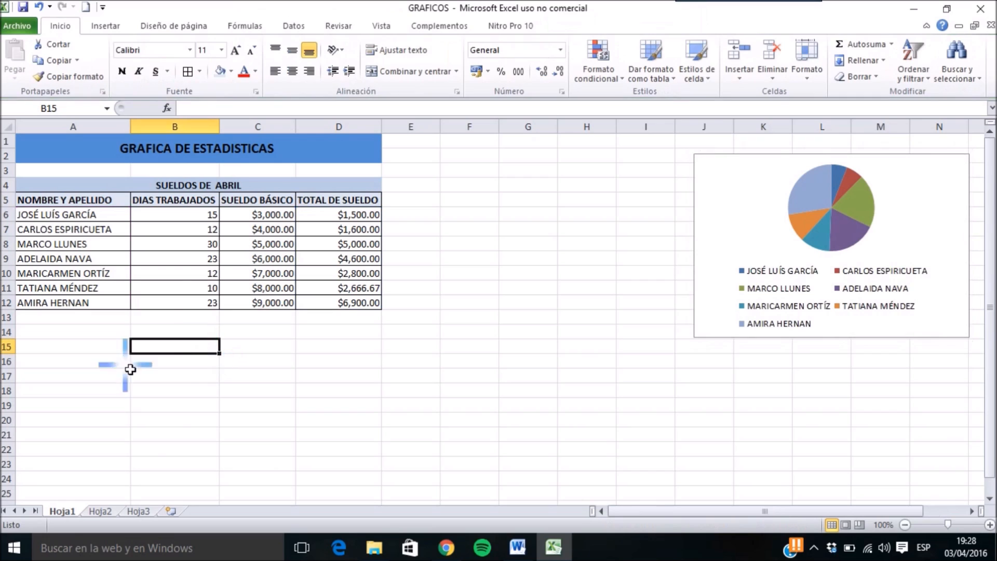
Insert a 2D clustered column chart of the employee names A6:A12 and total salaries D6:D12.
drag(54, 219, 53, 310)
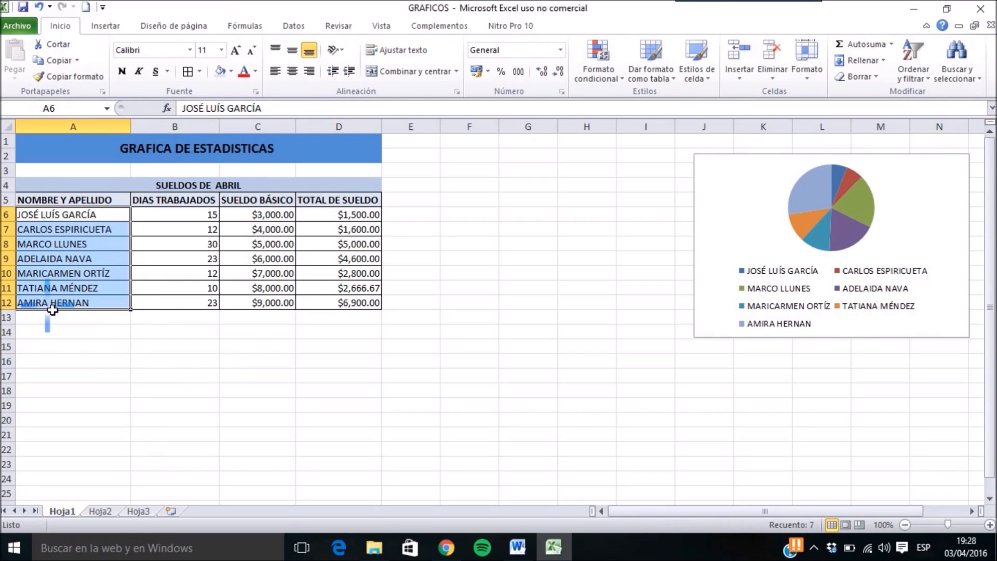
ctrl+drag(341, 216, 338, 309)
click(105, 28)
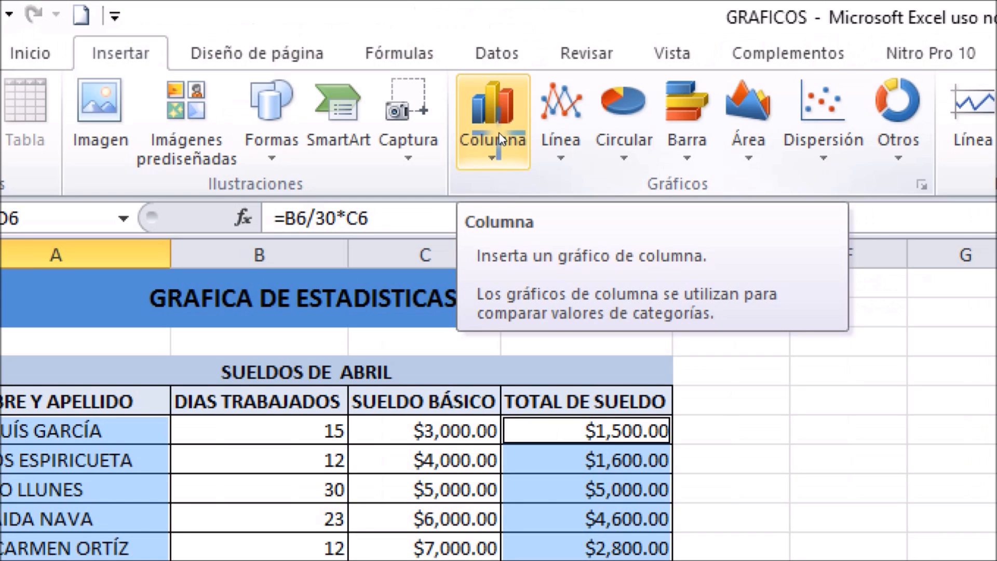
click(494, 124)
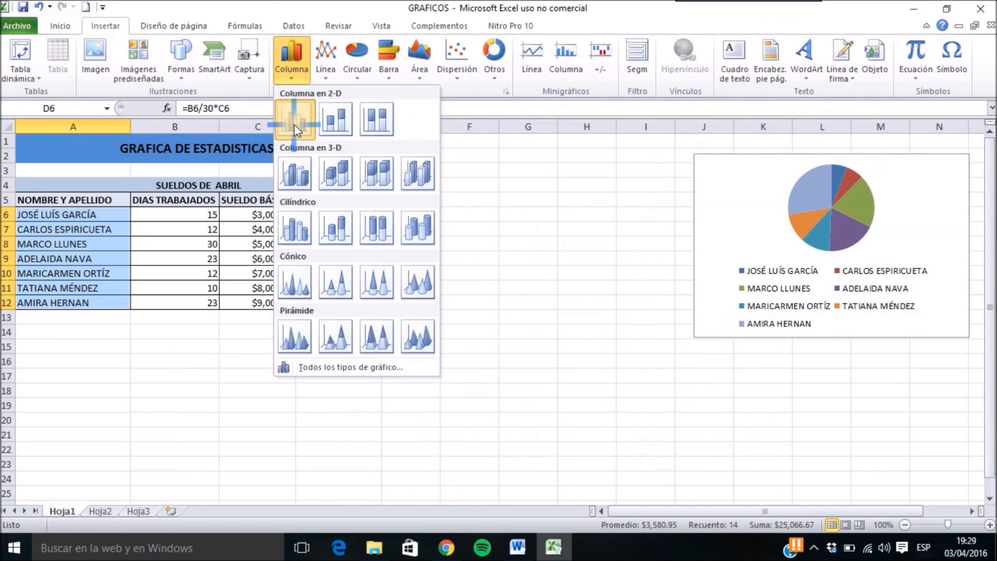
click(295, 124)
Shrink the column chart and arrange it between the salary table and the pie chart so that nothing overlaps.
drag(522, 234, 556, 199)
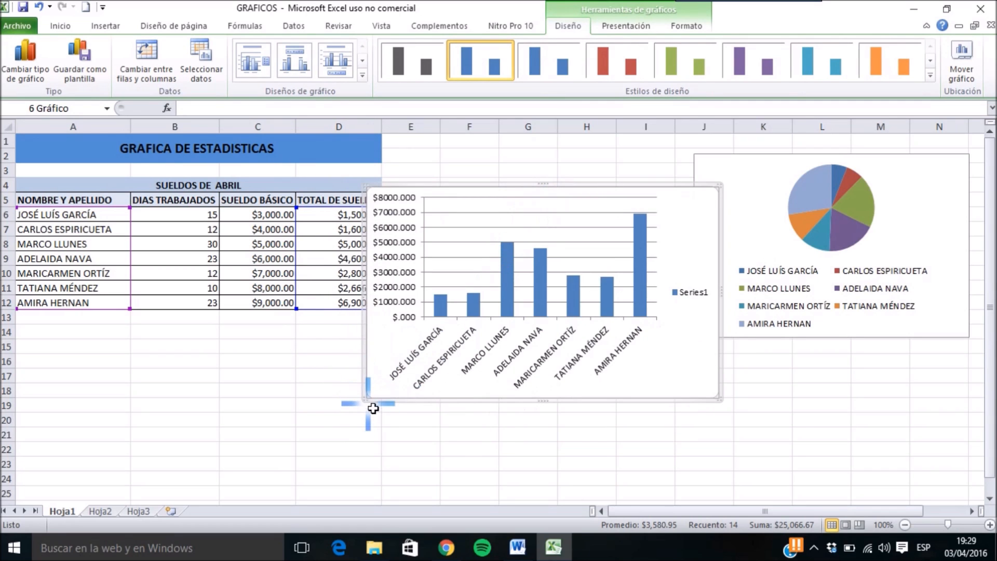
drag(376, 411, 400, 396)
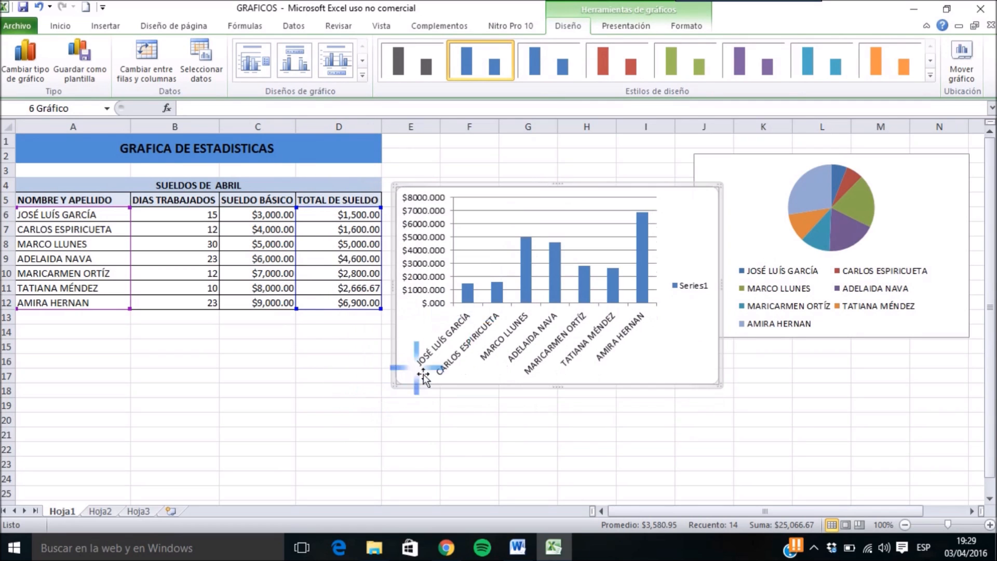
drag(797, 168, 818, 162)
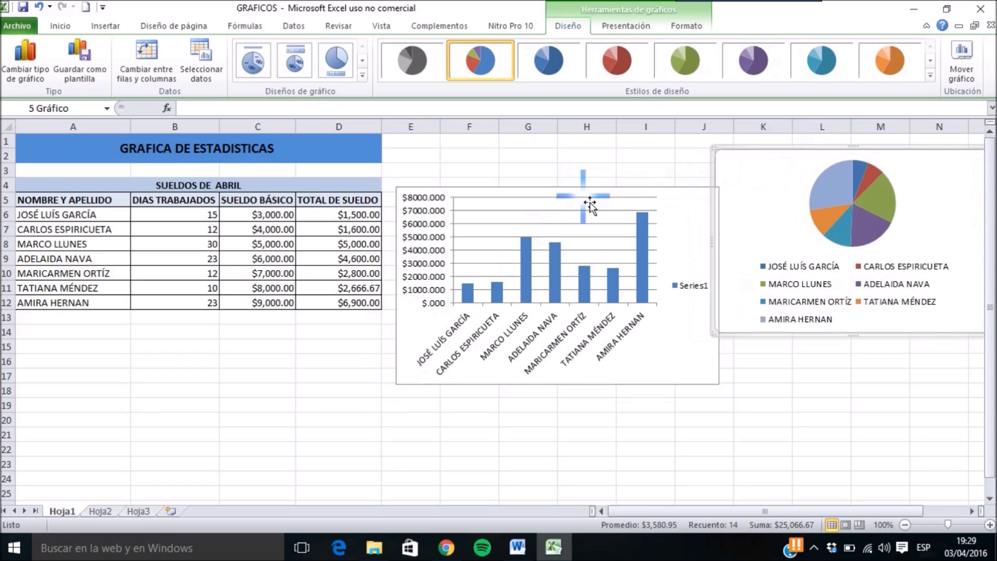
drag(588, 187, 578, 144)
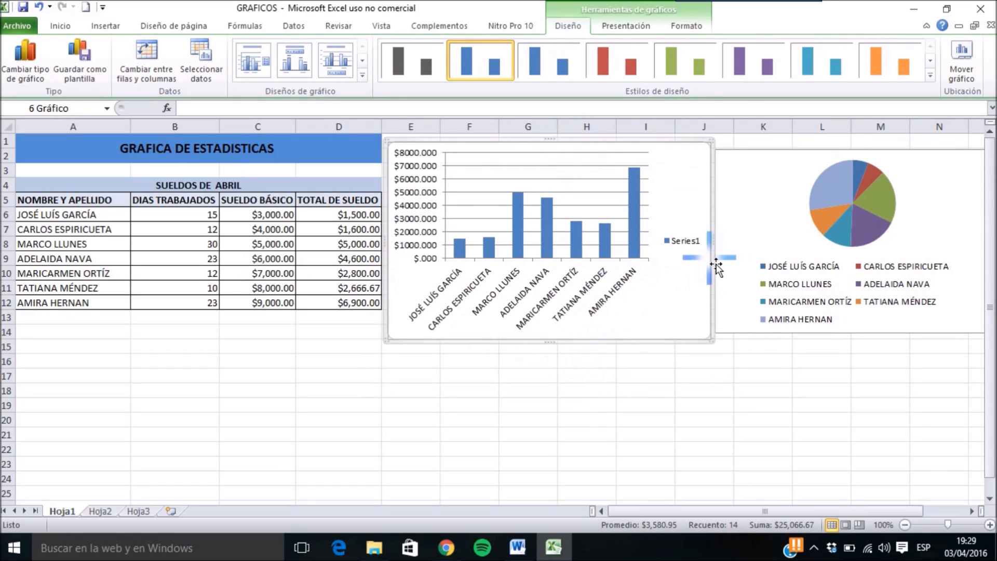
drag(721, 250, 715, 251)
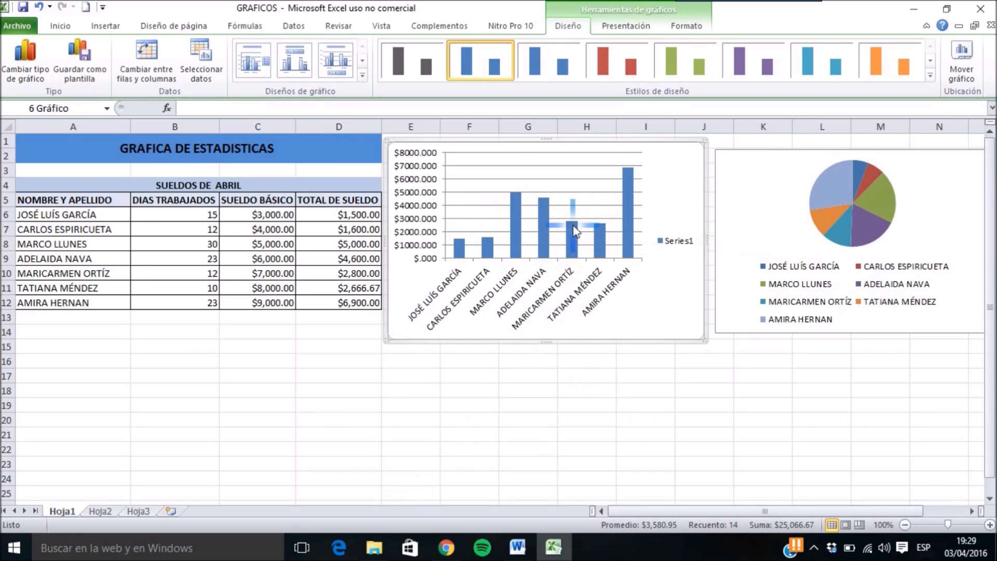
Apply the layout with a chart title, vertical axis title and data table to the column chart.
mouse_move(573, 224)
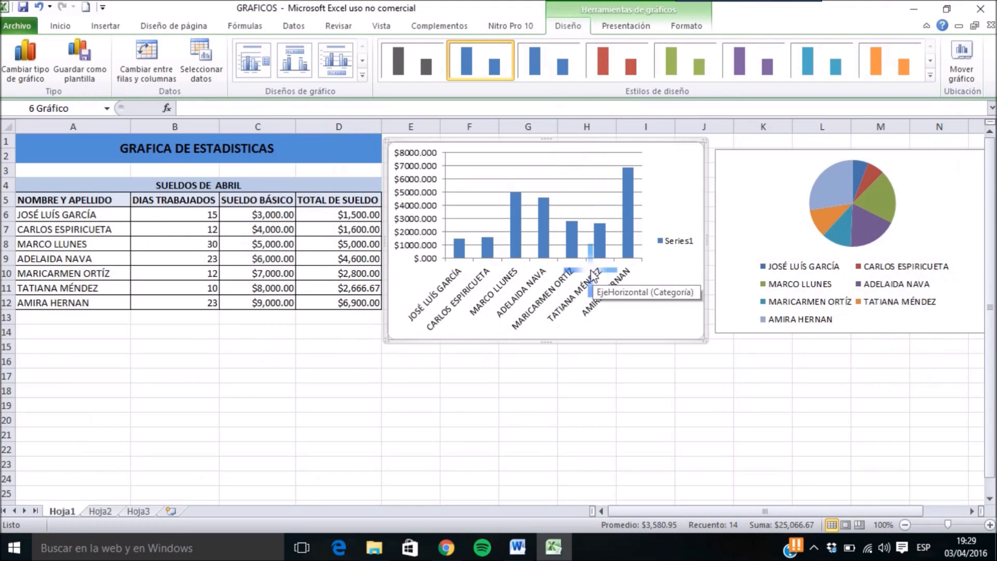
click(362, 75)
click(303, 106)
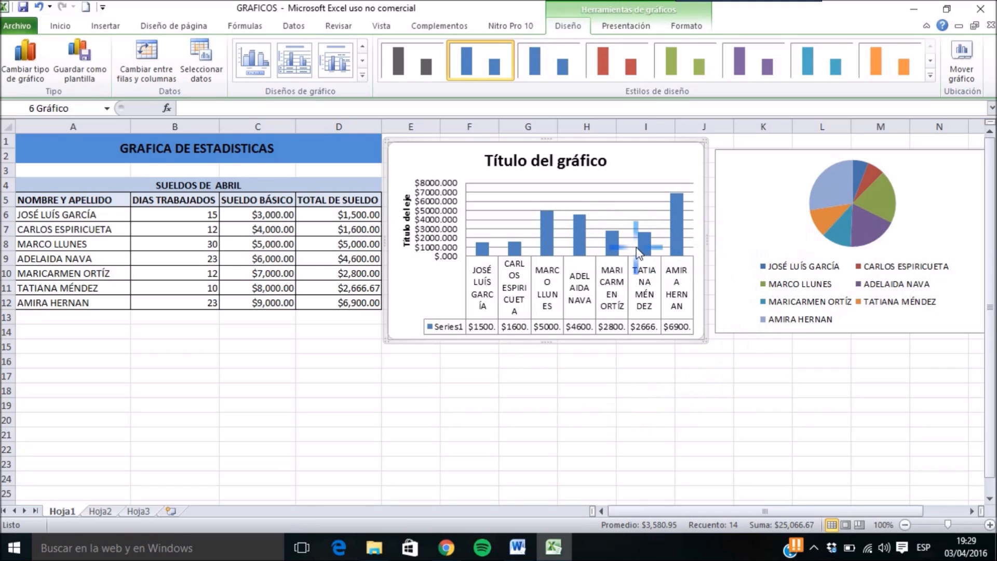
Delete the pie chart and move the column chart over columns H to L.
click(762, 250)
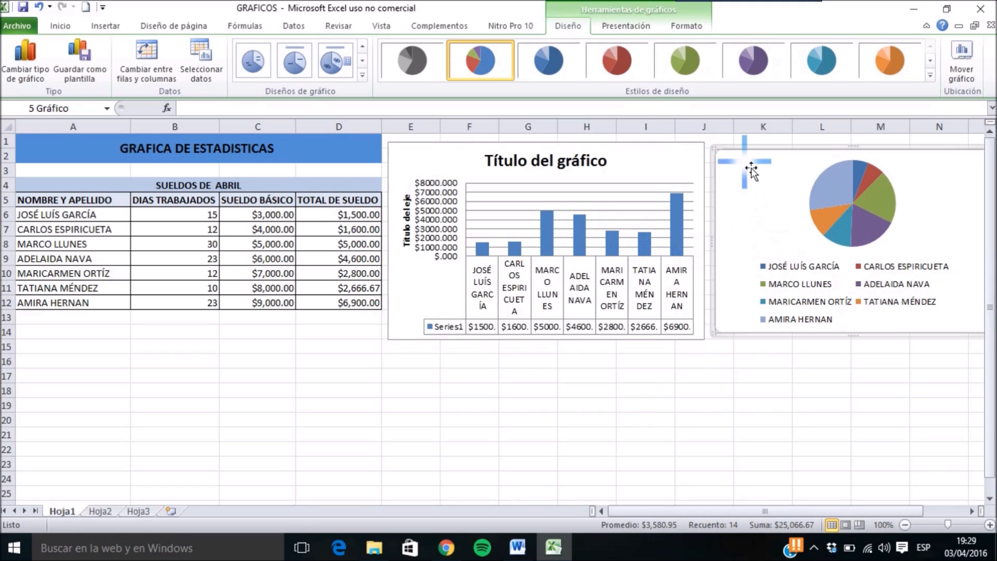
key(Delete)
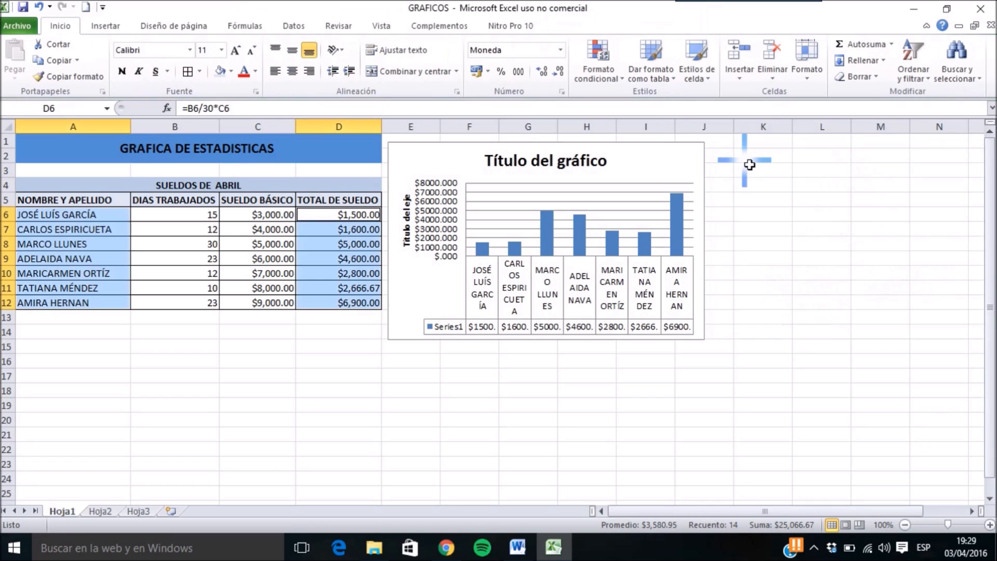
click(557, 147)
drag(556, 147, 718, 161)
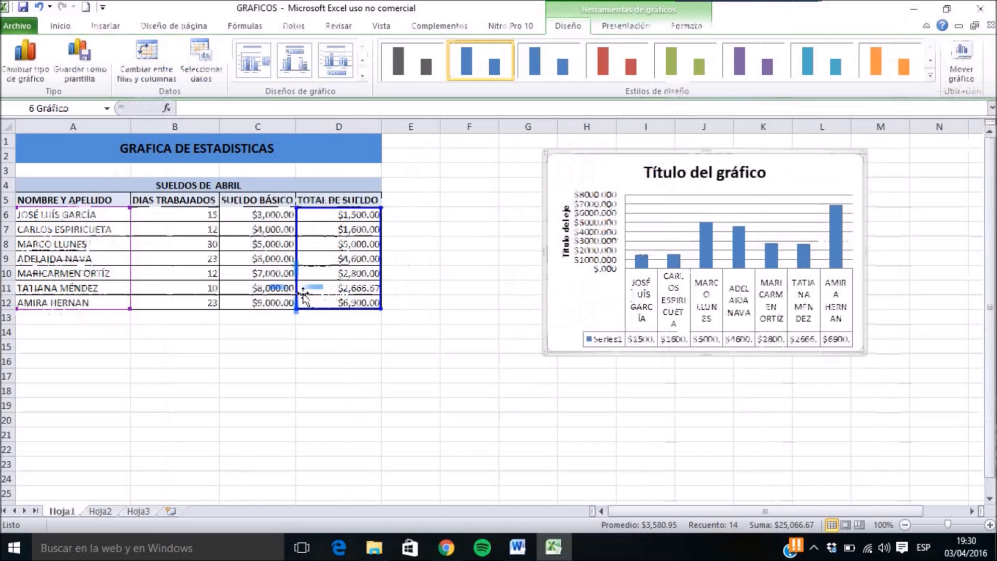
click(799, 519)
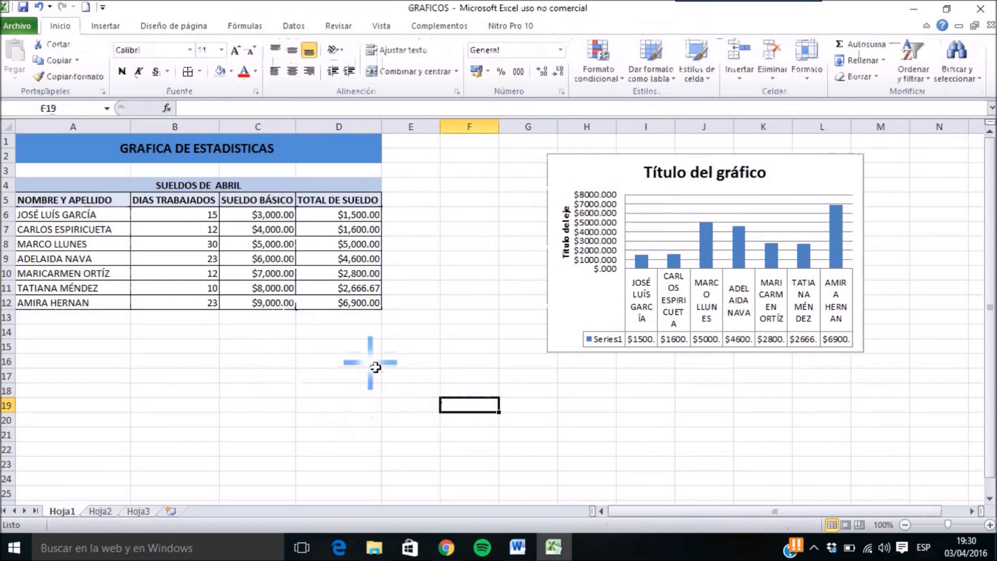
Try the green style with shaded plot area on the column chart, and apply the purple style with black background.
click(644, 162)
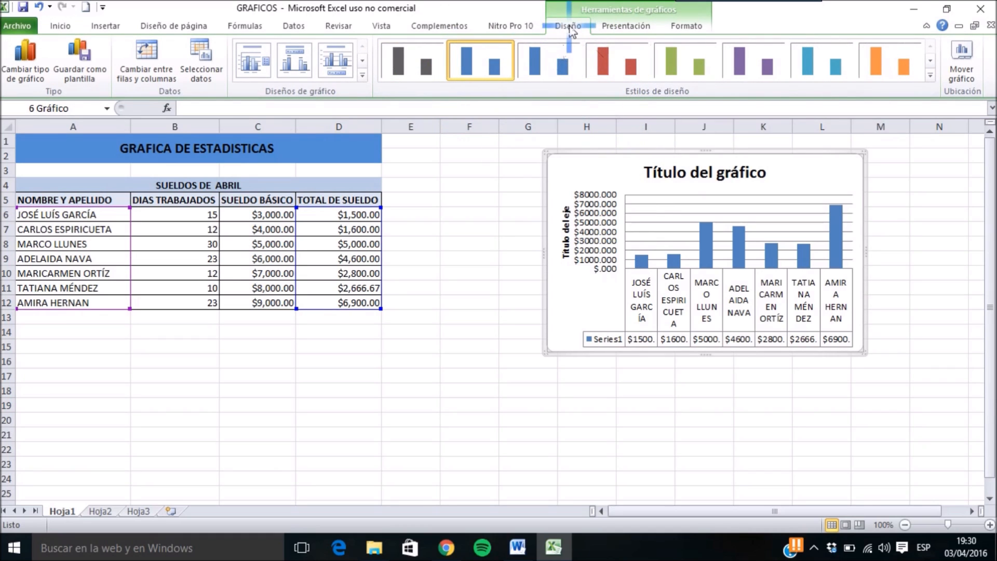
click(929, 75)
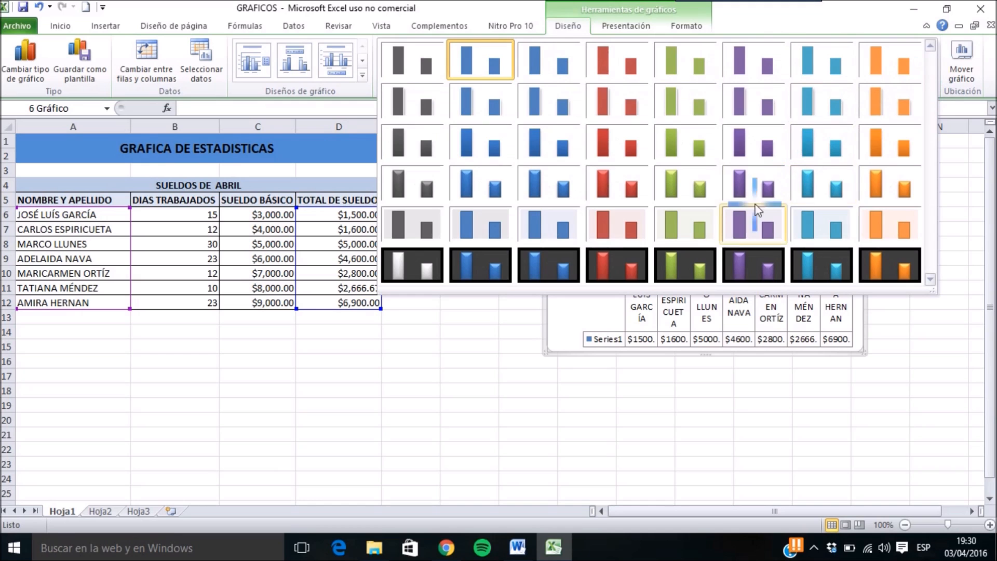
click(701, 223)
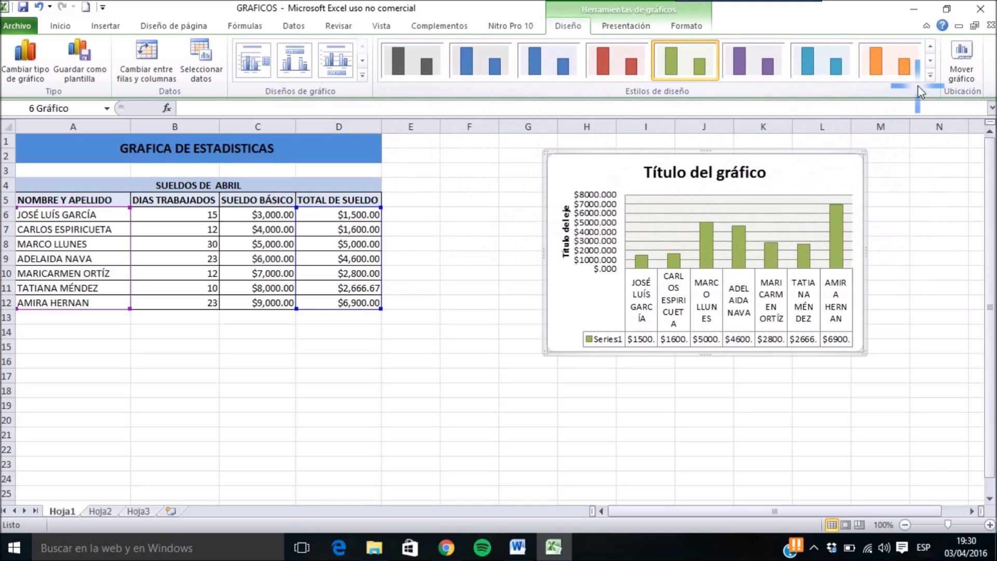
click(929, 78)
click(759, 259)
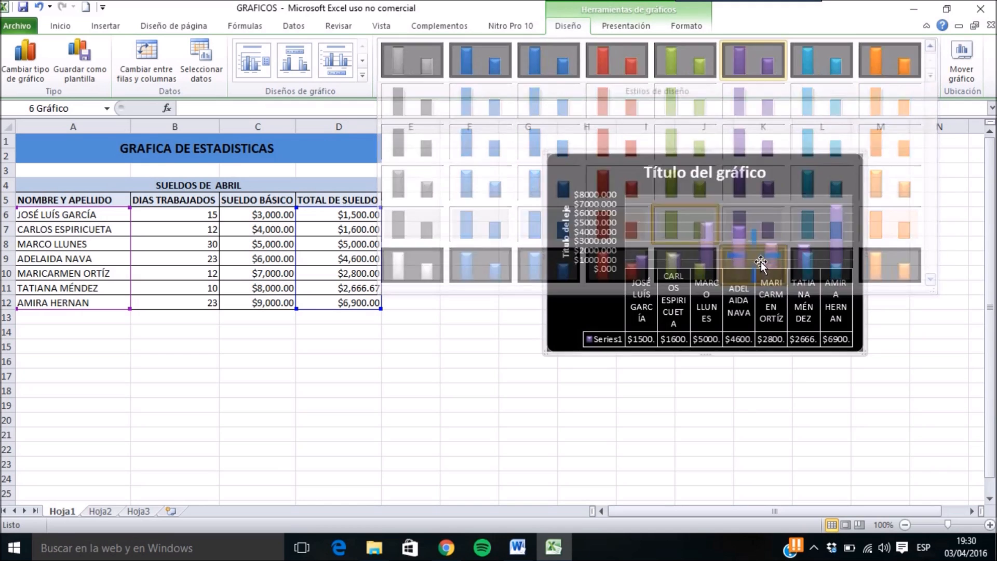
Apply the blue chart style with a black background to the column chart.
click(929, 76)
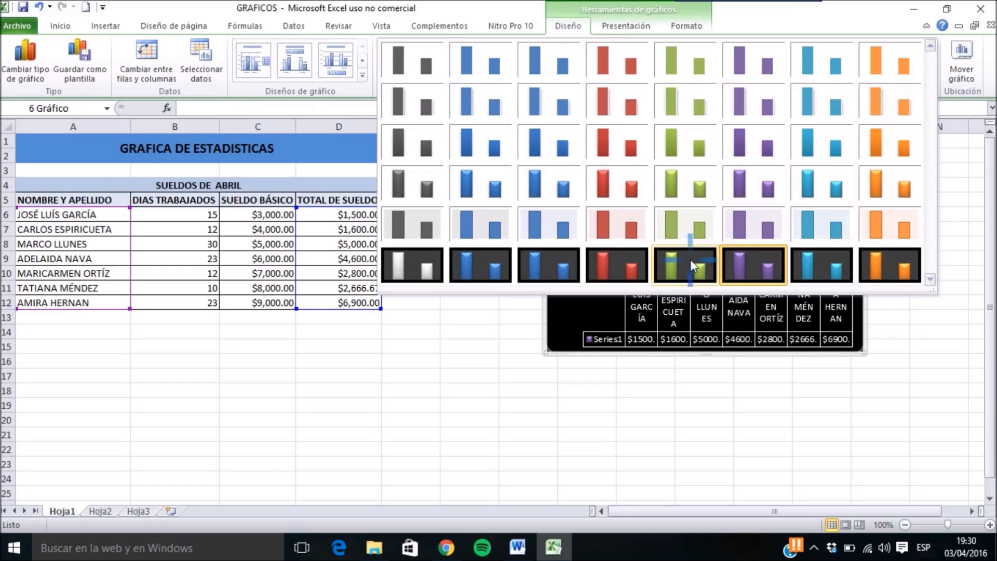
click(466, 266)
click(662, 440)
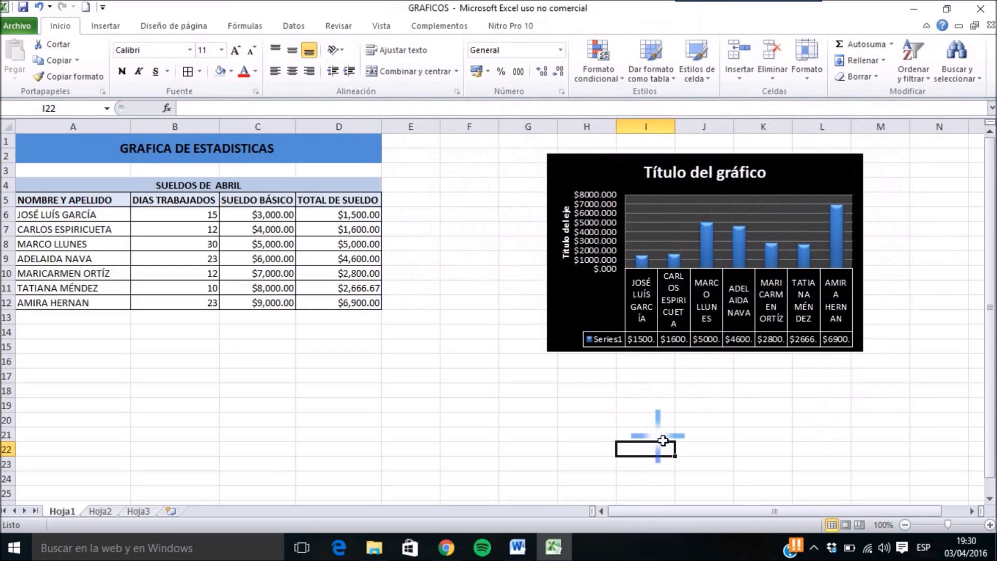
drag(725, 179, 640, 164)
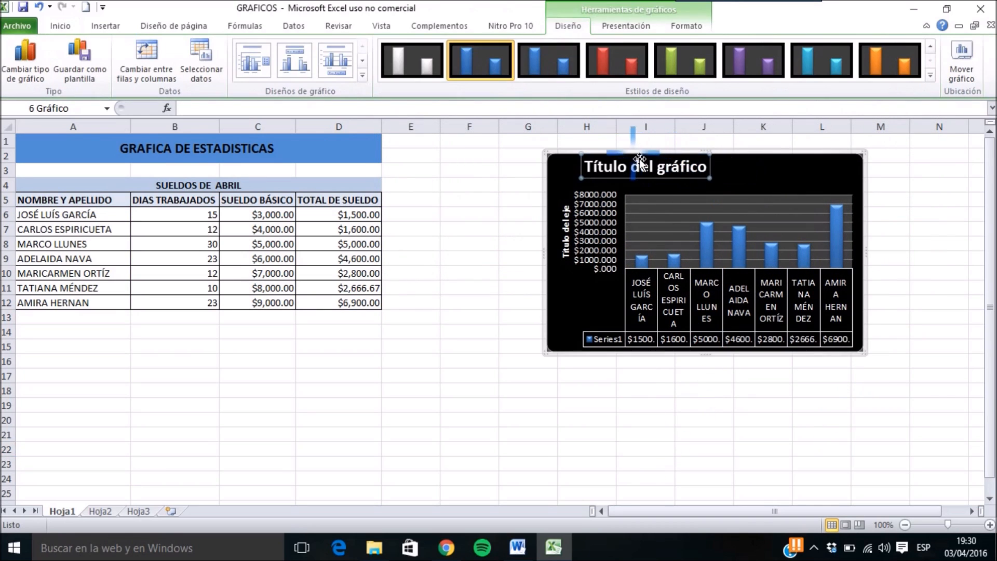
key(ctrl+z)
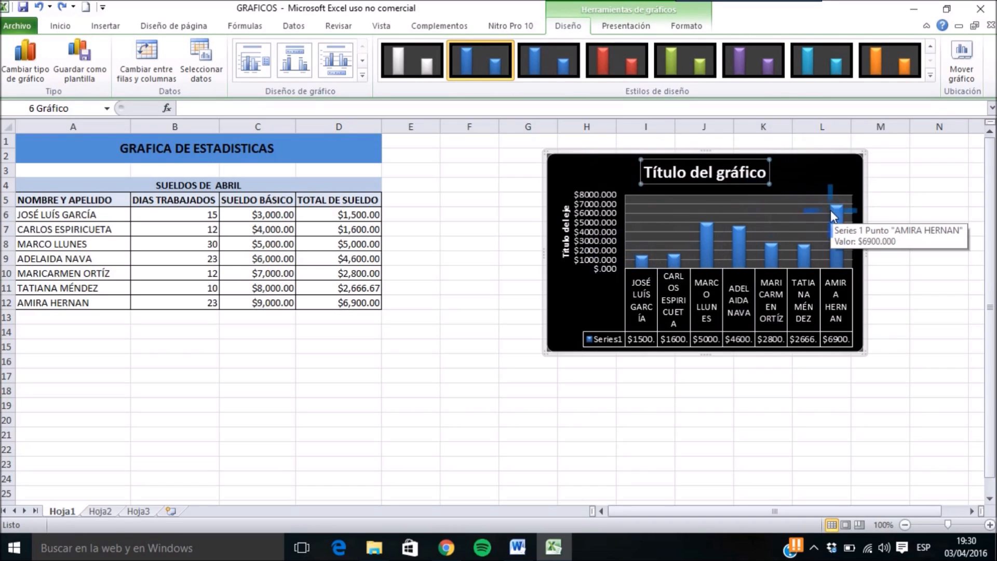
text(grafiv)
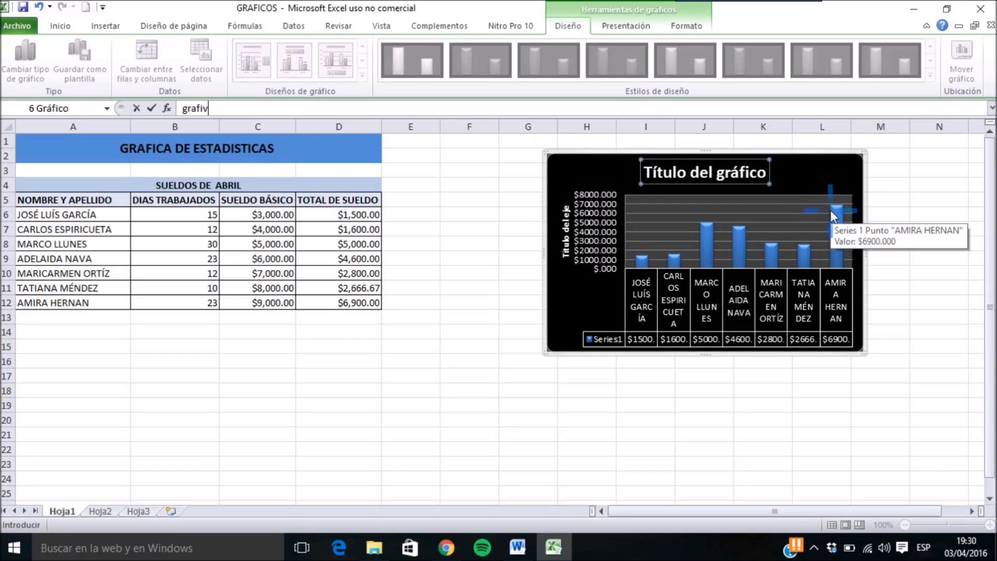
key(Return)
double_click(710, 175)
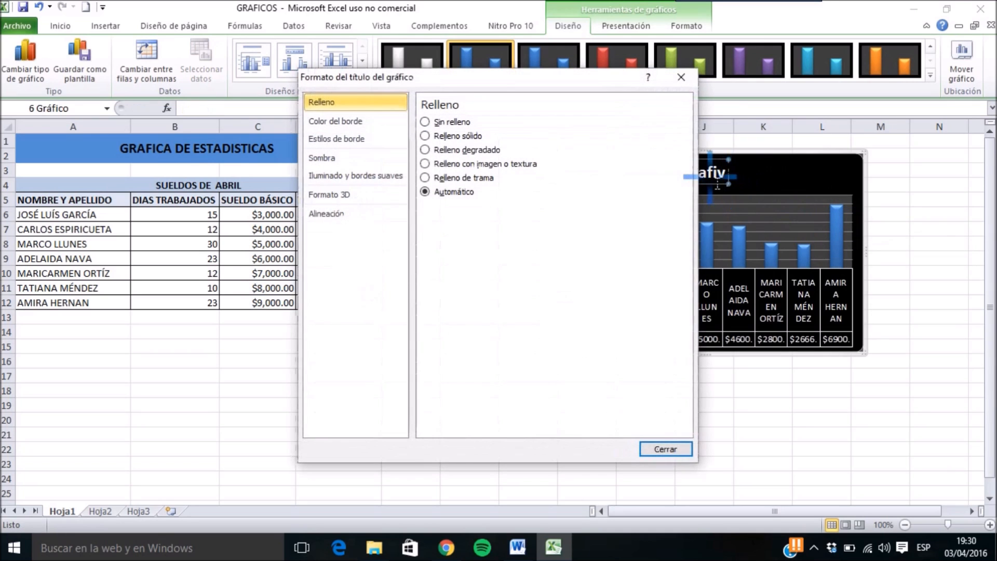
click(664, 447)
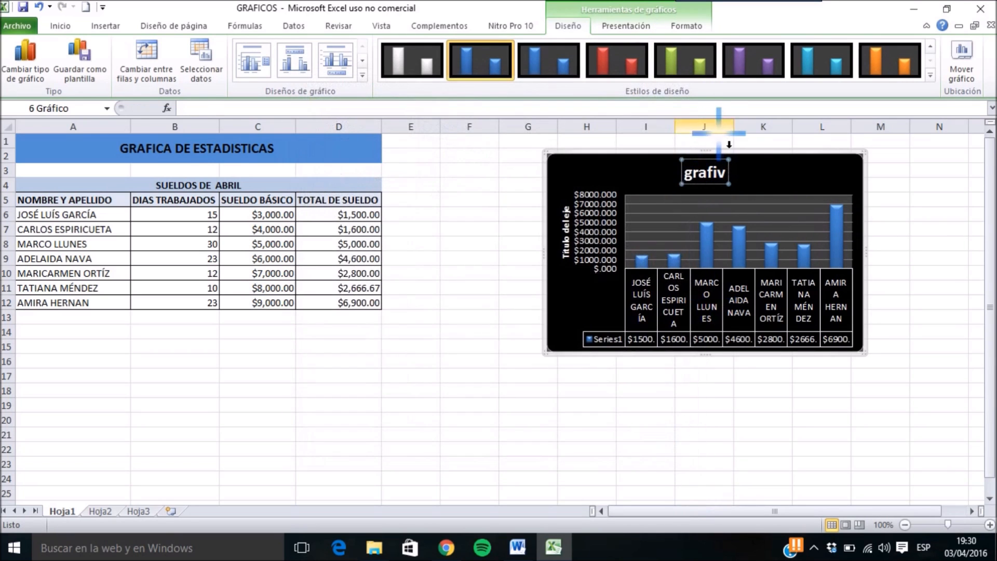
Replace the column chart's title text with "Grafica sueldo Abril".
drag(691, 175, 743, 185)
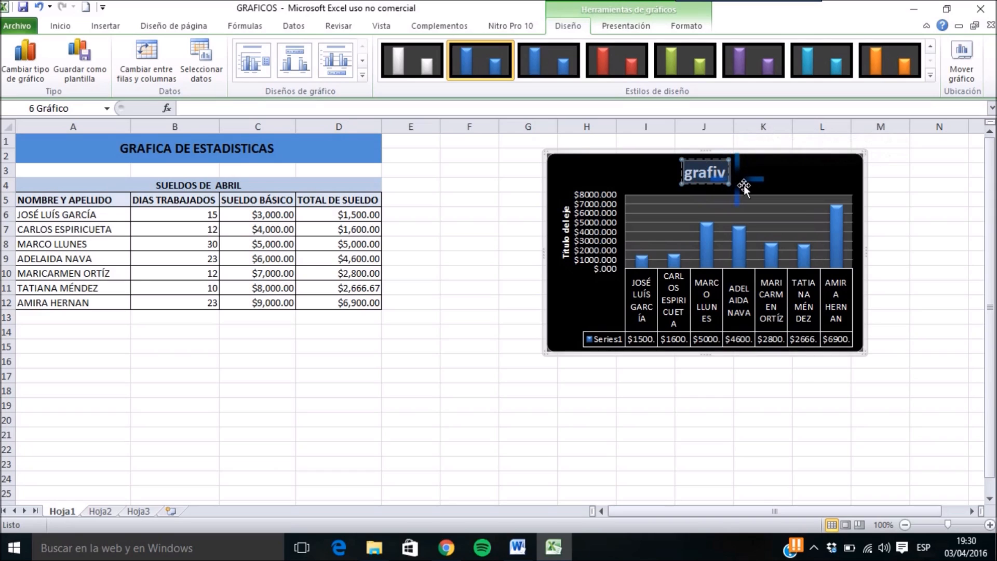
text(G)
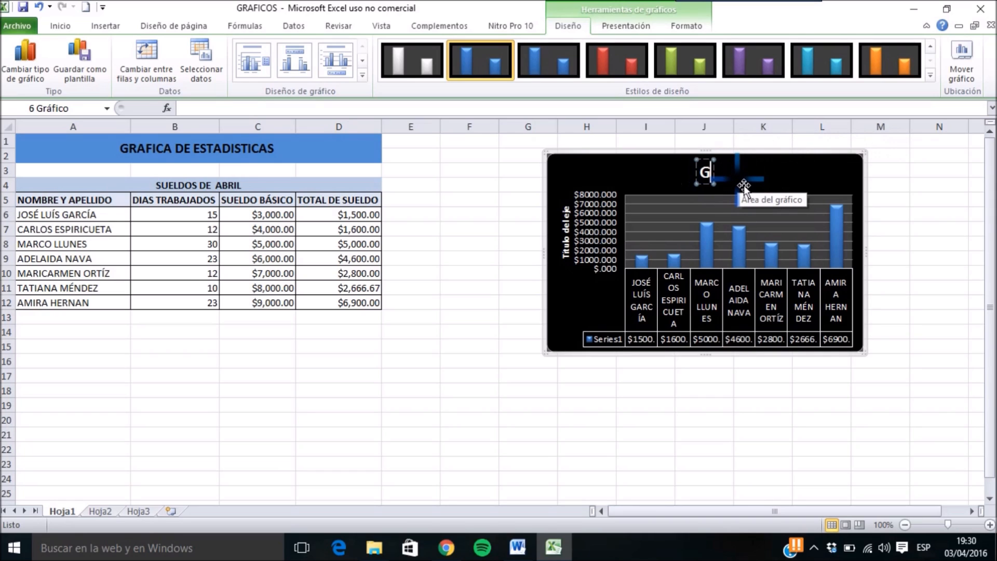
text(rafica)
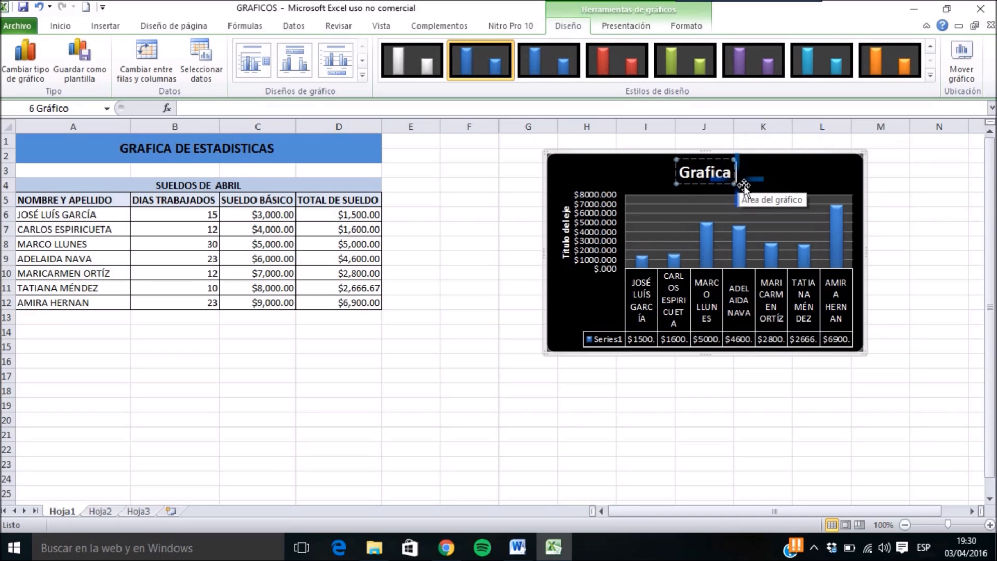
text( suel)
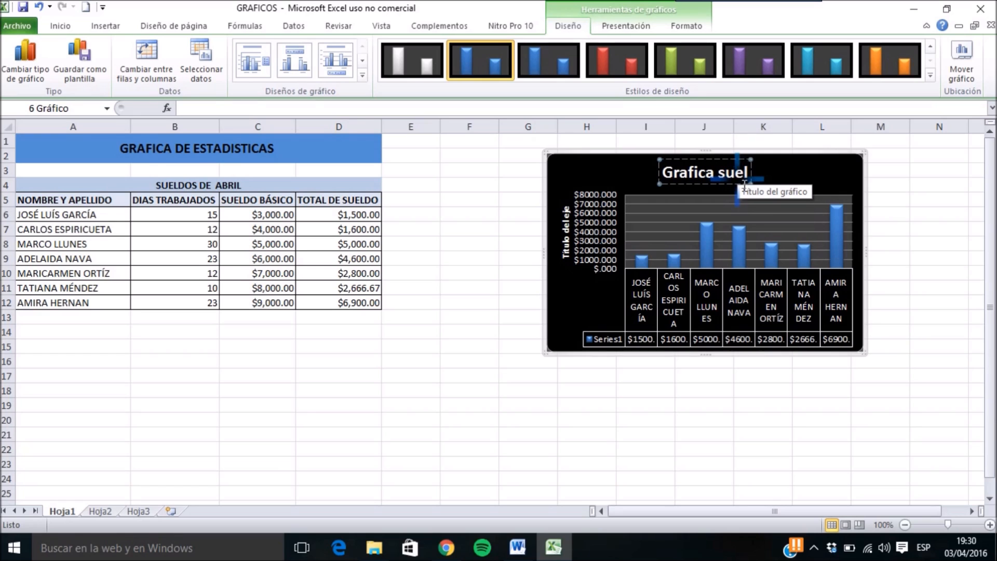
text(do Abril)
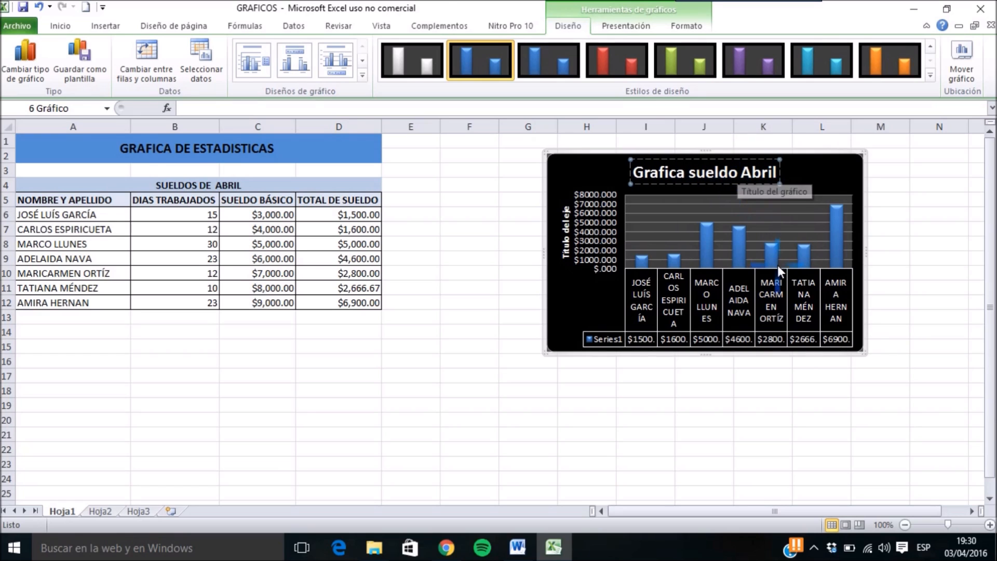
click(786, 375)
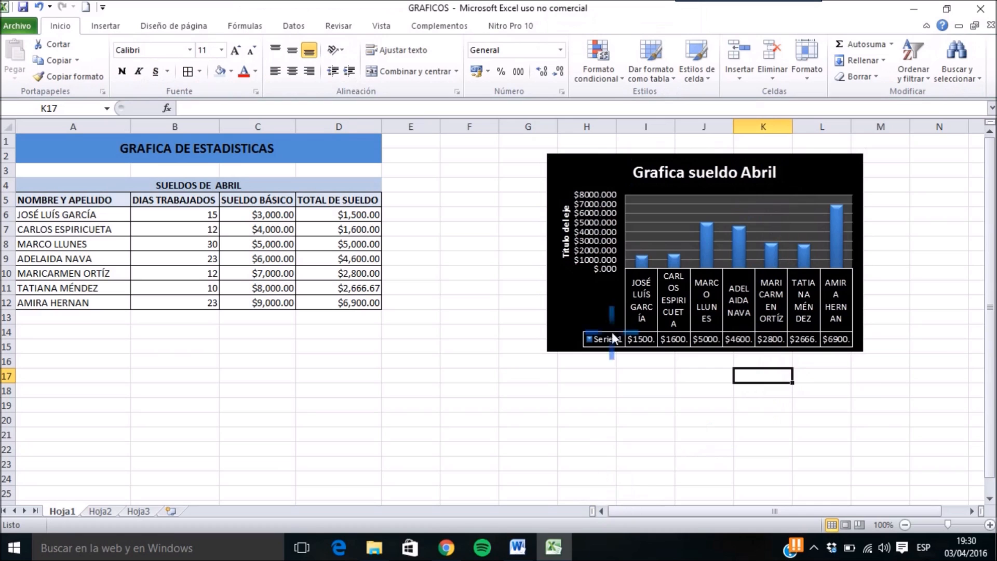
Delete the column chart from the sheet, leaving only the salary table.
drag(710, 149, 679, 142)
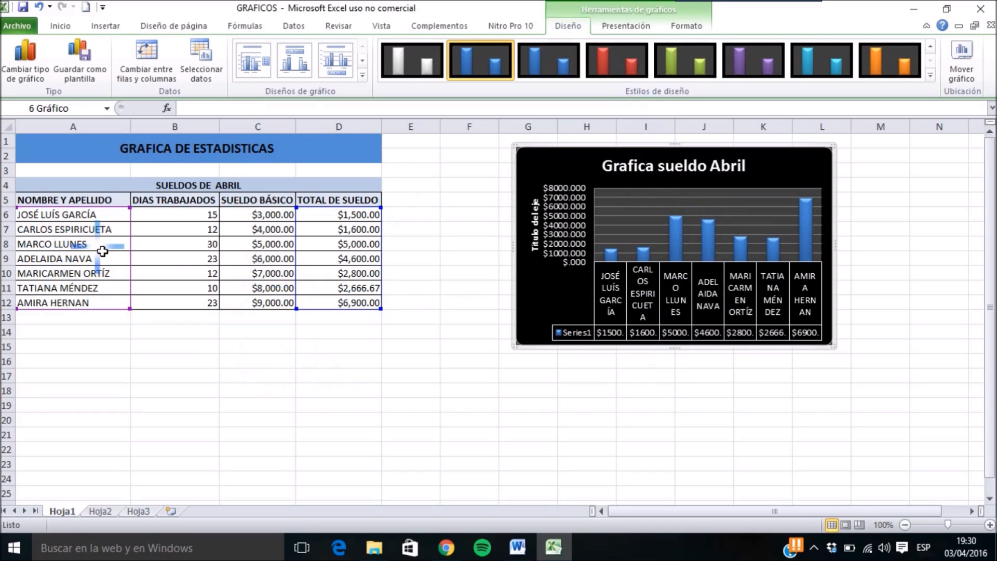
click(290, 406)
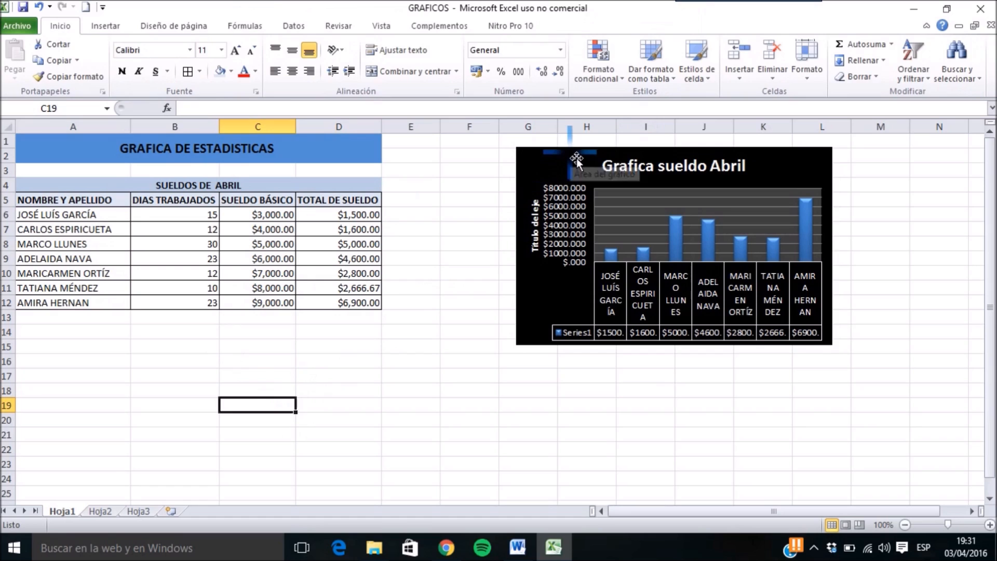
click(577, 162)
key(Delete)
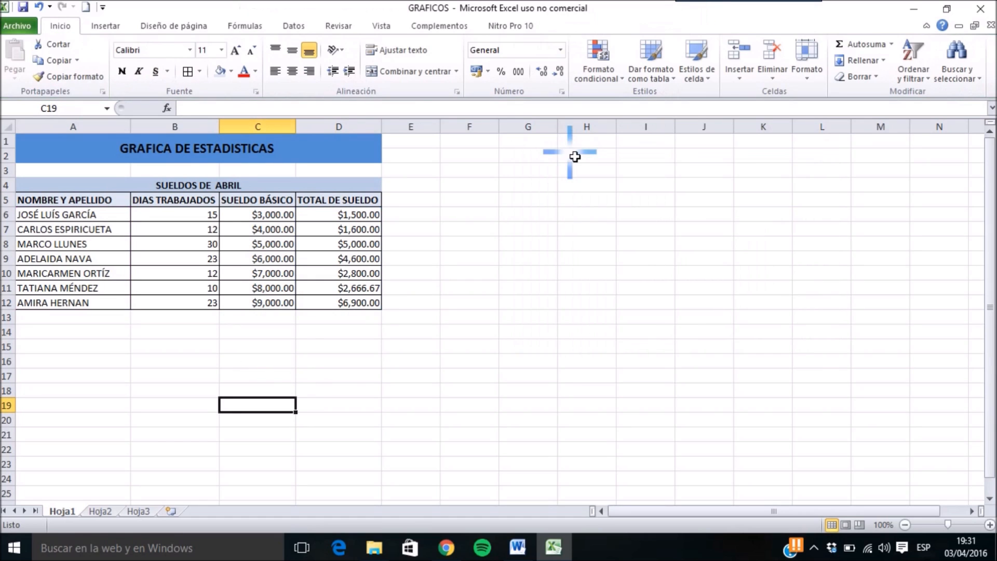
click(320, 377)
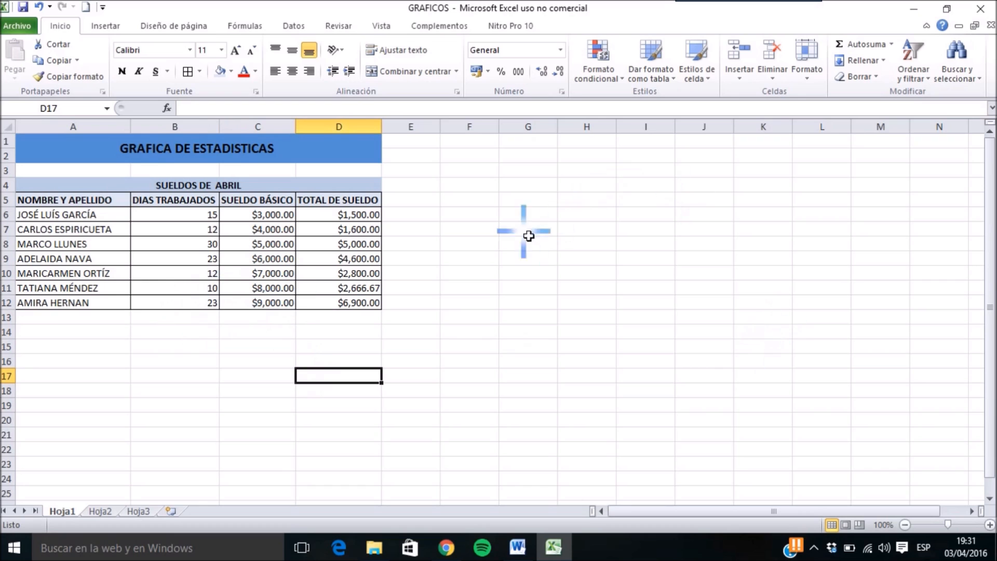
Insert a blank 2-D clustered column chart from an empty cell and place it beside the salary table, over columns F to L.
click(491, 220)
click(103, 32)
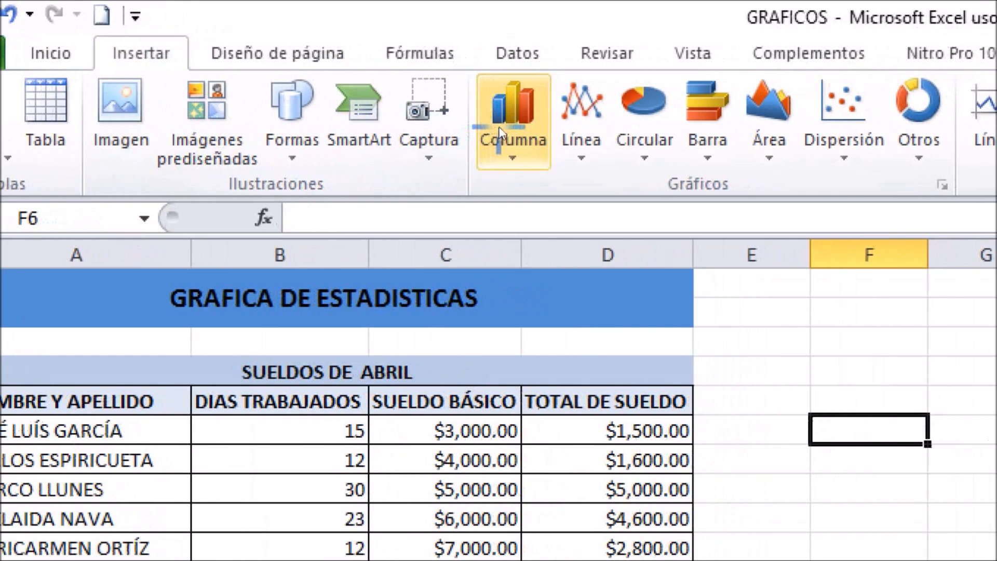
click(498, 130)
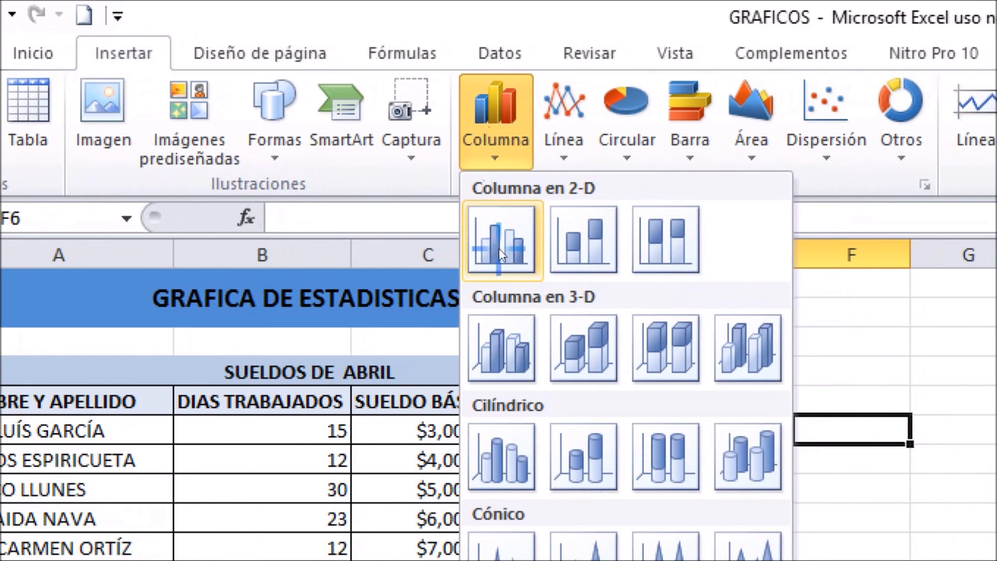
click(517, 253)
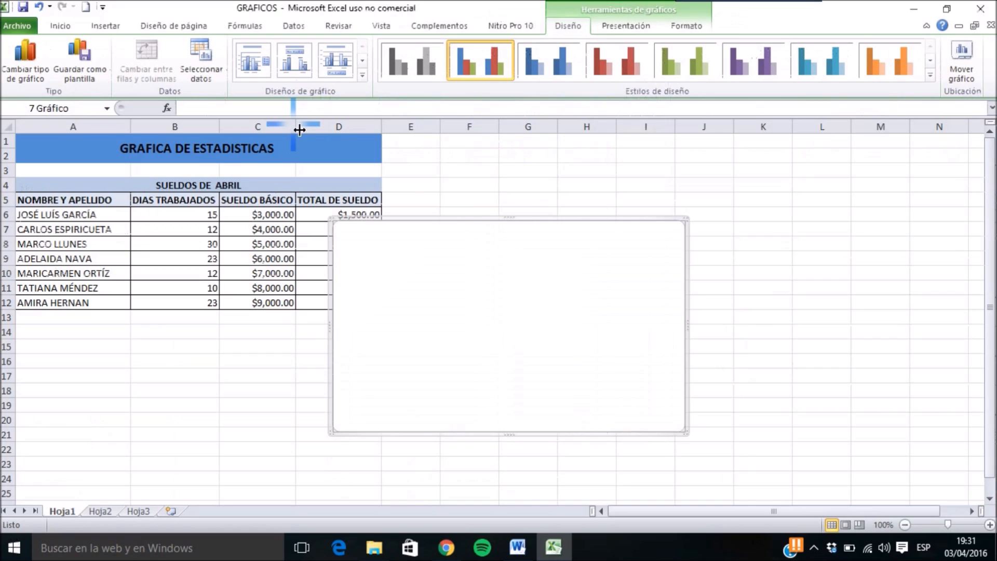
drag(528, 223, 645, 165)
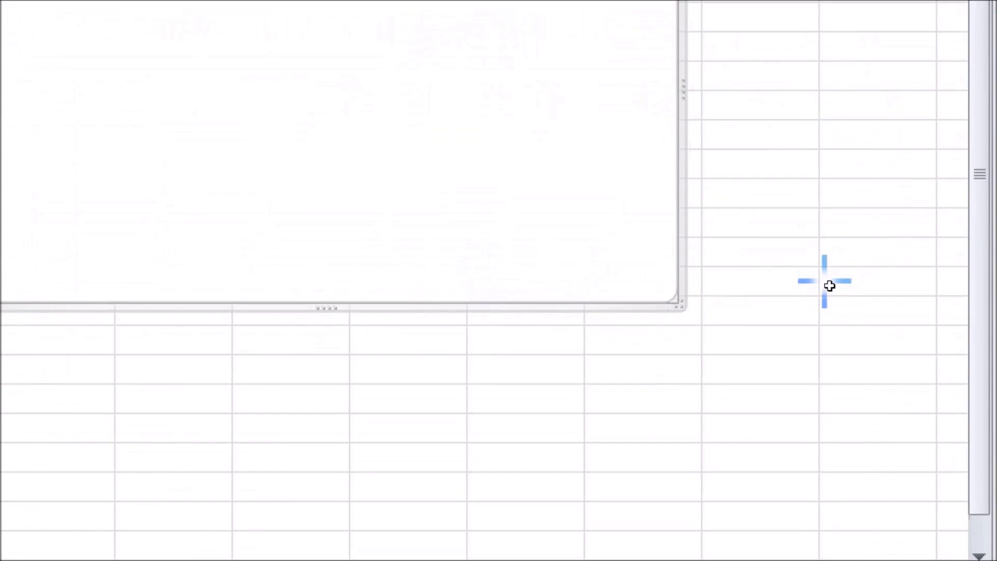
click(829, 284)
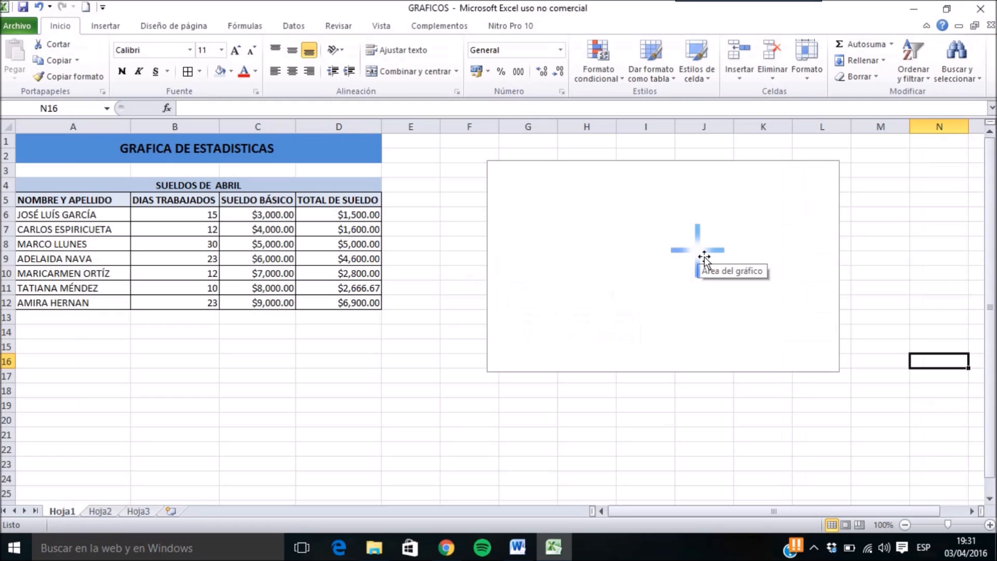
click(569, 188)
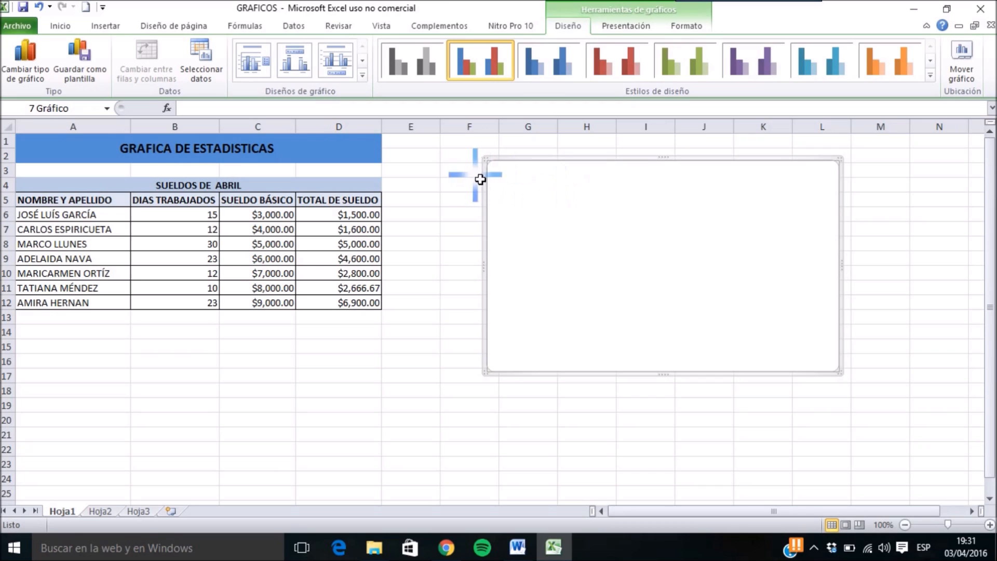
click(434, 185)
click(507, 192)
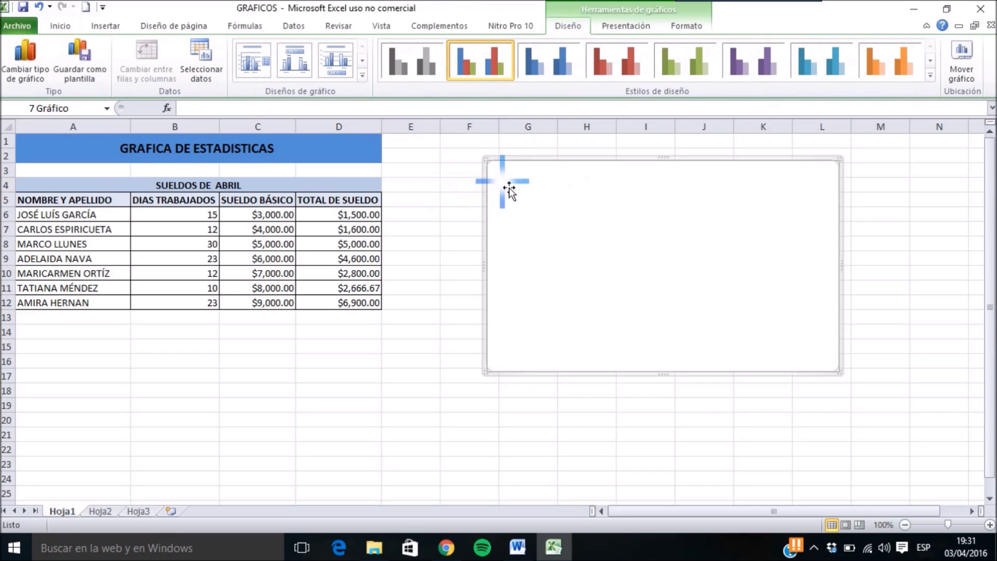
click(454, 203)
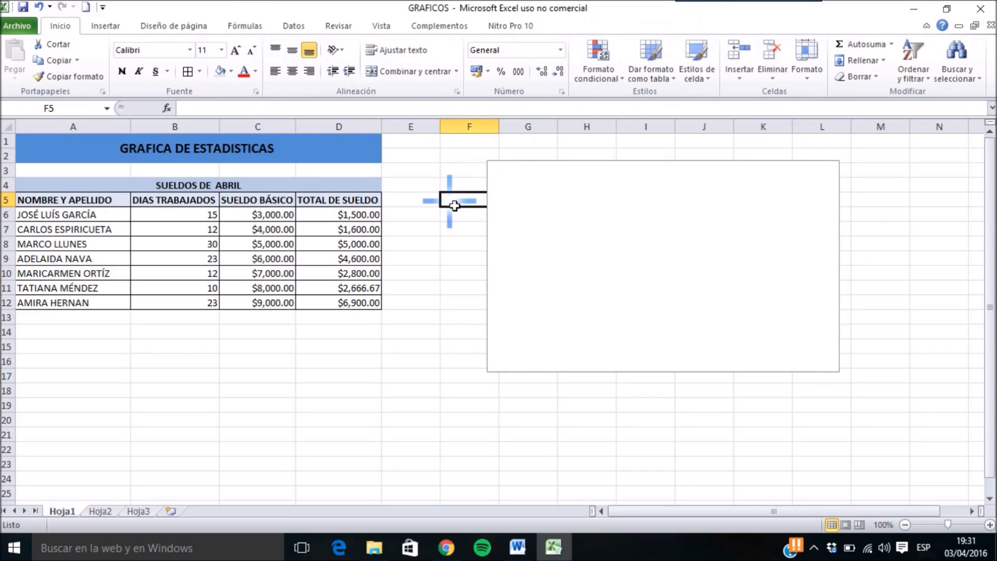
Open the data source selection for the blank chart and move its dialog clear of the salary table.
click(524, 167)
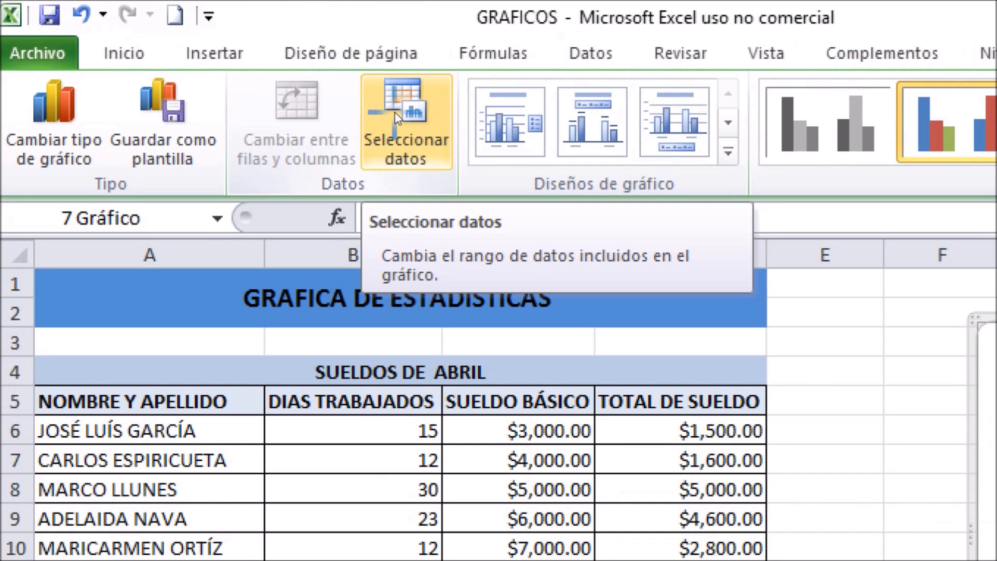
click(395, 111)
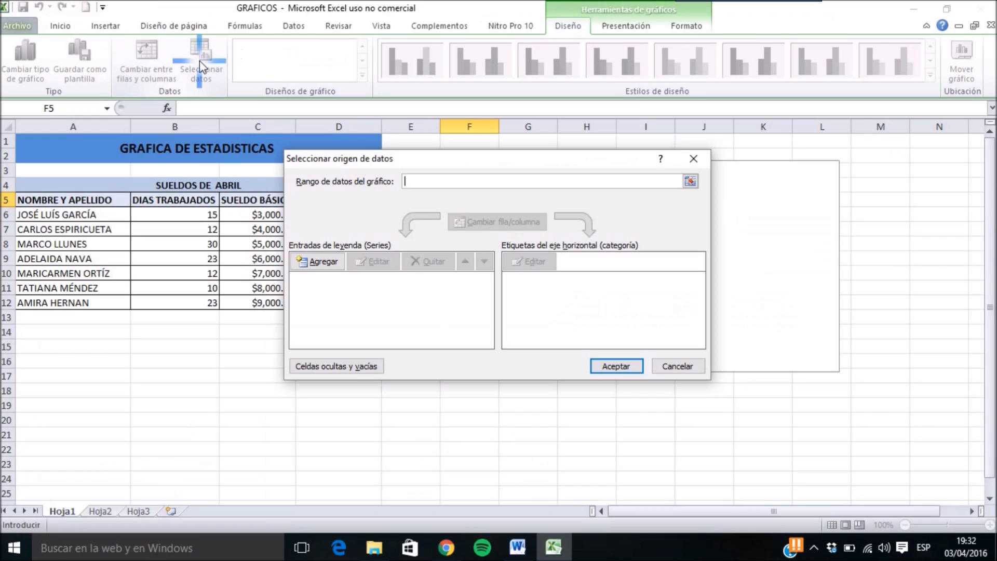
drag(858, 319, 985, 347)
drag(491, 173, 603, 177)
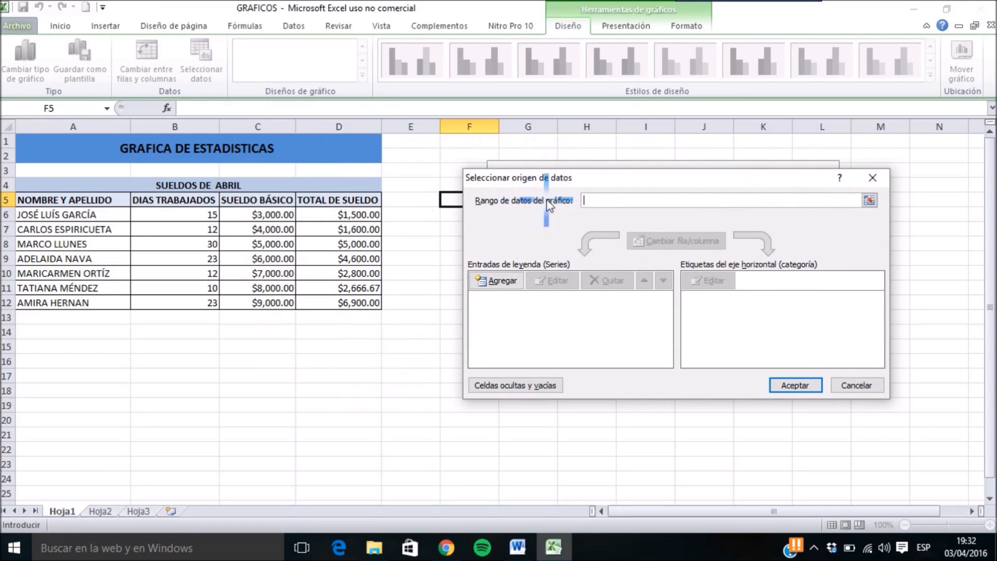
drag(630, 176, 578, 140)
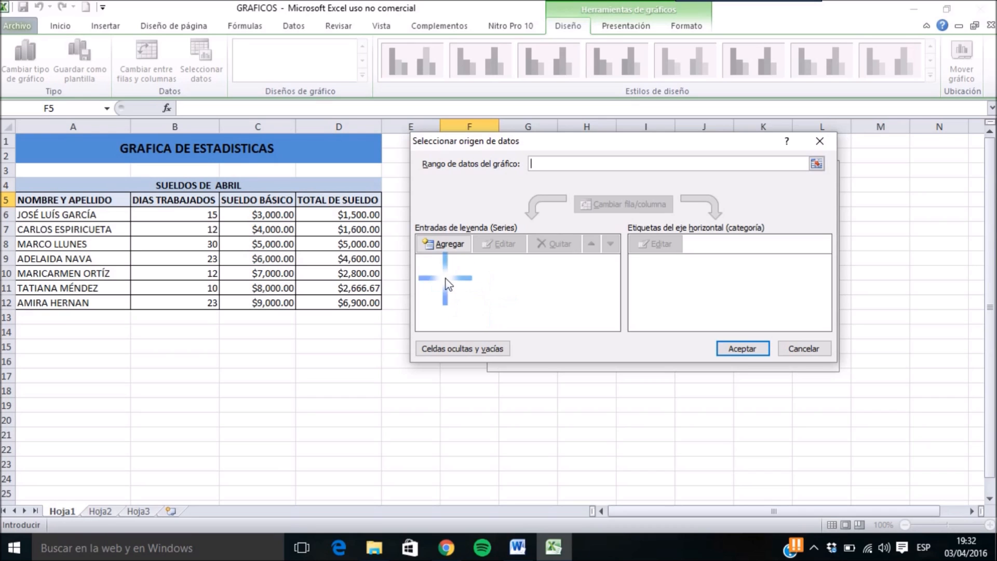
Add a data series to the chart using the total salary cells D6:D12 as its values.
click(450, 244)
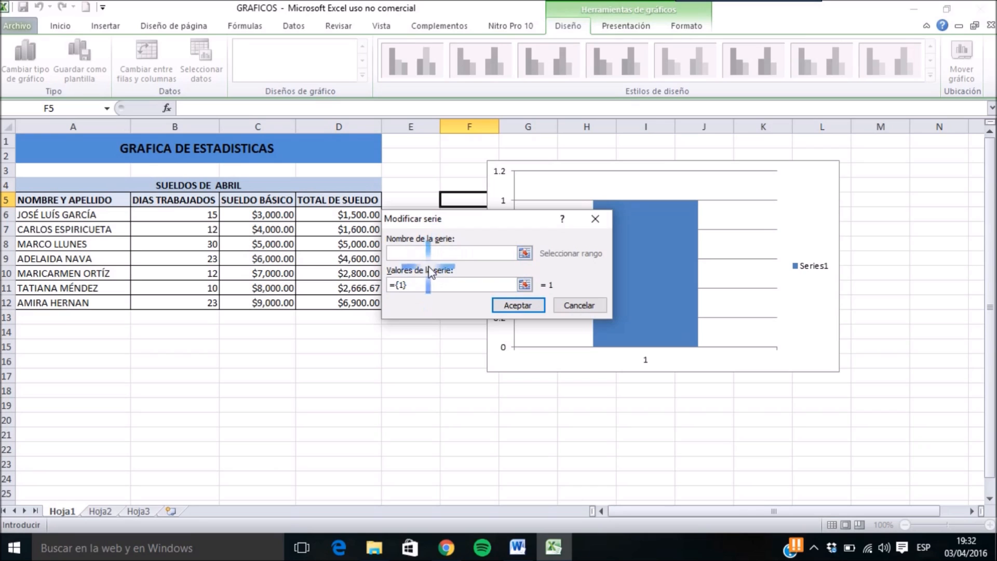
drag(422, 287, 384, 285)
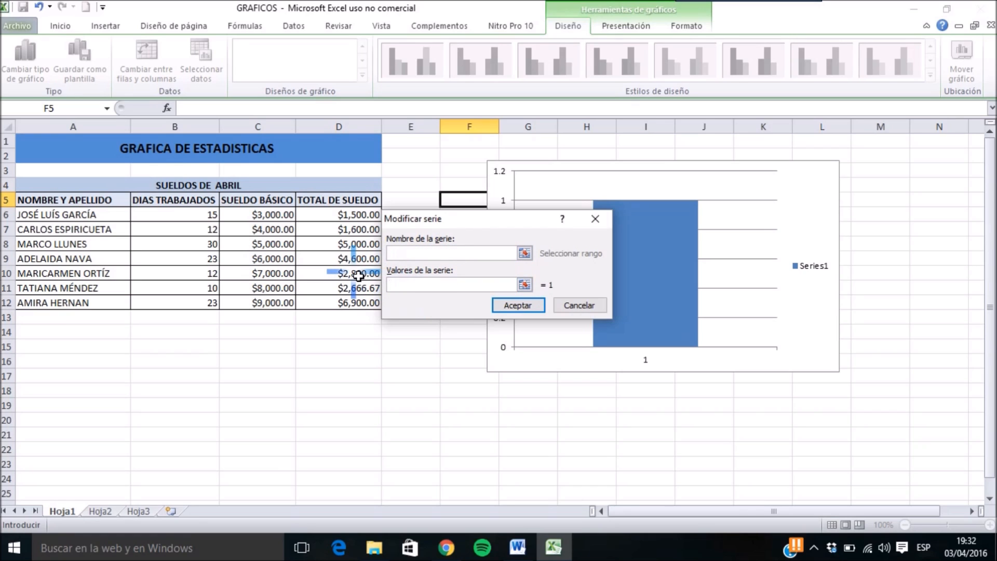
drag(479, 225, 509, 210)
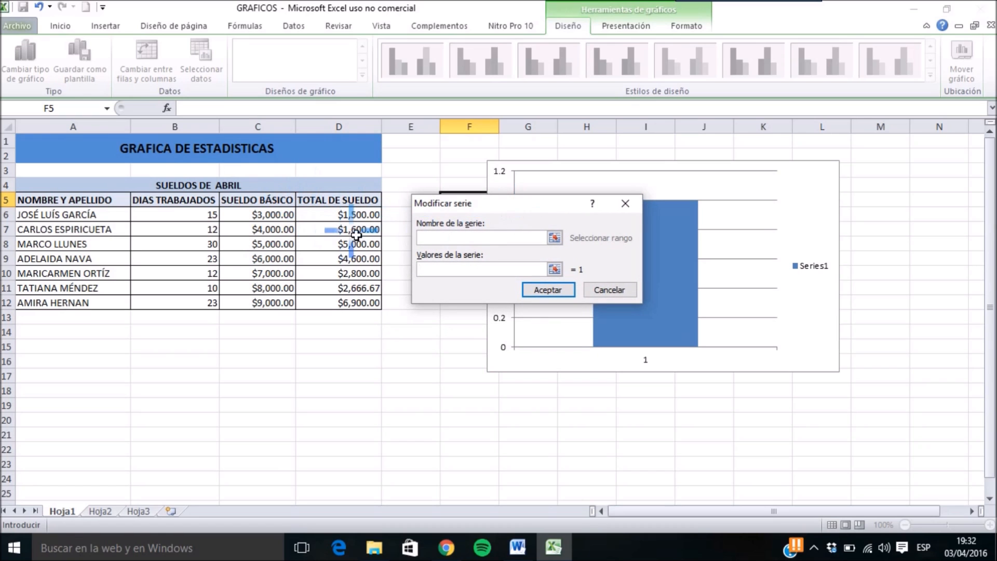
drag(356, 215, 356, 307)
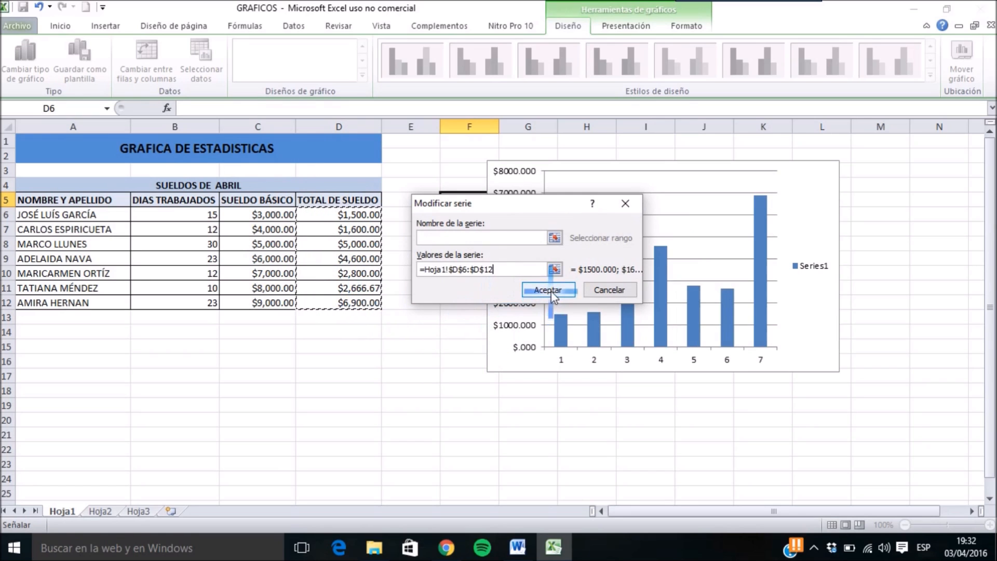
click(597, 351)
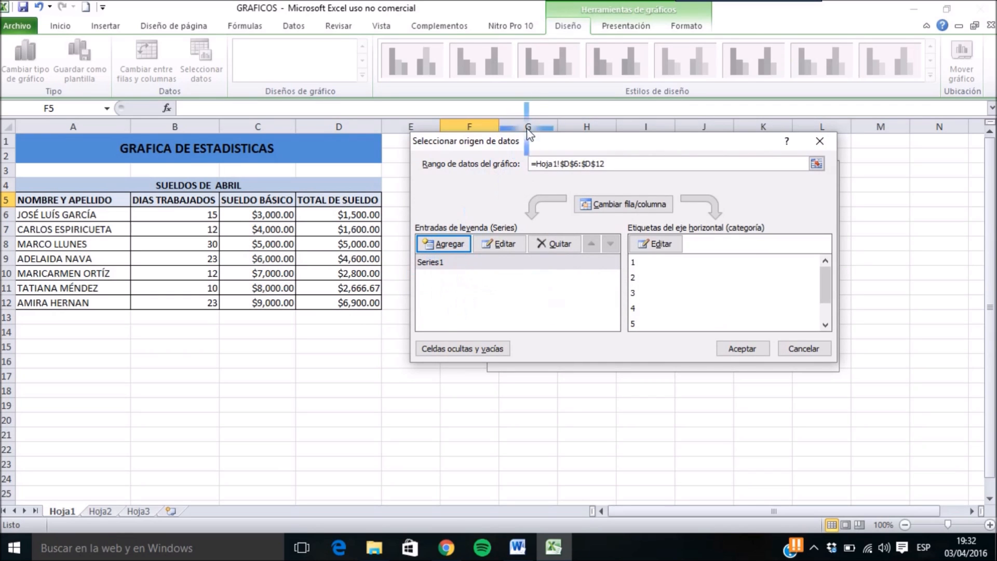
mouse_move(554, 147)
mouse_down()
mouse_move(574, 395)
mouse_move(564, 156)
mouse_up()
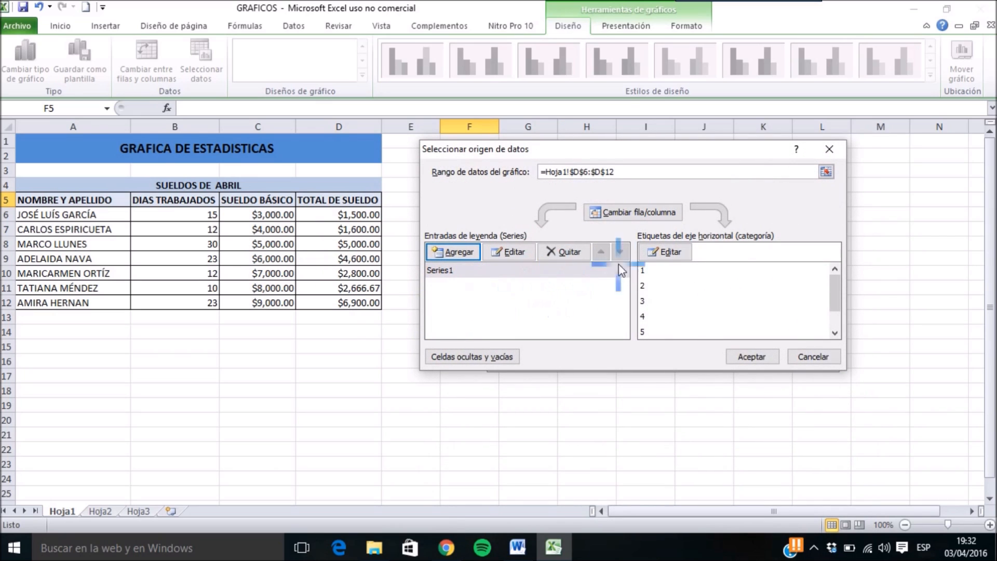
Set the chart's horizontal axis labels to the employee name cells A6:A12 and apply the data selection.
click(670, 254)
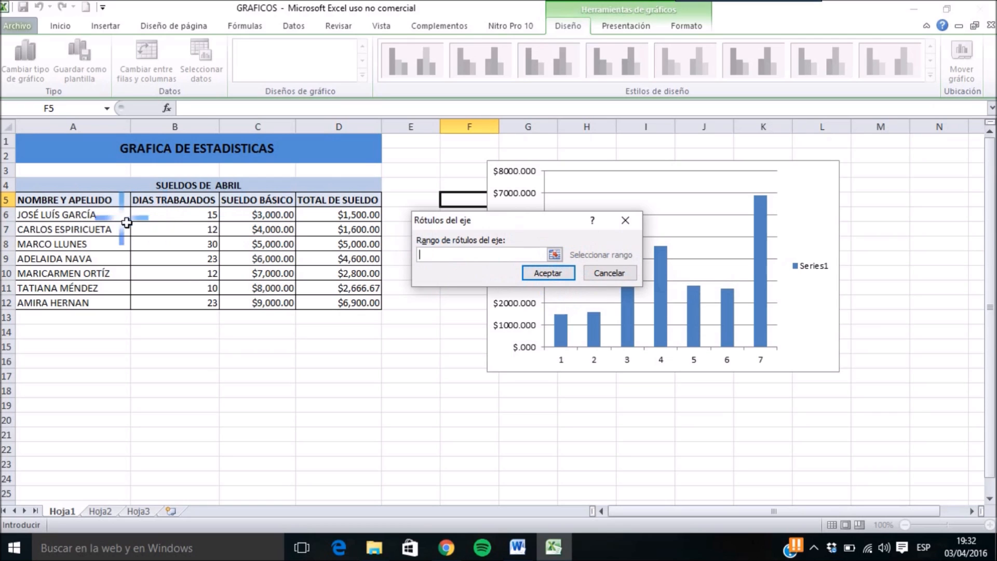
drag(107, 216, 114, 302)
click(547, 270)
click(753, 357)
click(752, 358)
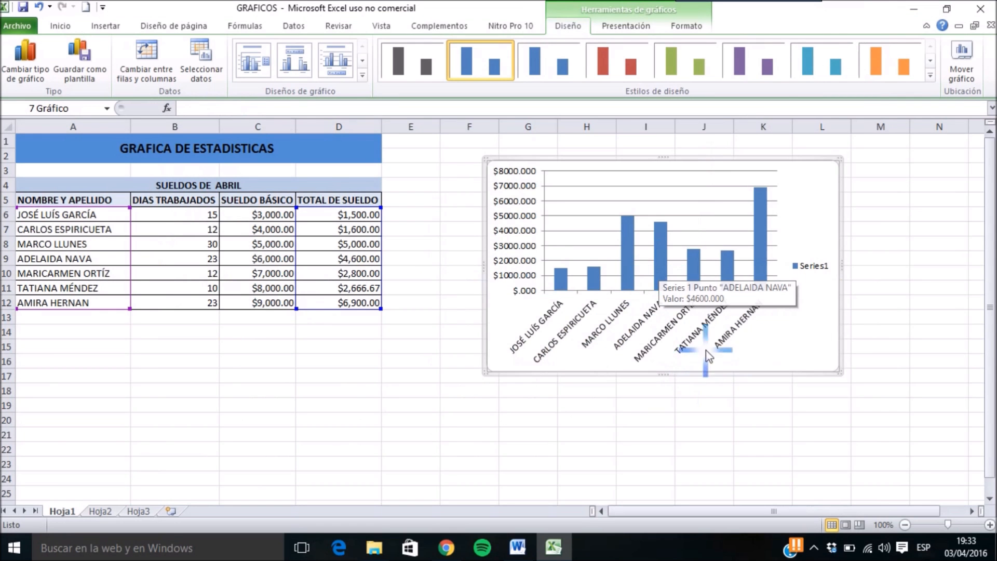
Shrink the chart slightly and place it to the right of the salary table, over about cells G4 to L17.
drag(723, 166, 677, 155)
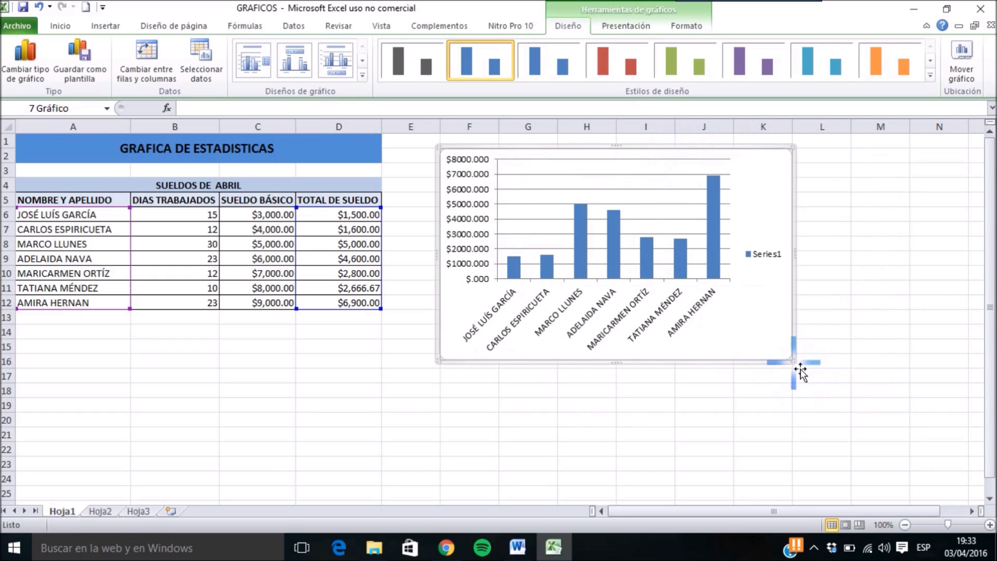
drag(793, 361, 778, 347)
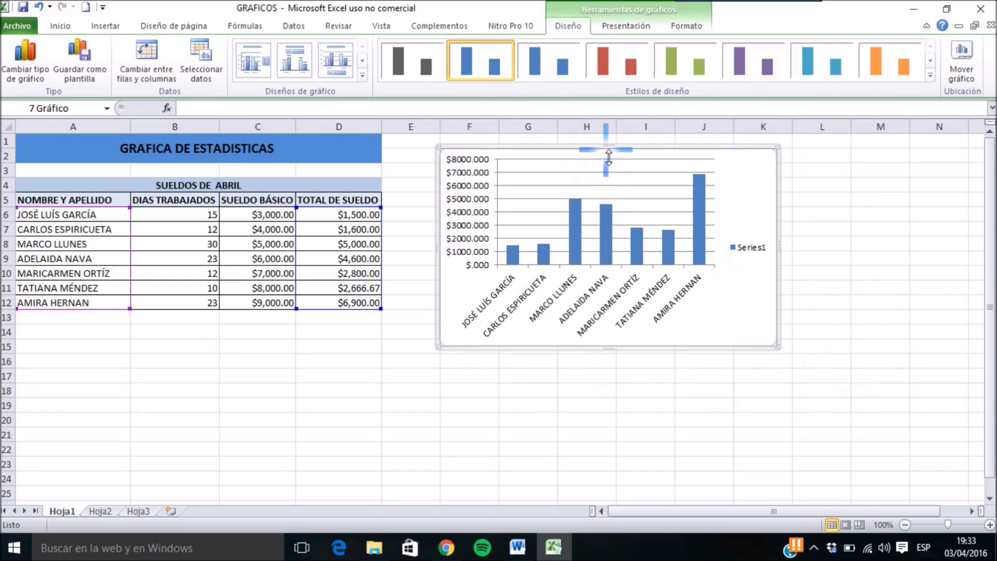
drag(618, 153, 681, 183)
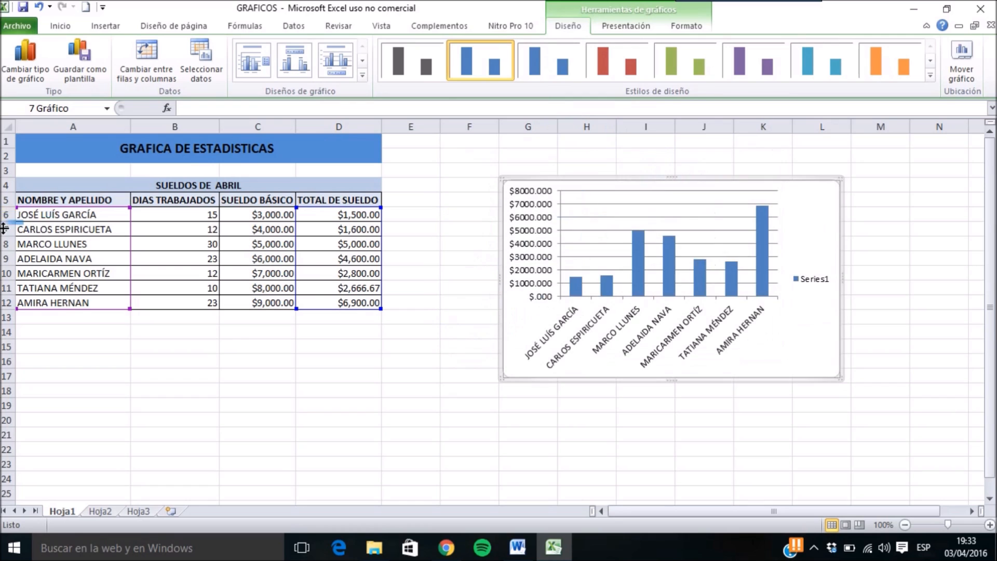
click(256, 360)
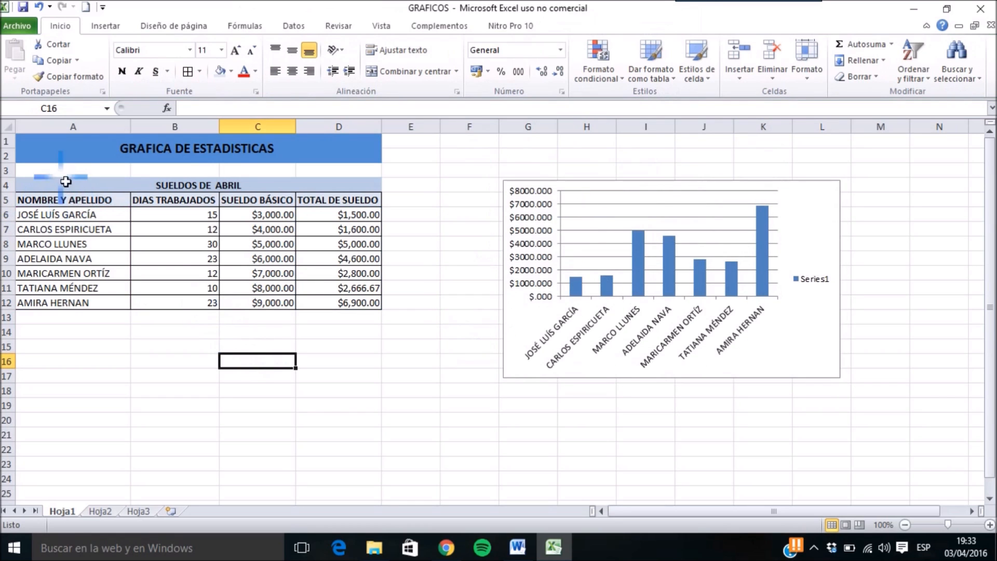
Copy the April salary table A4:D12 and paste the duplicate below it, starting at cell A15.
drag(78, 190, 147, 306)
right_click(99, 189)
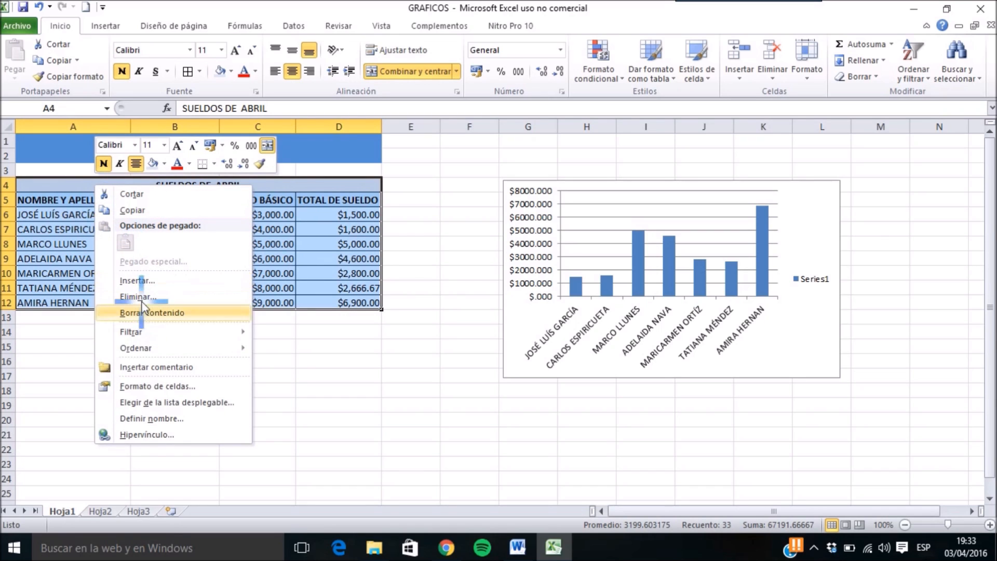
mouse_move(146, 348)
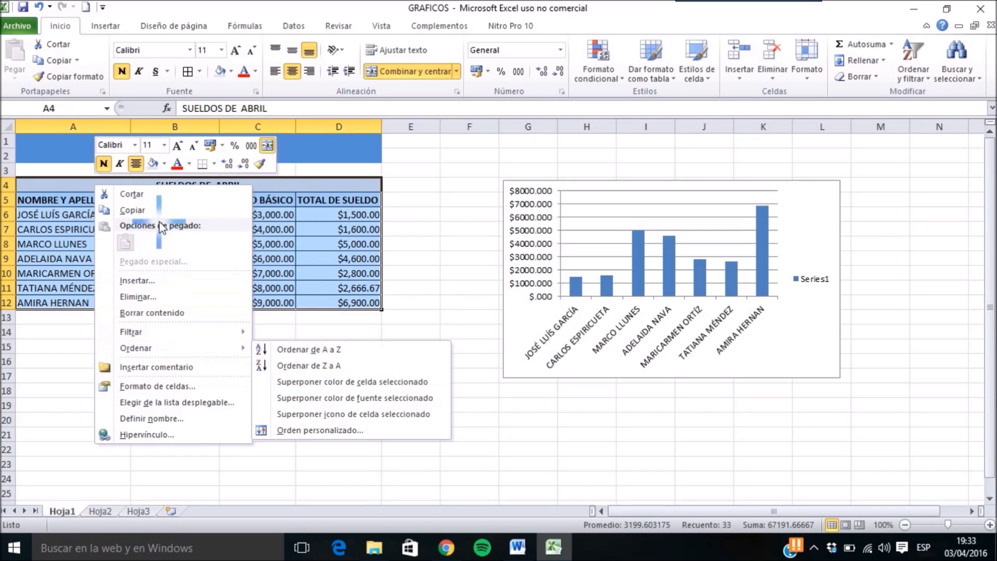
click(133, 210)
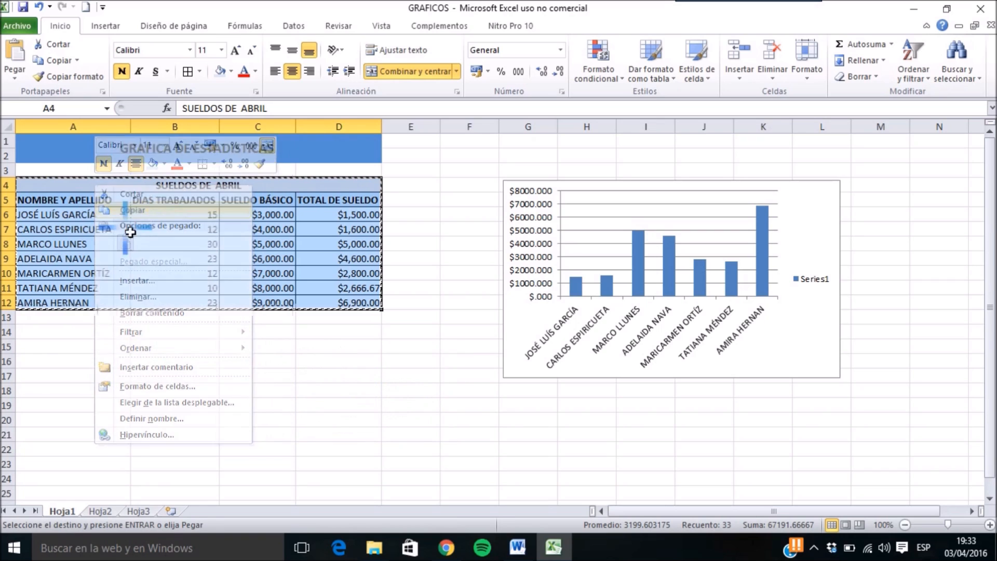
click(42, 347)
right_click(40, 349)
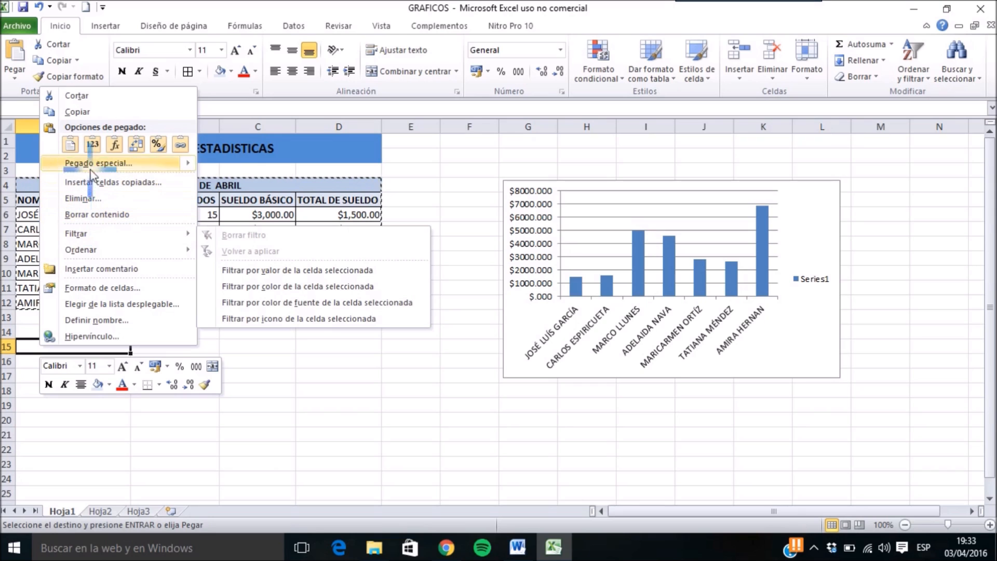
click(71, 144)
click(416, 383)
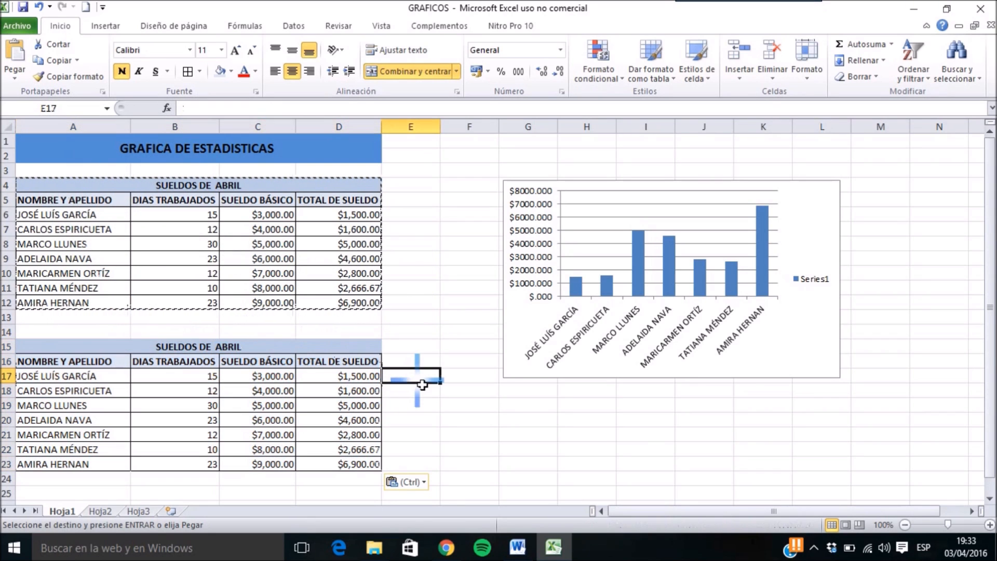
key(Escape)
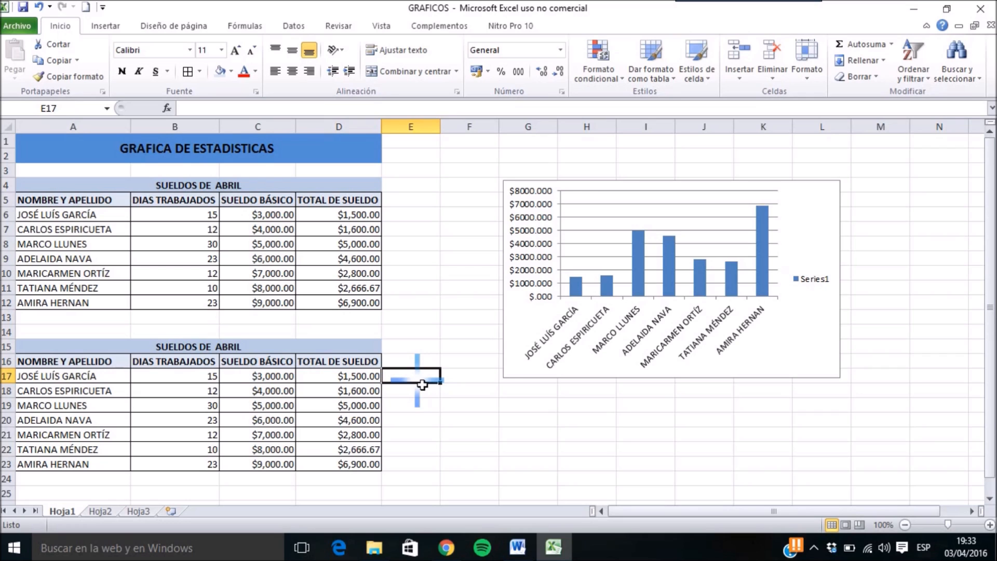
key(alt)
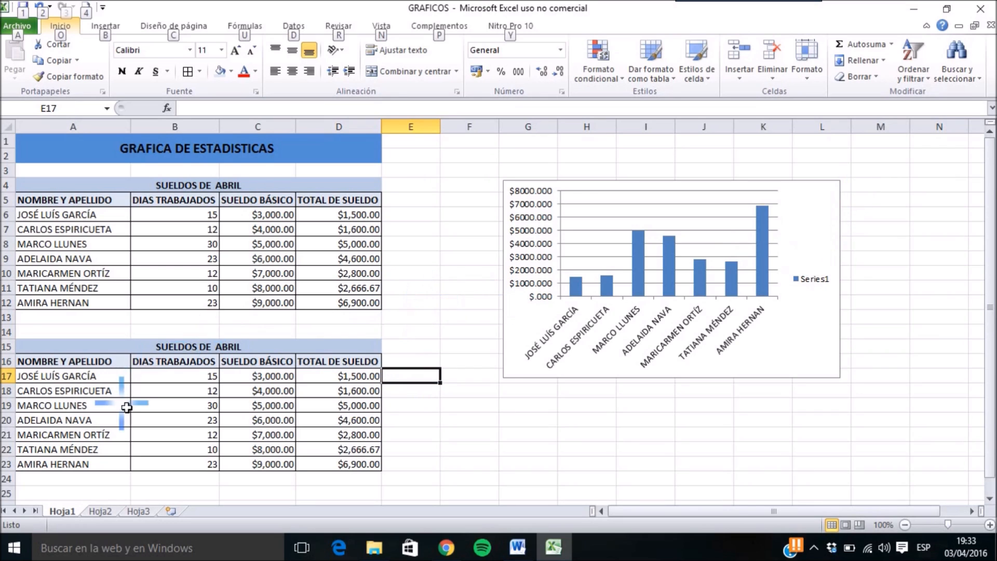
Change the title of the duplicated table to SUELDOS DE MAYO.
click(210, 347)
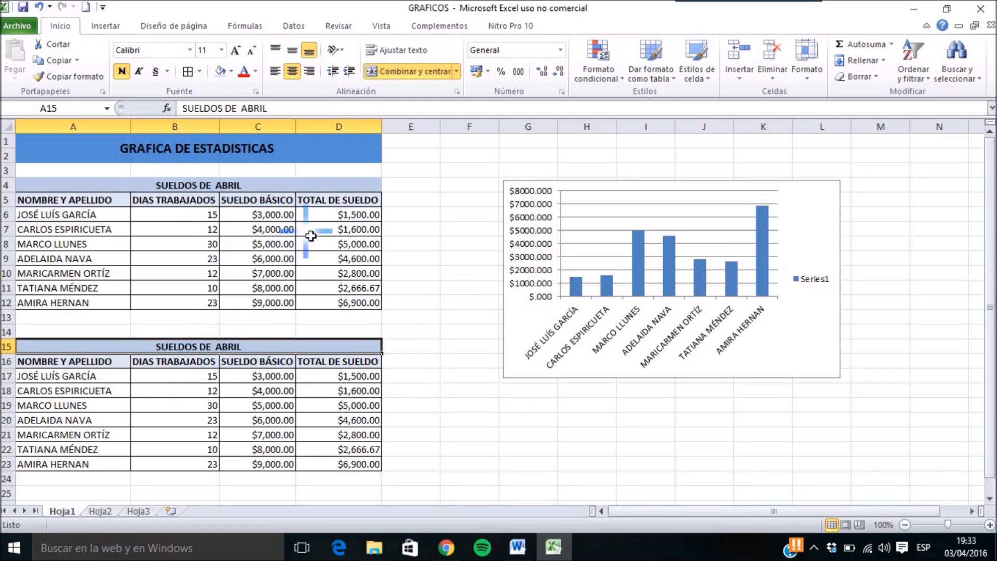
double_click(250, 110)
text(m)
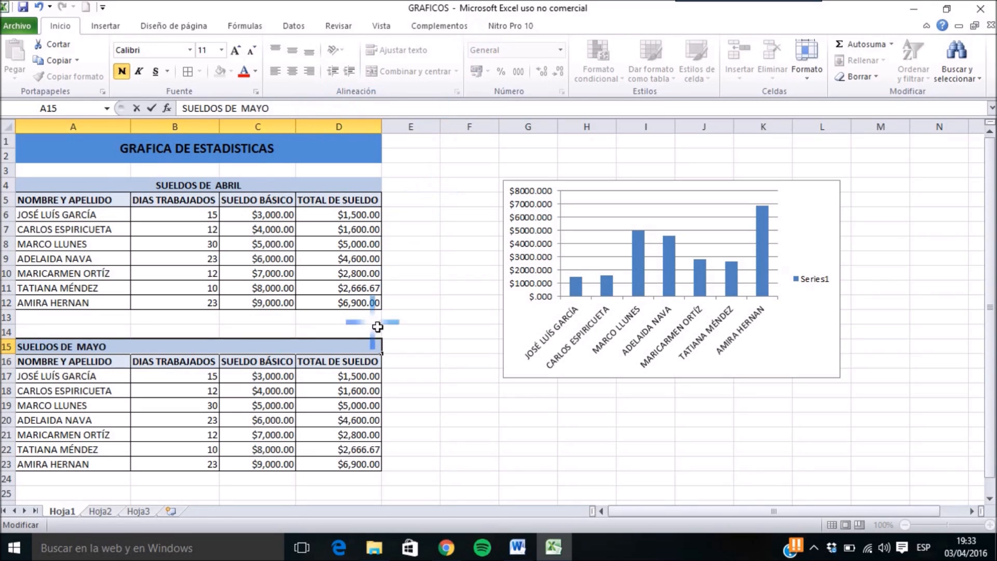
click(334, 390)
Enter 20, 30, 15, 30 and 20 as the days worked in cells B17:B21 of the May table.
click(202, 375)
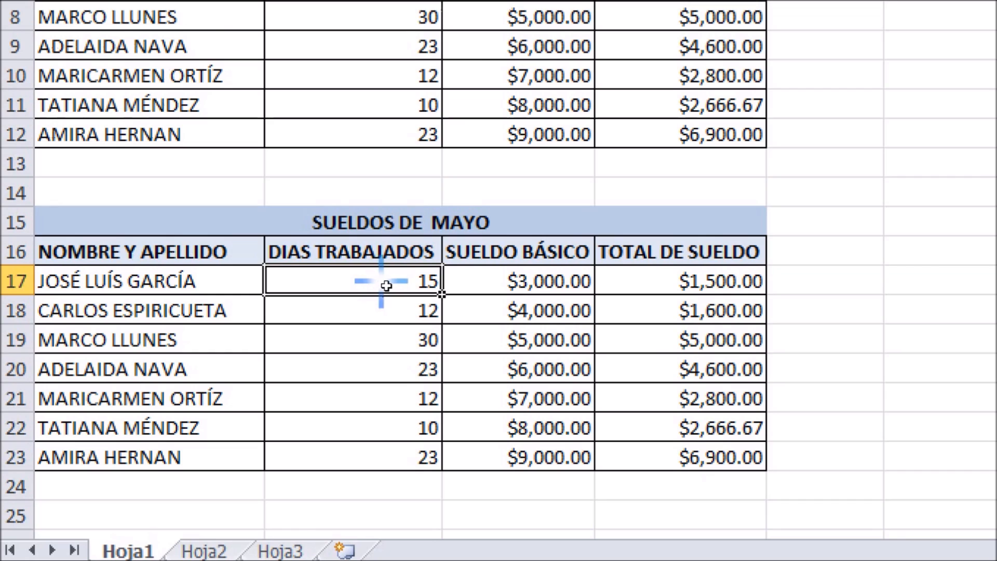
text(2)
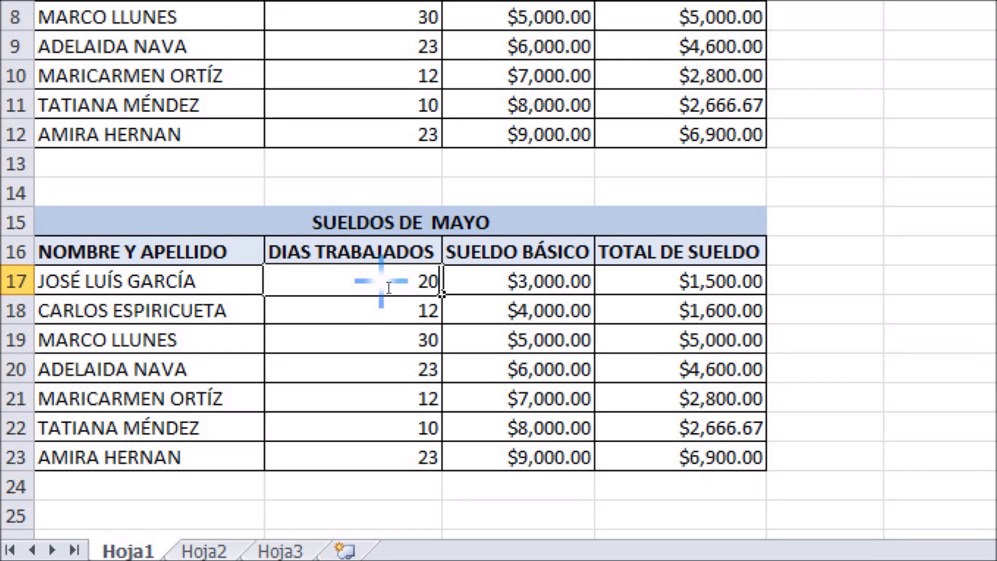
text(0)
key(Return)
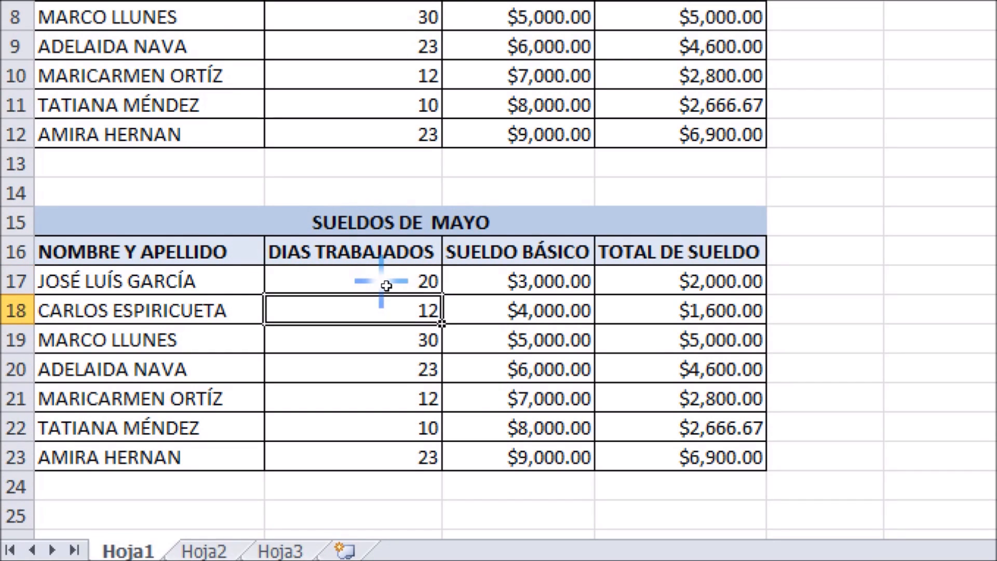
text(30)
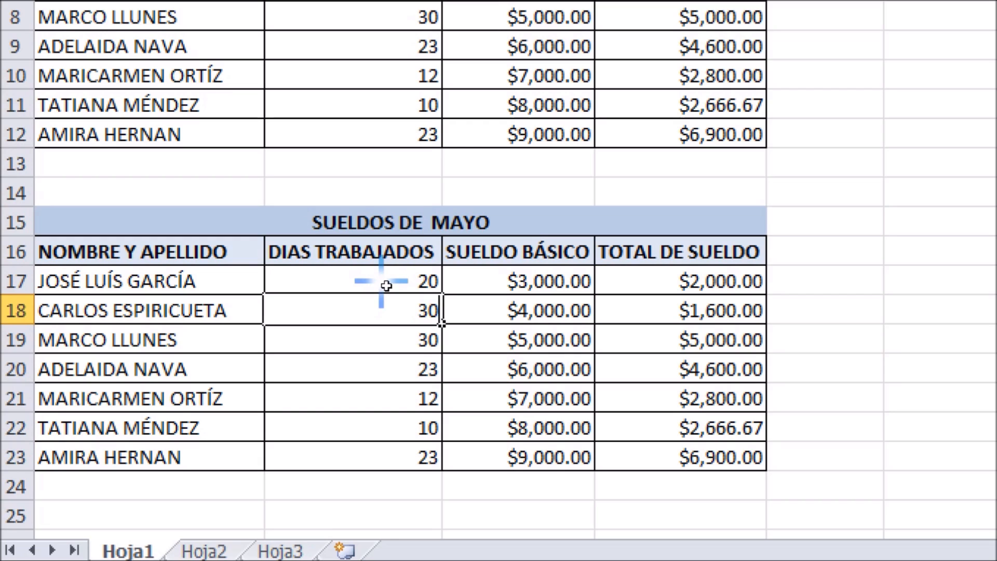
key(Return)
text(15)
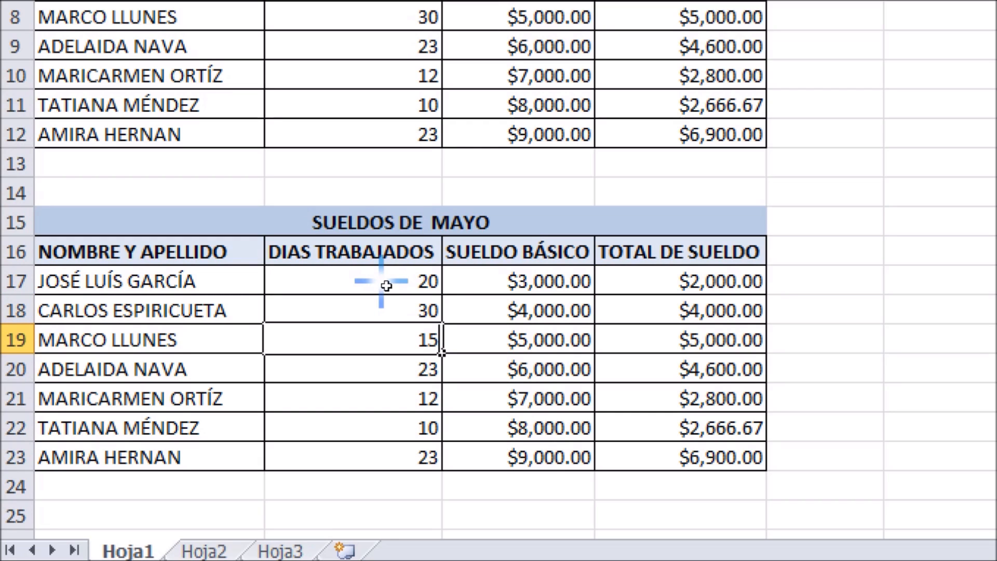
key(Return)
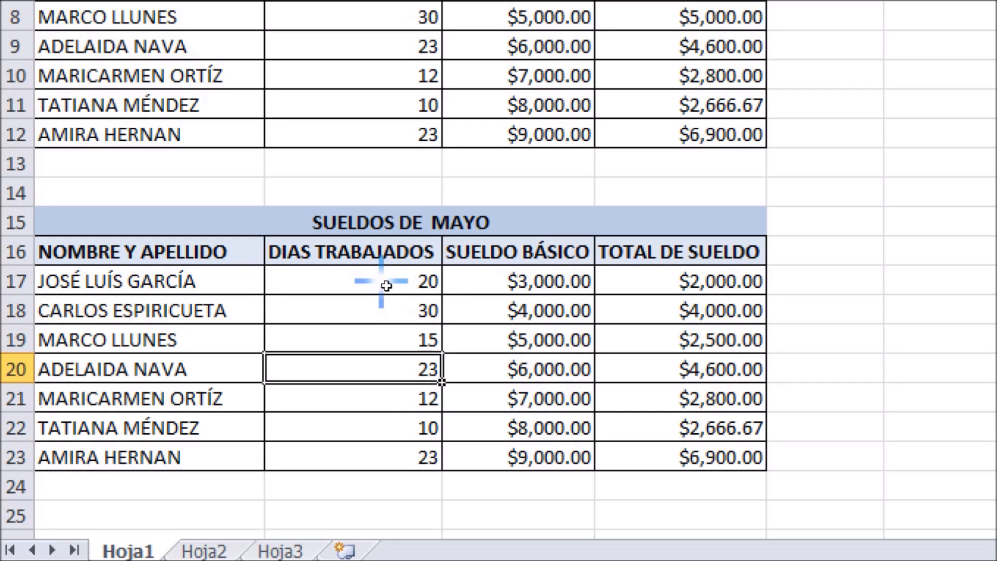
text(3)
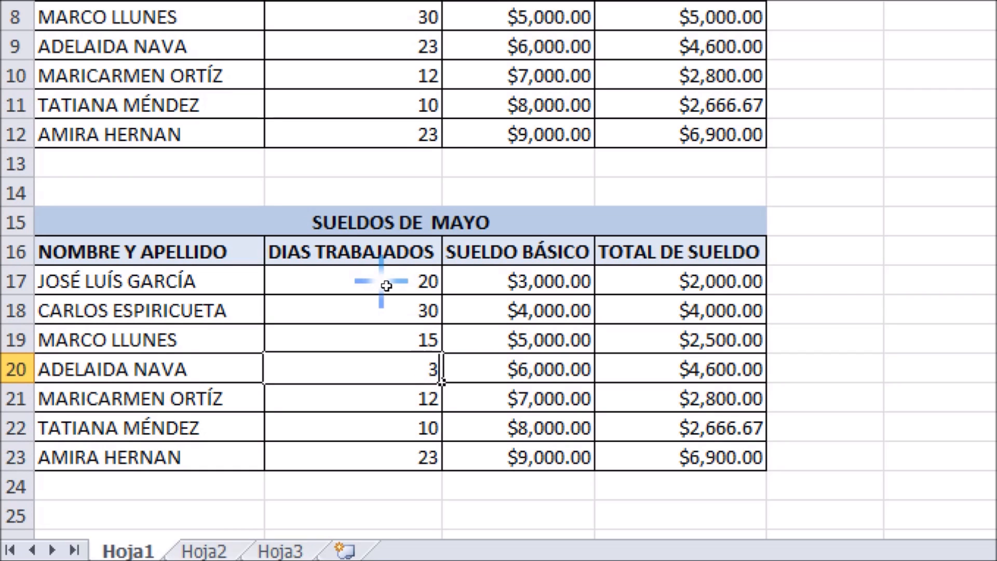
key(Return)
text(20)
key(Return)
key(Return)
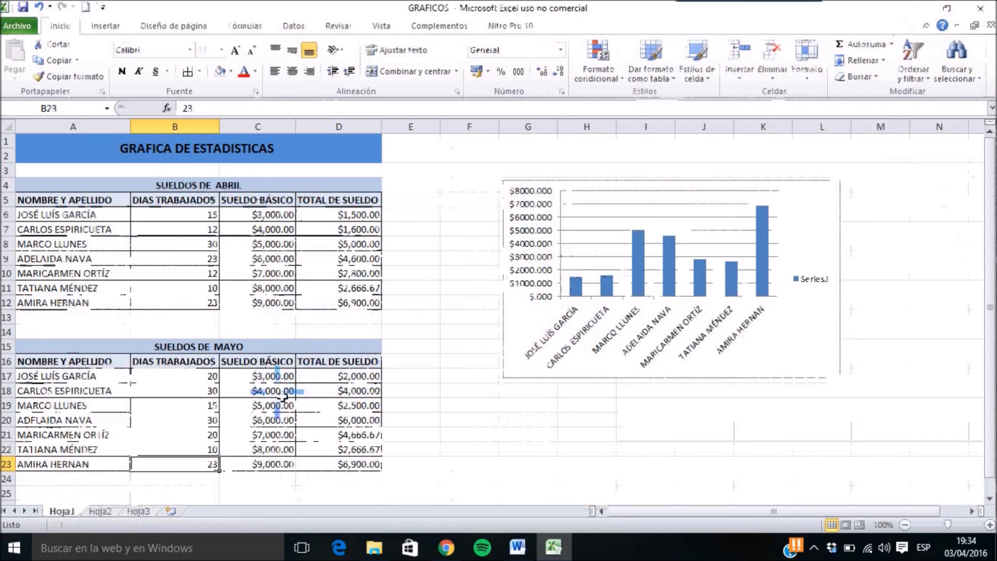
Add a second data series to the chart using the May total salary cells D17:D23 as its values.
click(609, 192)
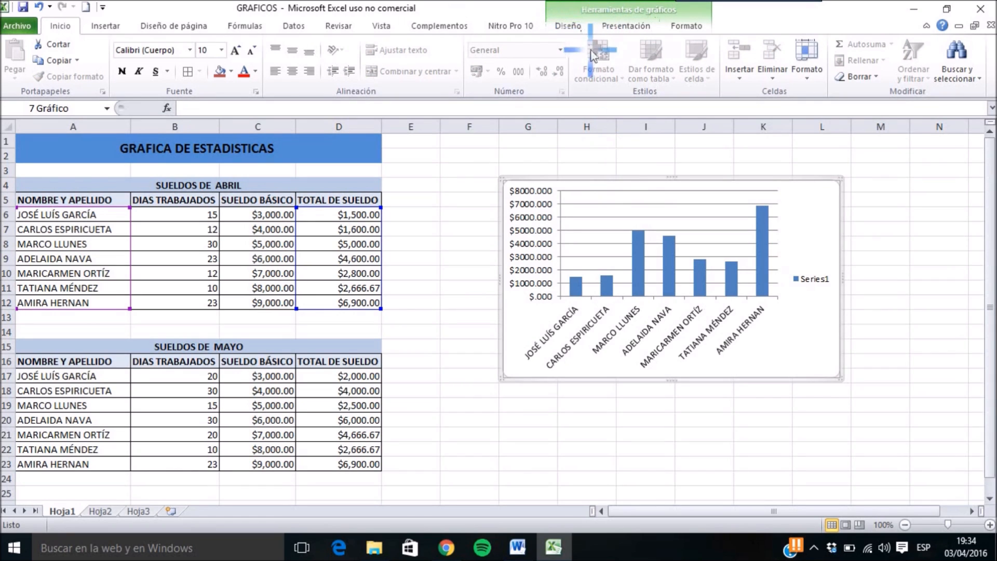
click(567, 26)
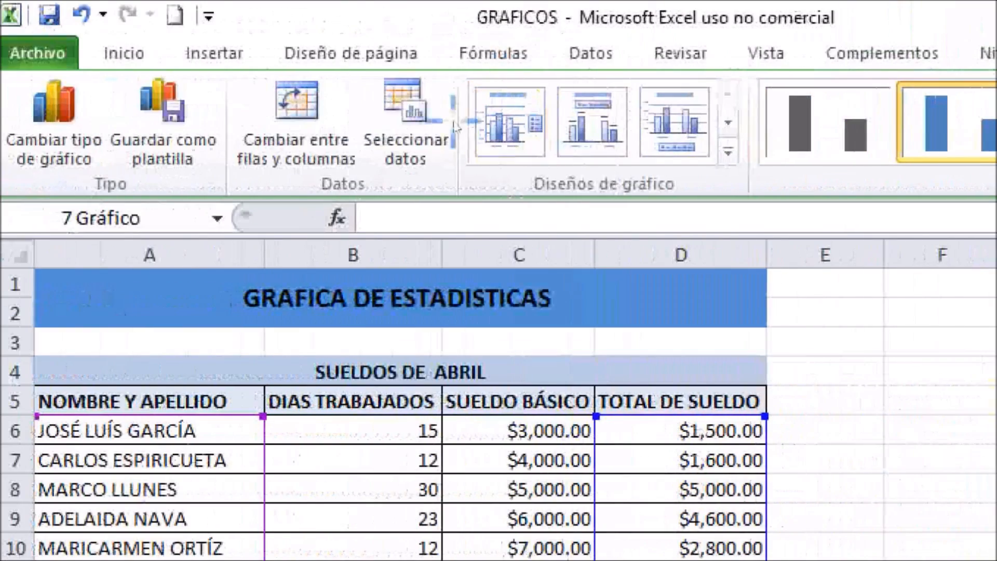
click(407, 128)
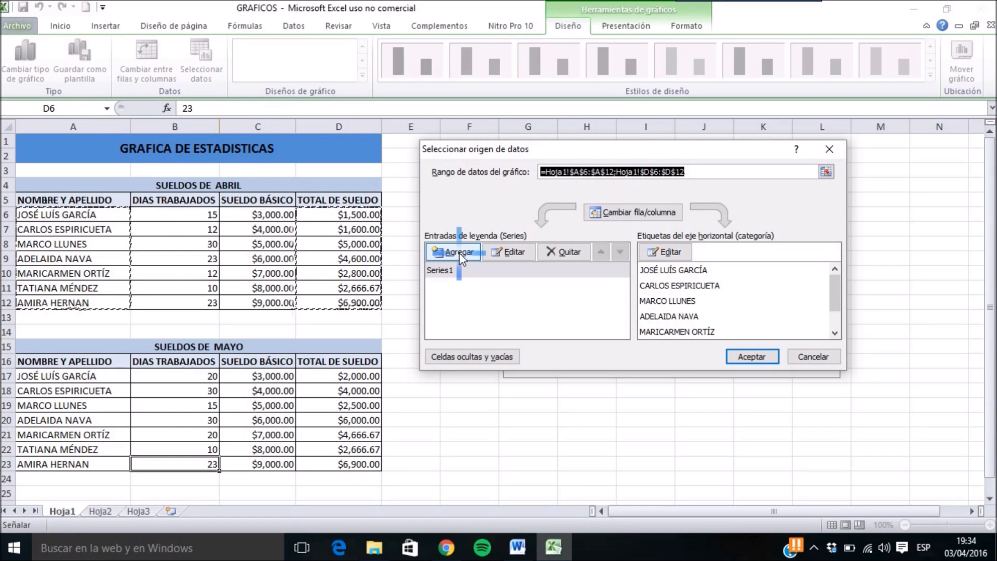
click(500, 284)
click(553, 276)
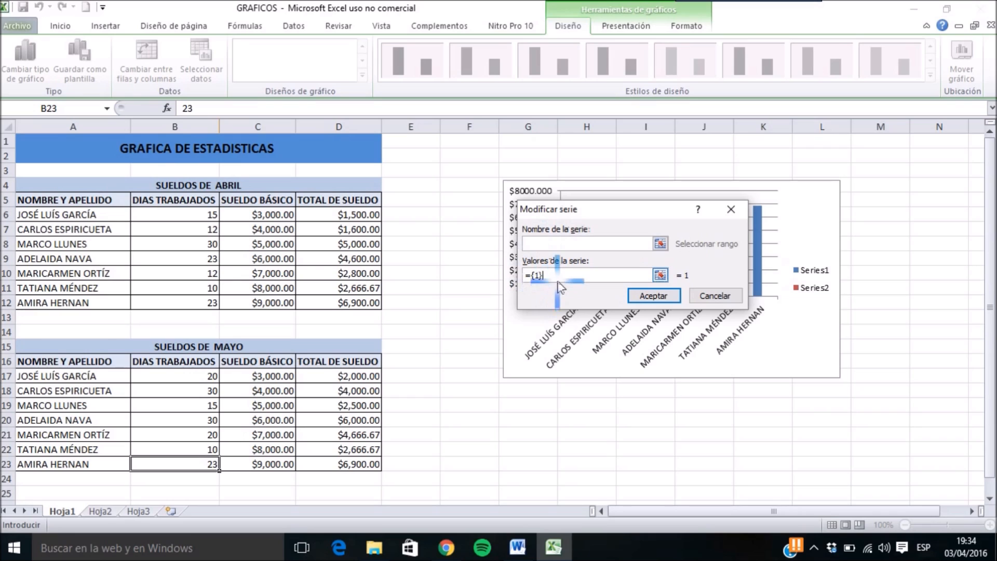
drag(543, 275, 524, 276)
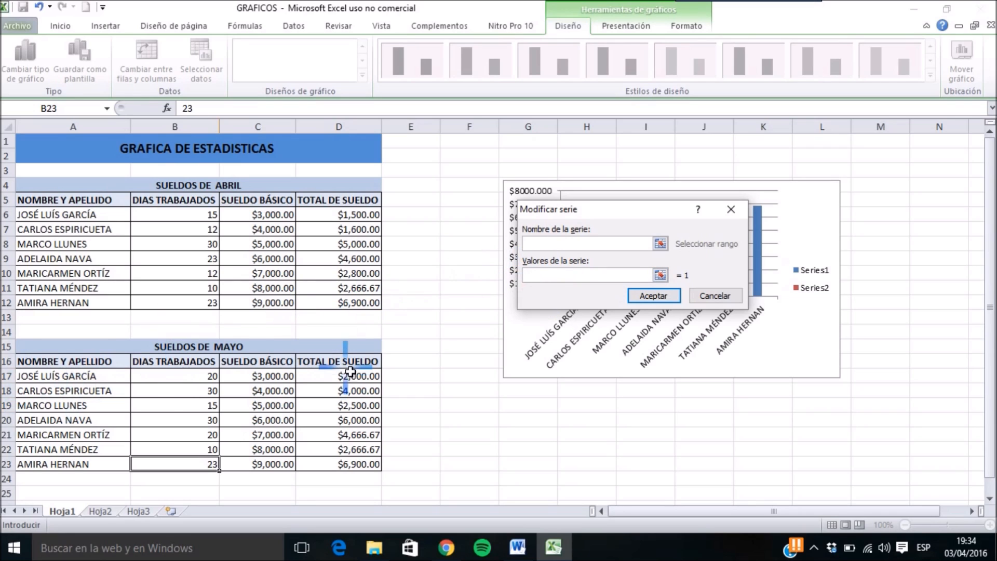
drag(343, 383, 345, 470)
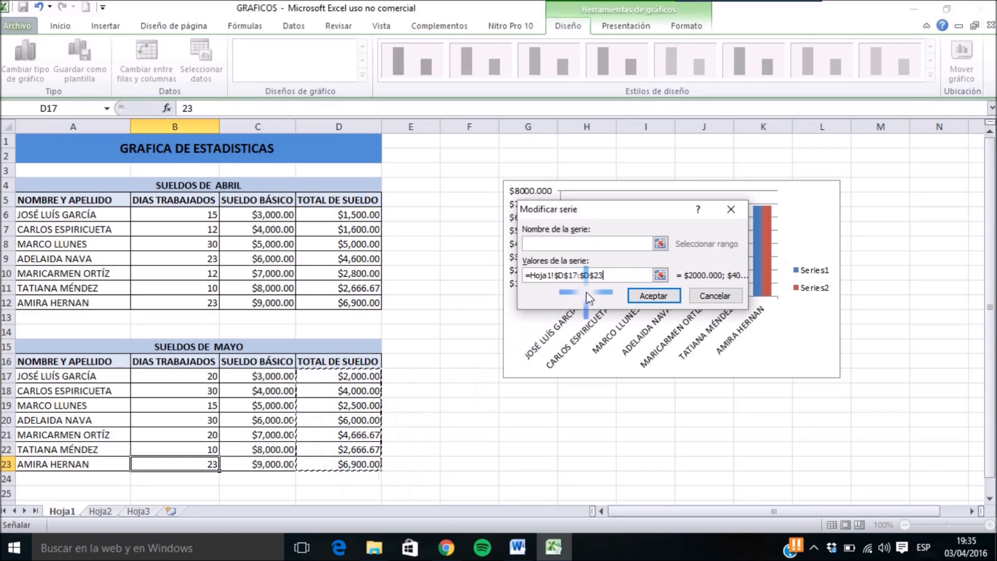
click(663, 296)
Set the axis labels for the second series to the May employee name cells A17:A23 and apply the data selection.
mouse_move(618, 149)
mouse_down()
mouse_move(950, 507)
mouse_move(628, 332)
mouse_move(615, 151)
mouse_up()
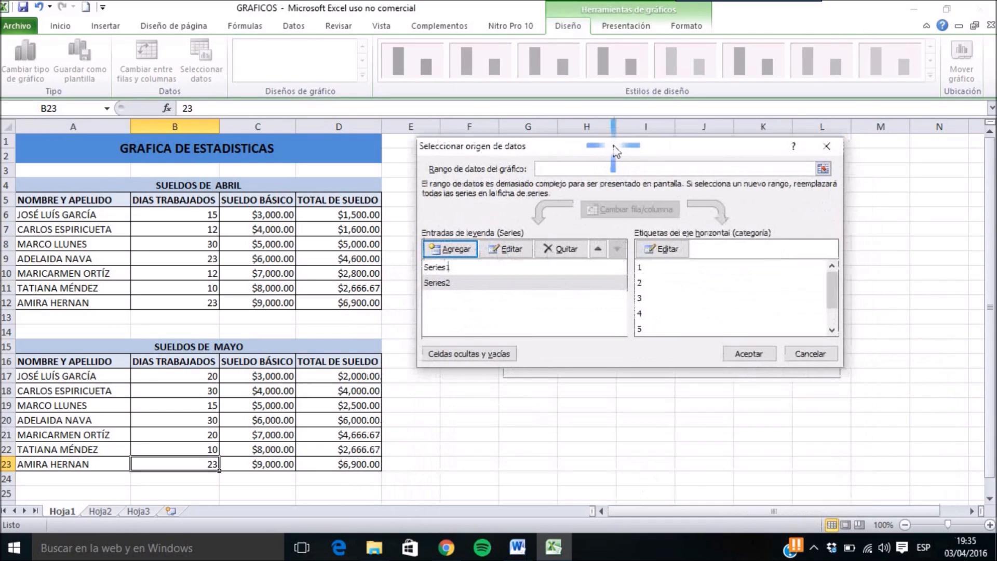
click(669, 249)
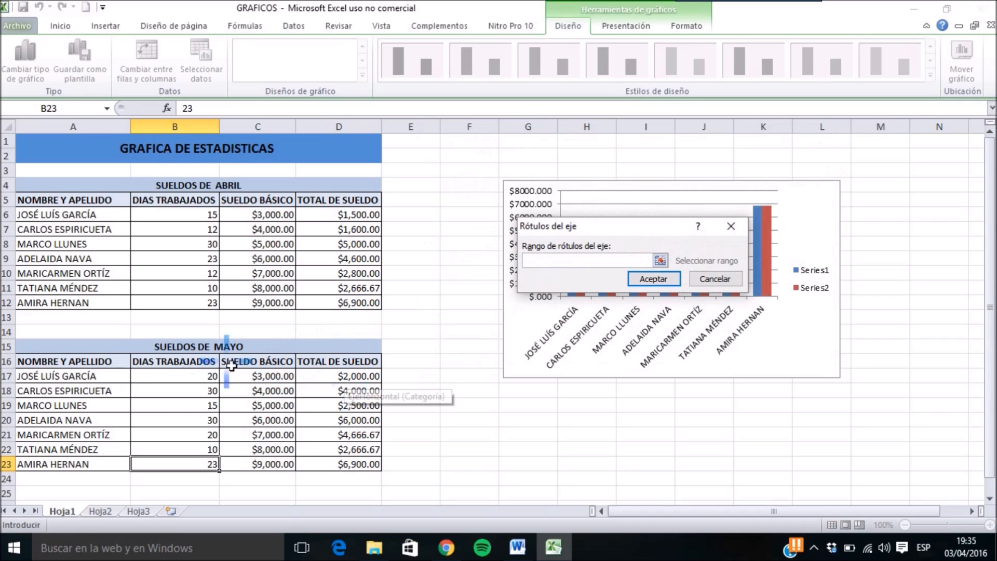
drag(100, 379, 93, 468)
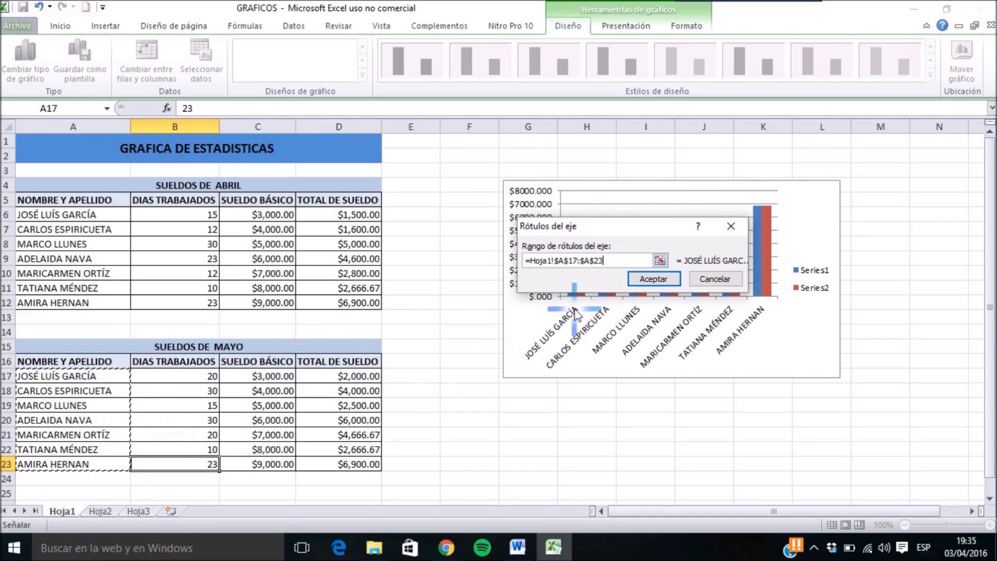
click(653, 280)
click(748, 354)
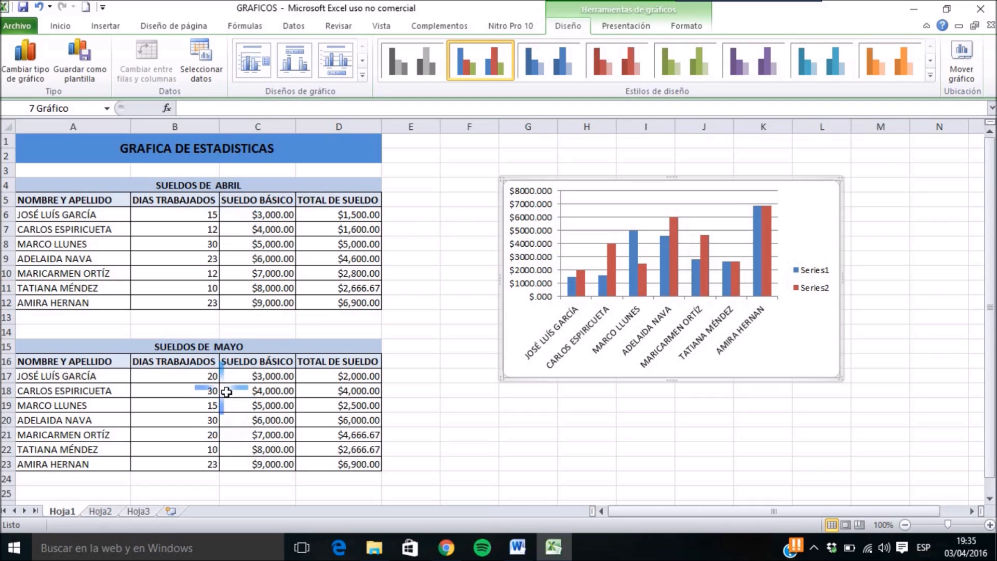
Move the chart slightly up and to the right, and name its first data series ABRIL.
drag(738, 185, 753, 171)
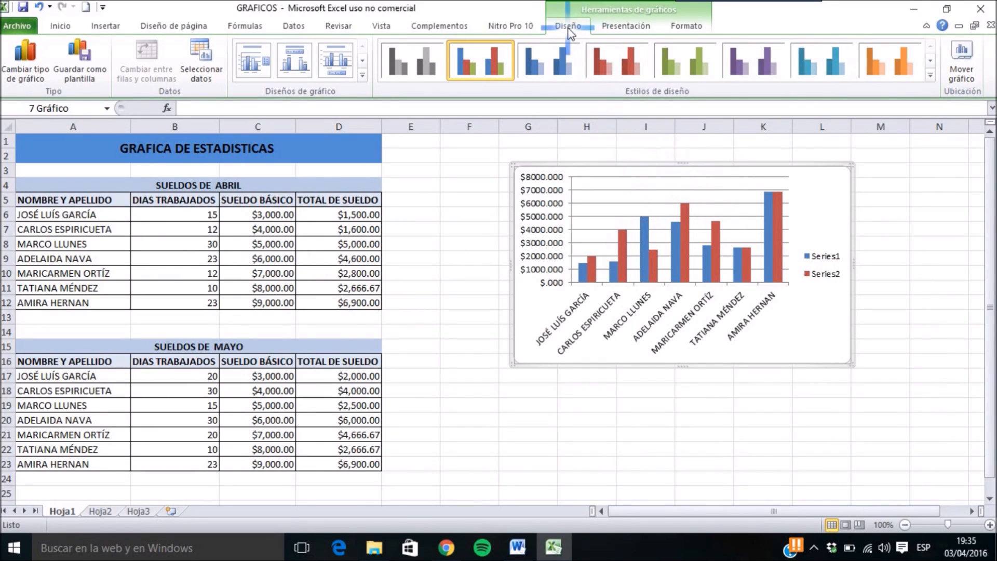
click(205, 59)
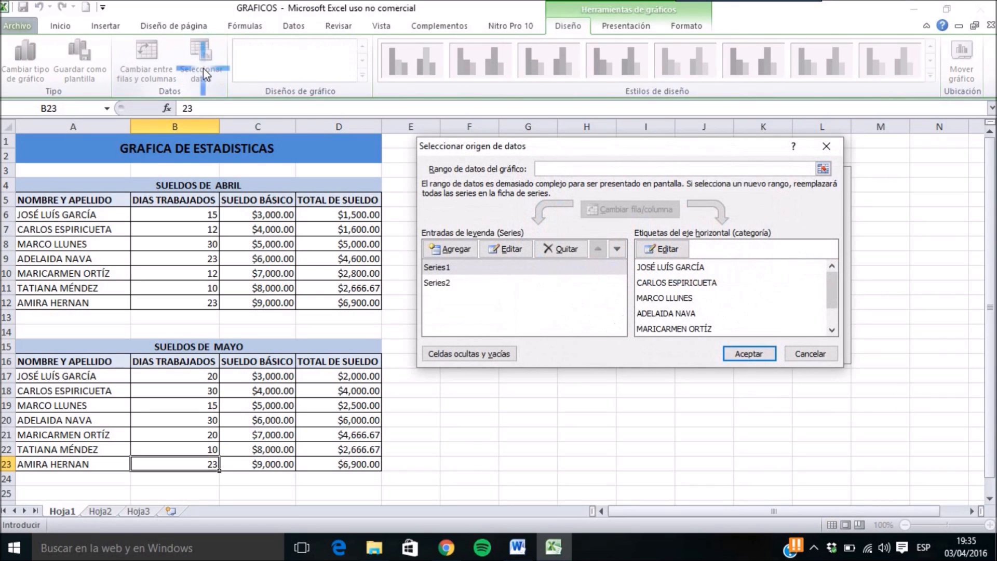
click(439, 267)
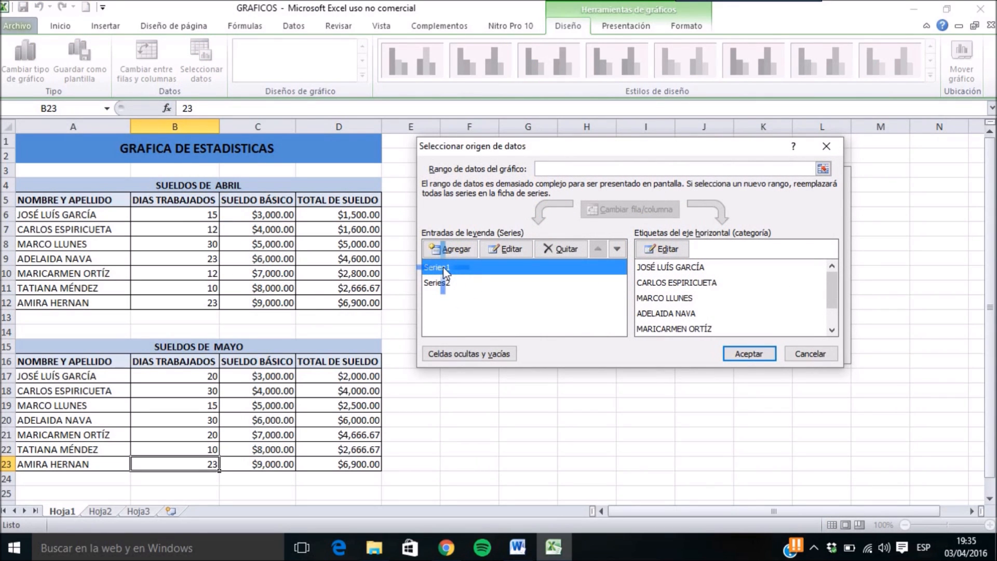
click(519, 251)
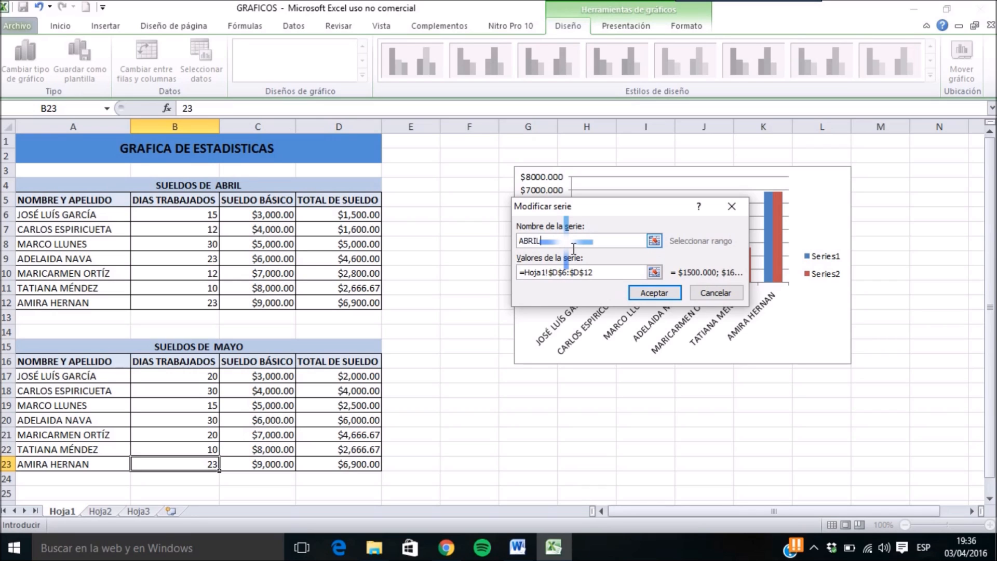
click(649, 292)
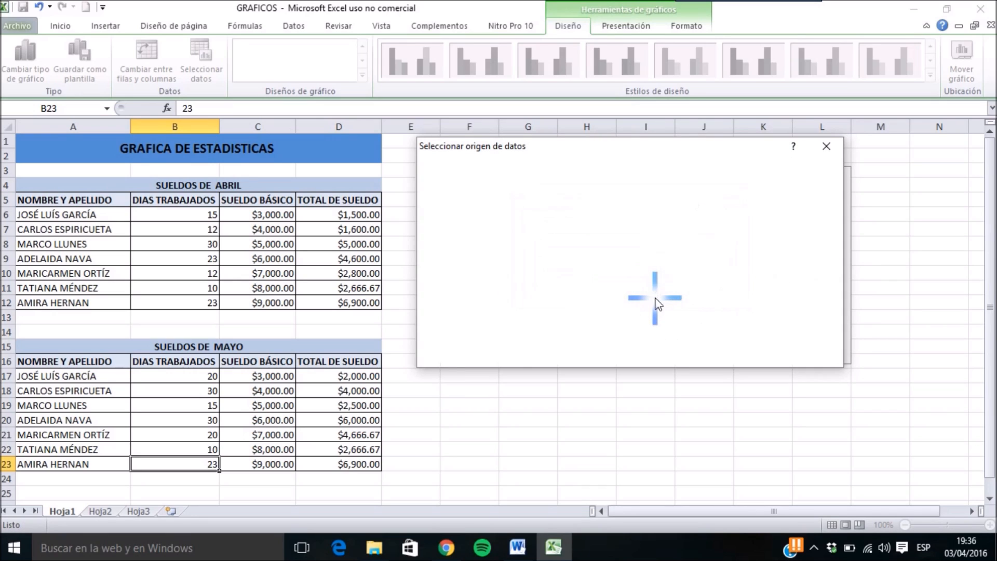
Name the chart's second data series MAYO and apply the data source changes.
click(449, 284)
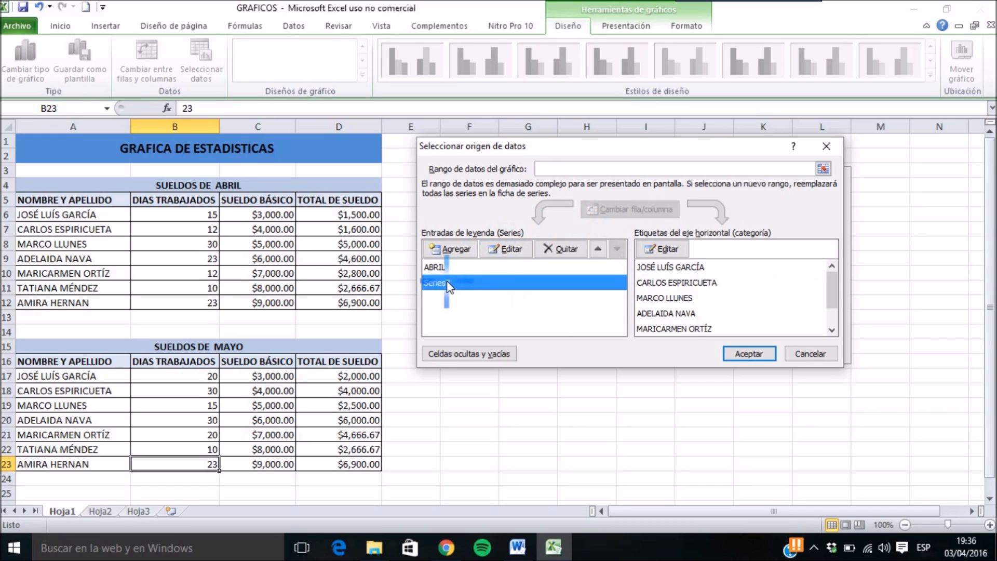
click(503, 250)
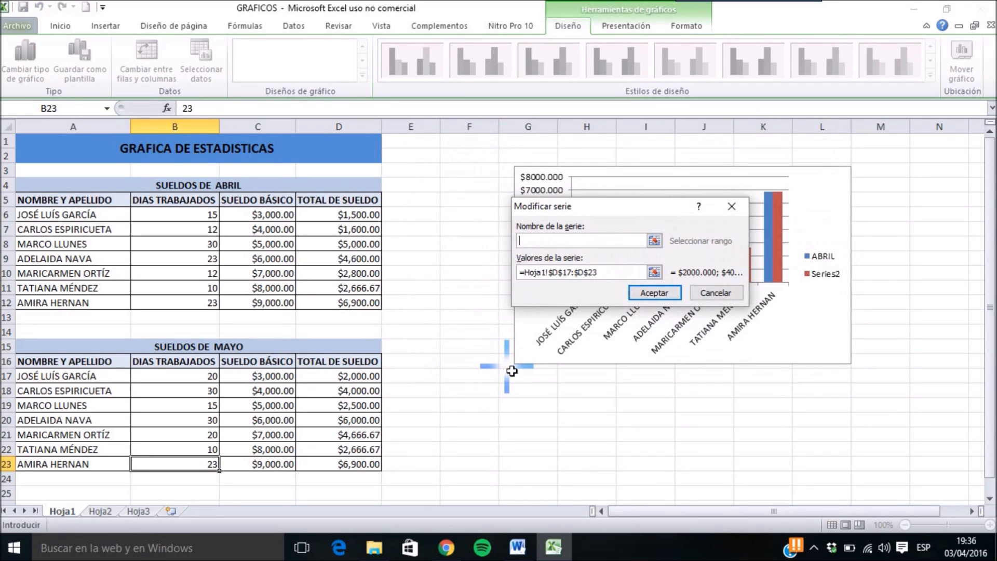
text(MAYO)
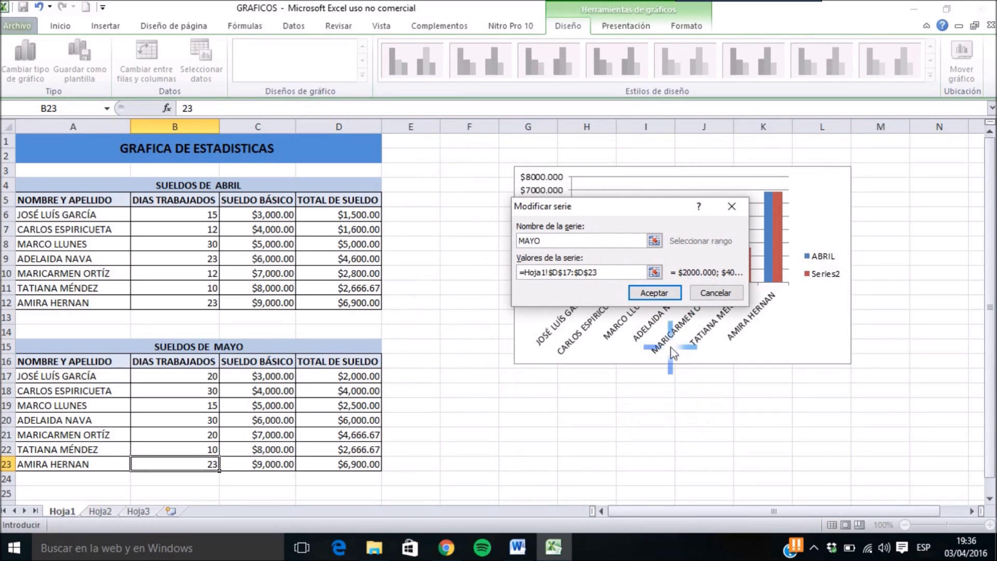
key(Return)
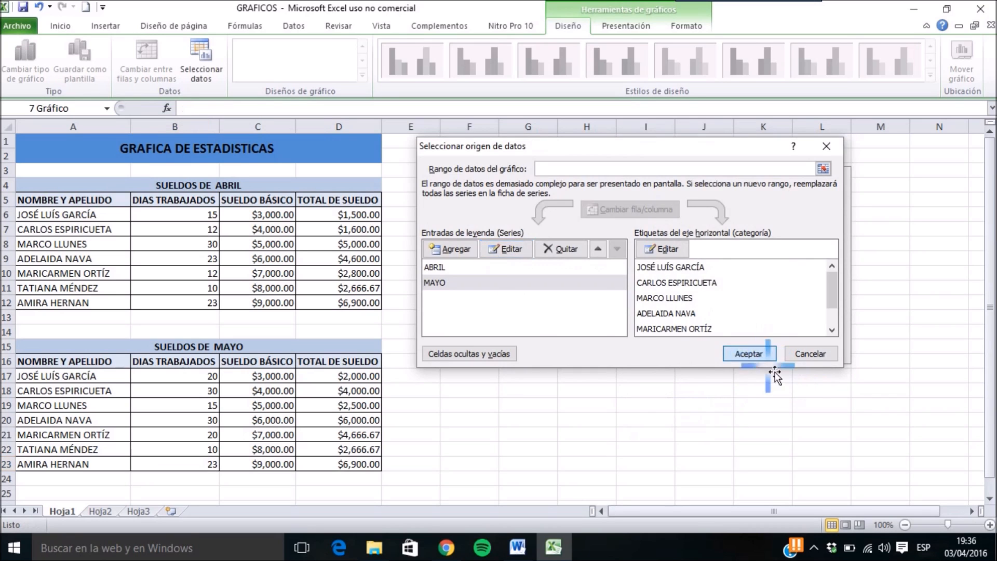
click(754, 354)
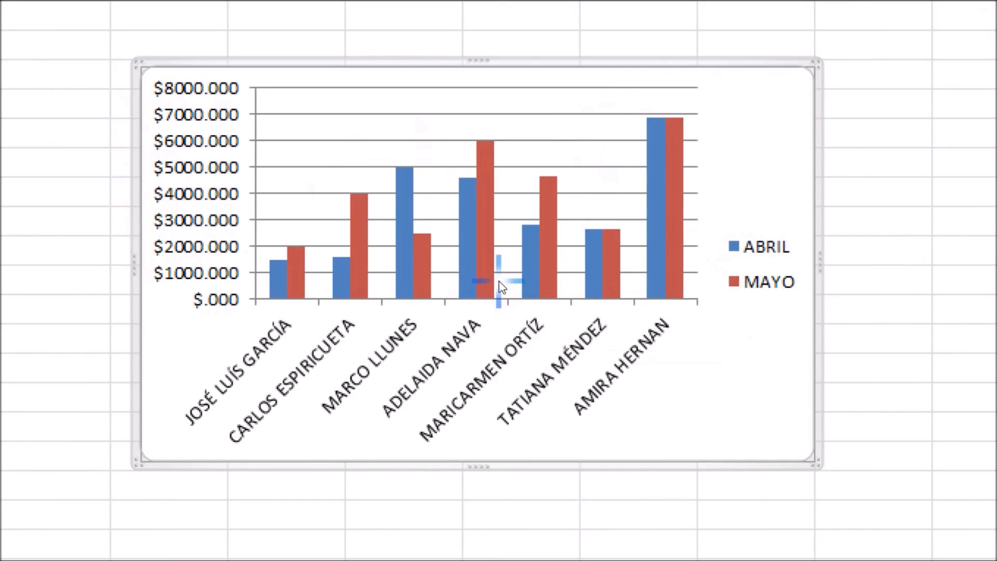
mouse_move(487, 288)
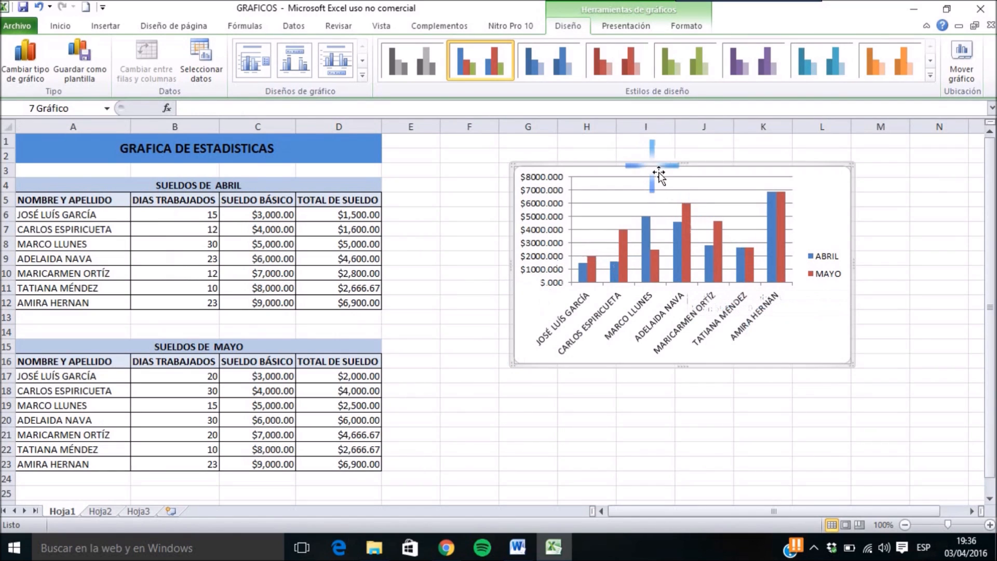
click(550, 194)
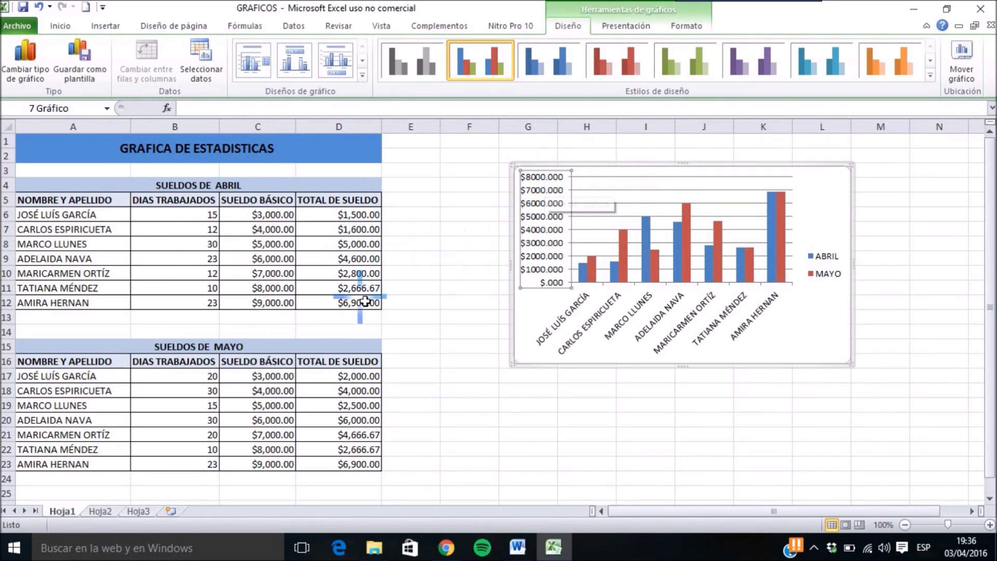
double_click(536, 247)
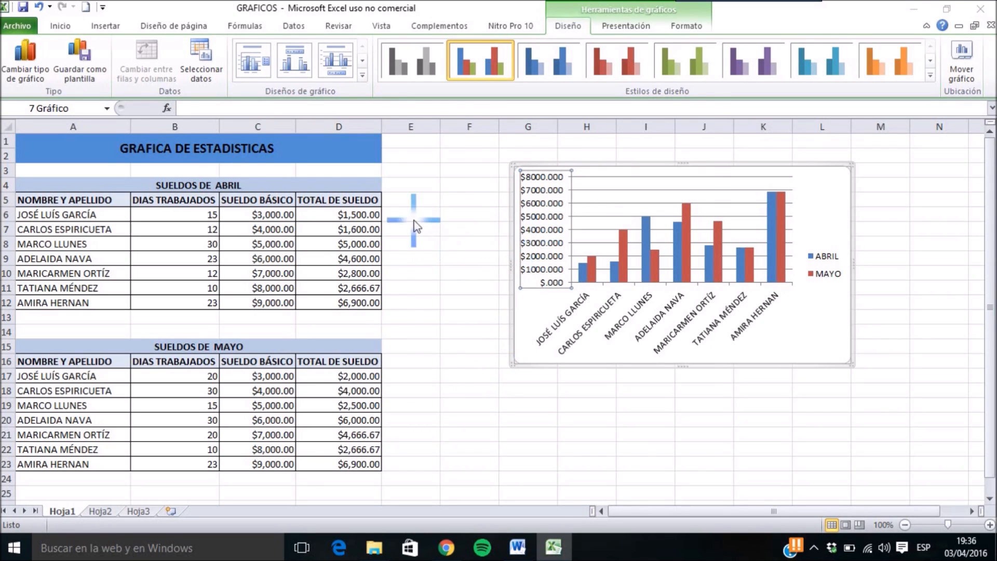
click(675, 448)
Set the currency format of the April total salaries in D6:D12 to 0 decimal places.
drag(334, 215, 334, 306)
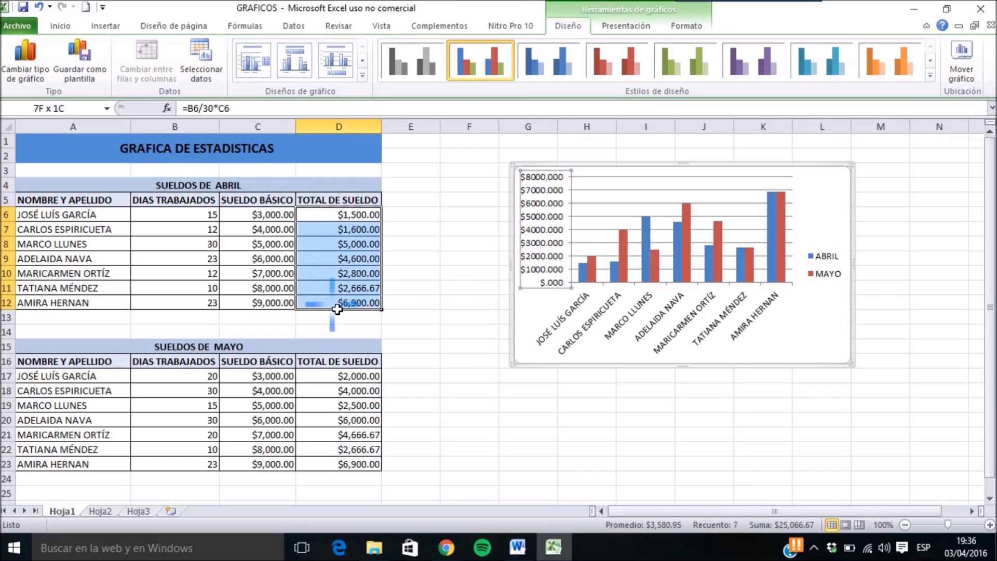
right_click(307, 222)
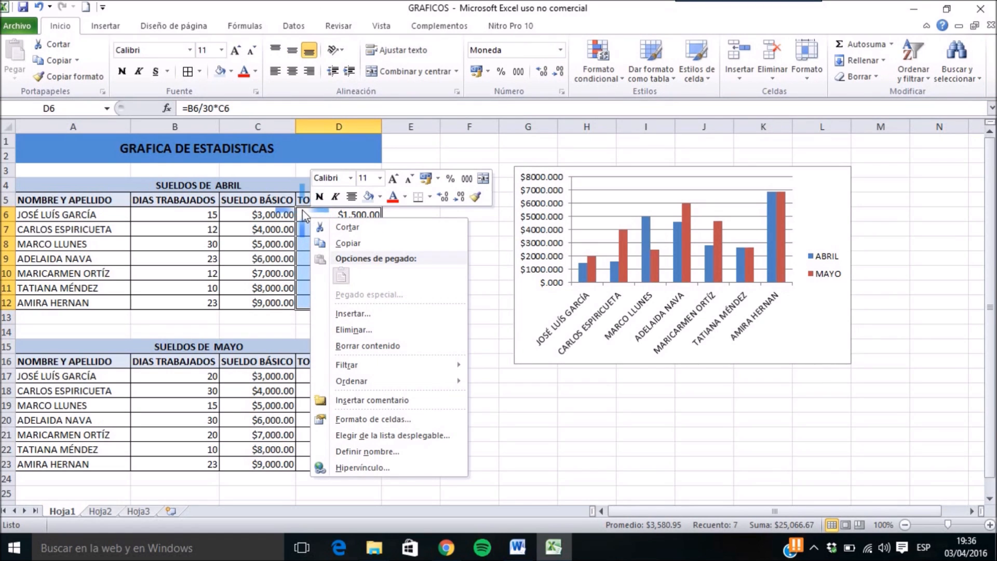
click(381, 419)
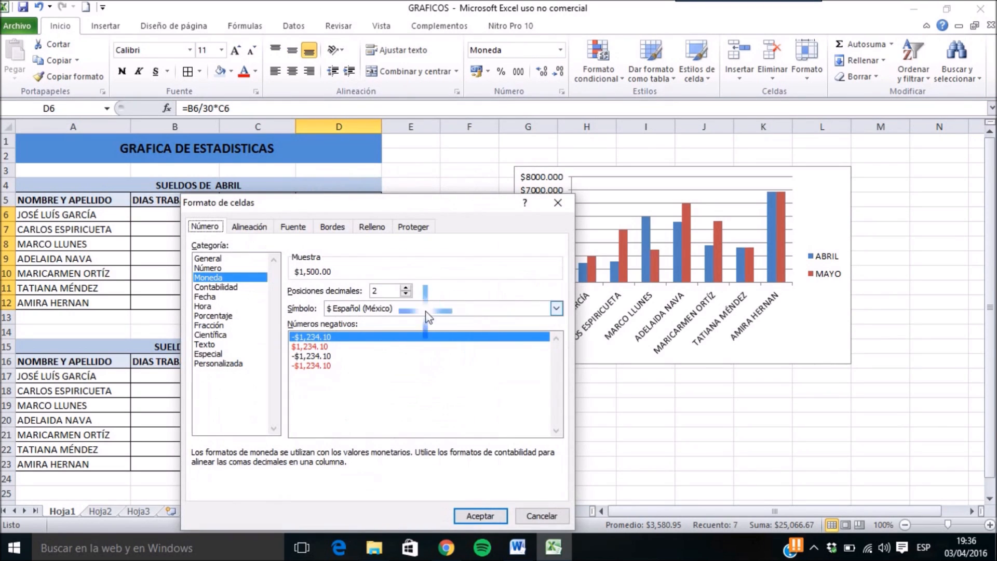
click(405, 294)
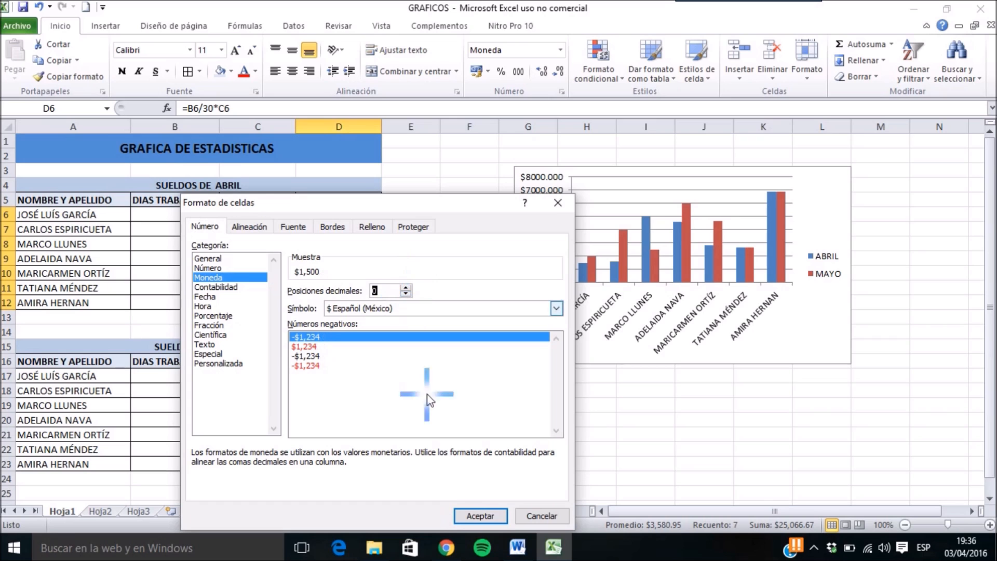
click(479, 517)
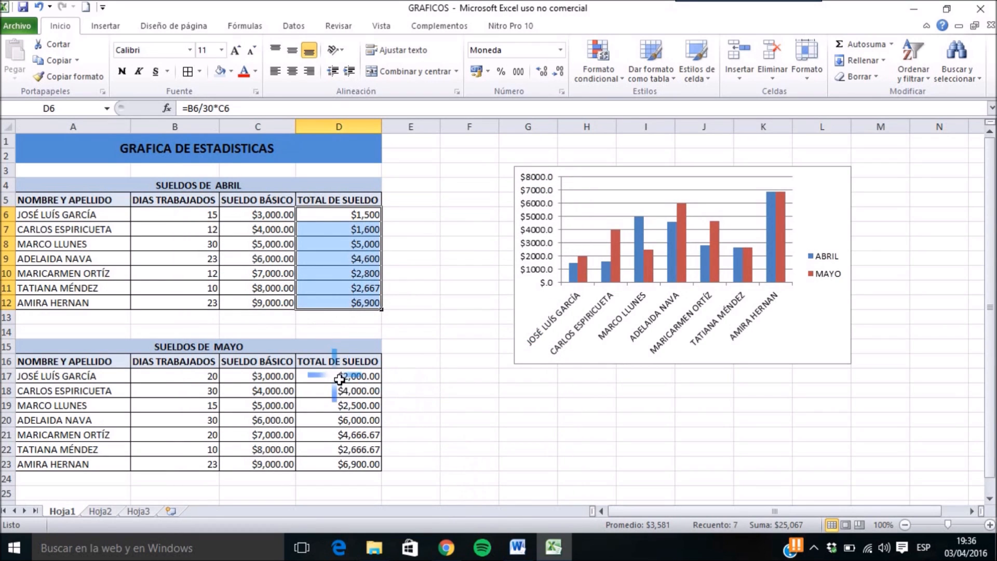
Set the currency format of the May total salaries in D17:D23 to 0 decimal places.
drag(345, 378, 342, 462)
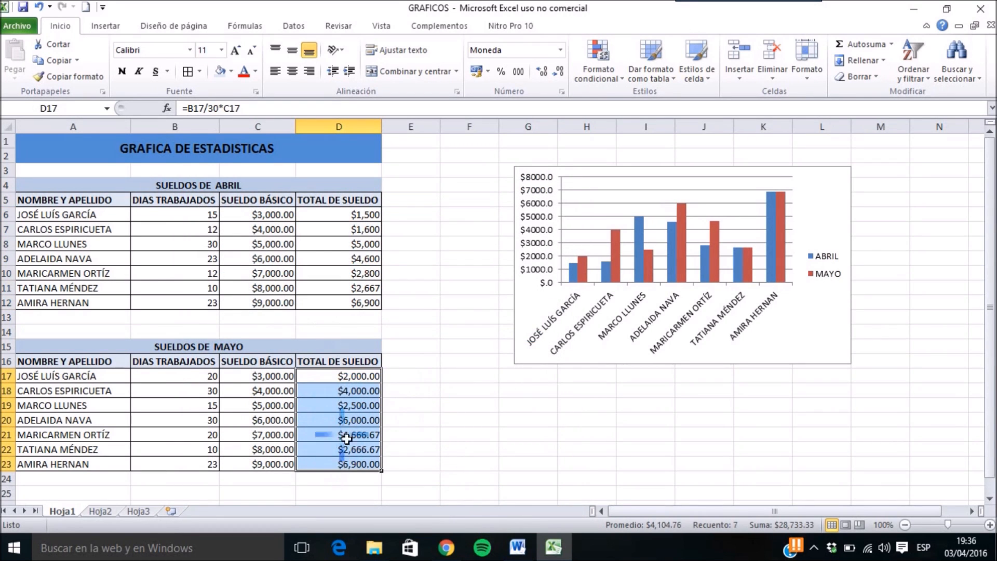
right_click(356, 384)
click(412, 323)
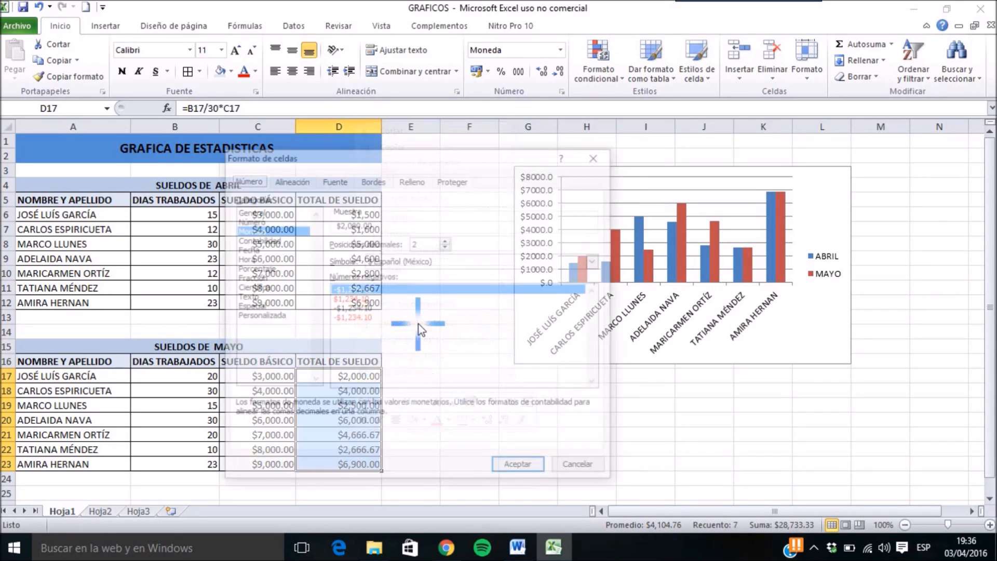
click(447, 246)
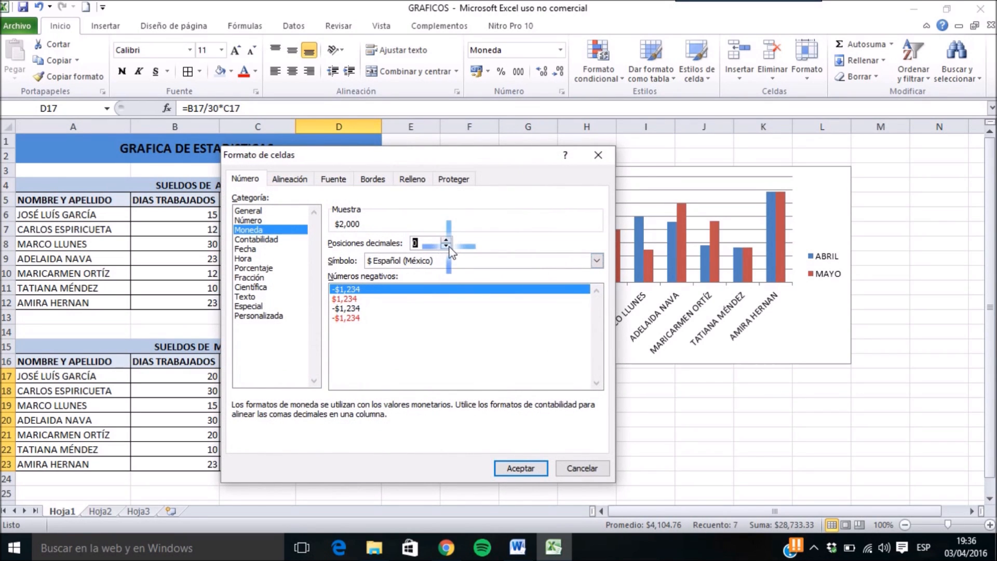
click(516, 468)
click(521, 405)
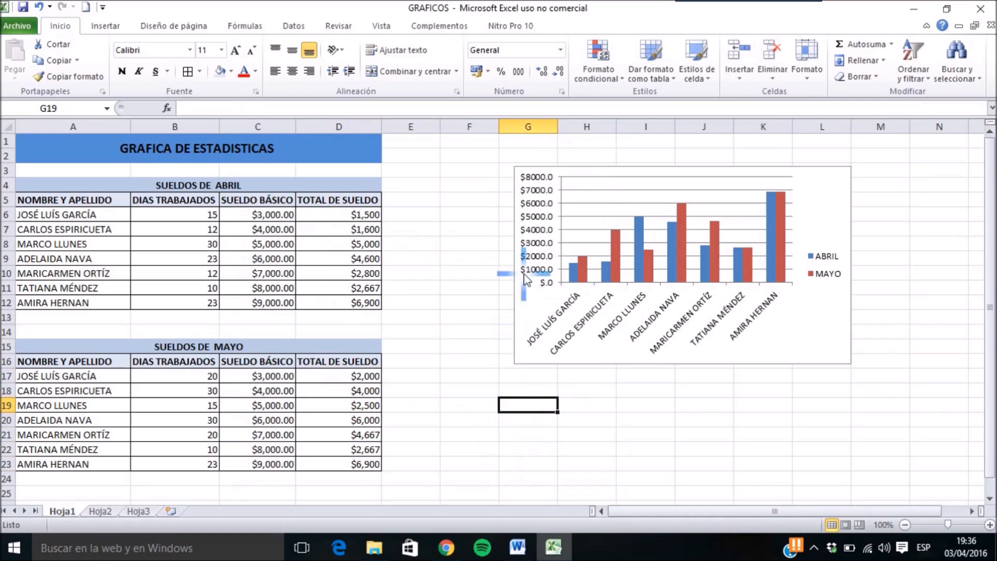
click(326, 276)
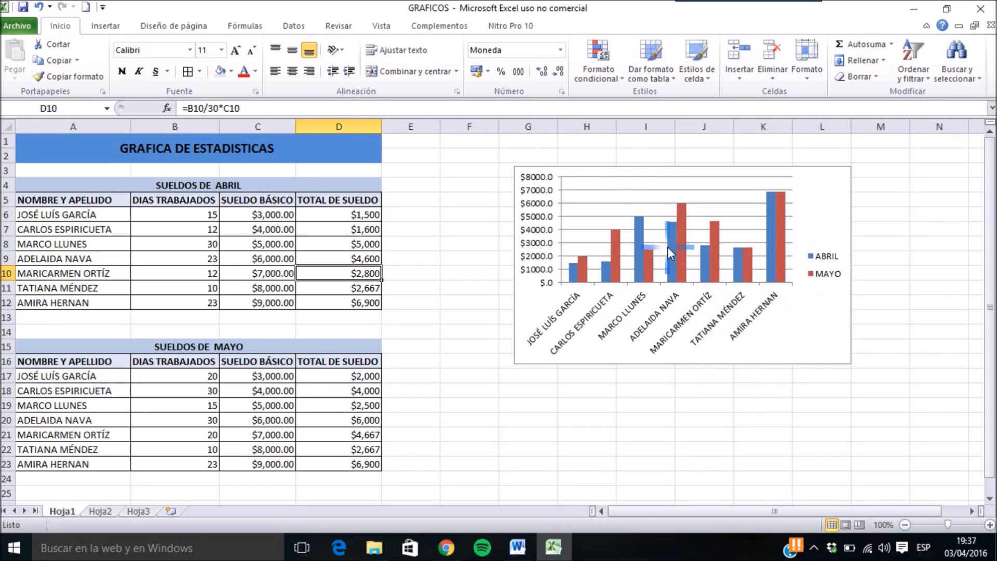
click(572, 277)
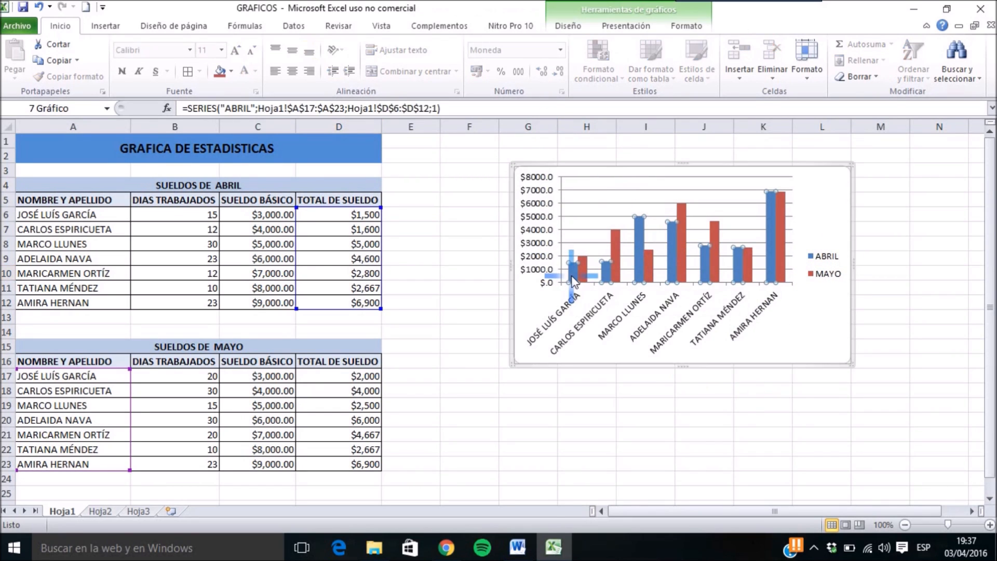
double_click(573, 277)
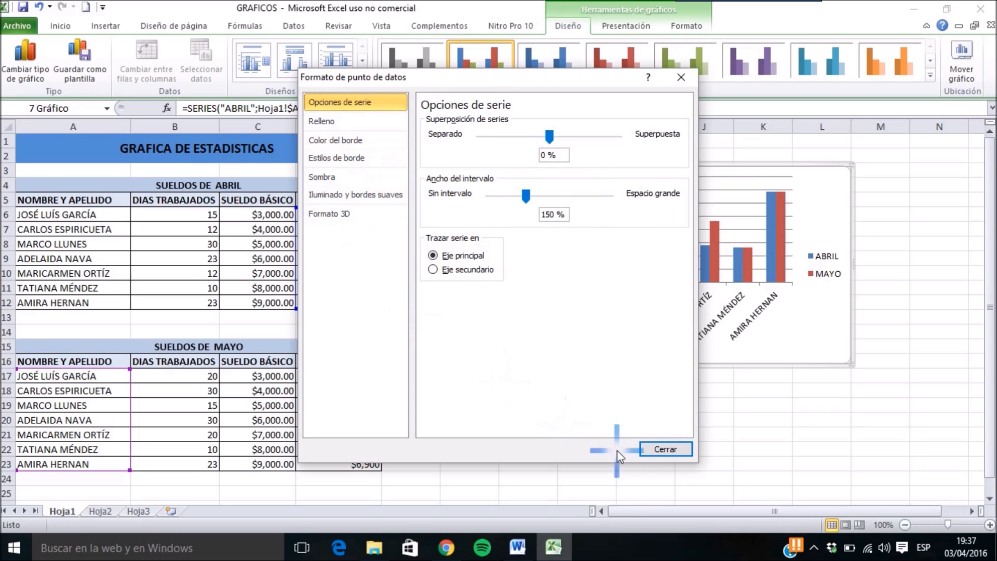
click(663, 449)
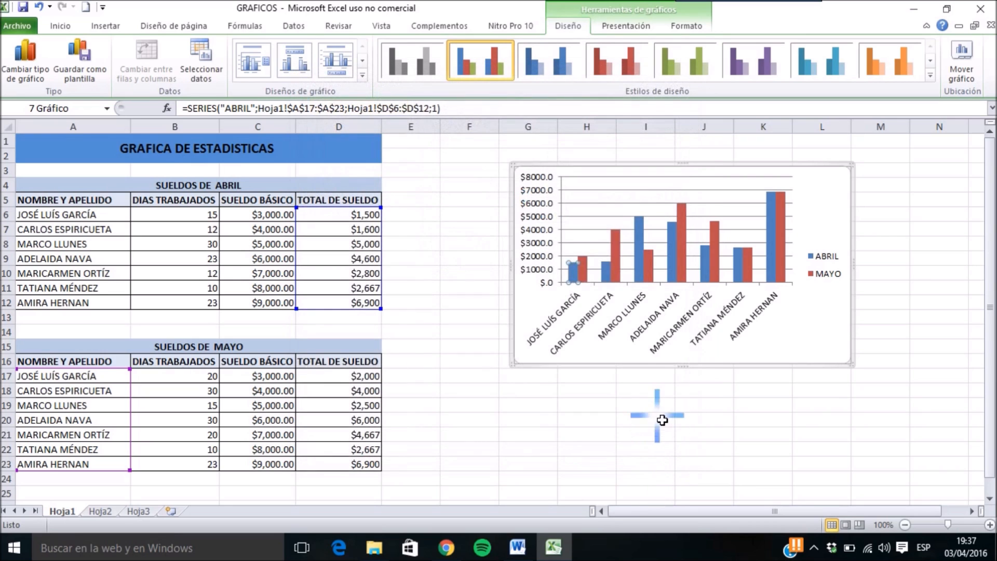
Try adding a data label to the first employee's April column only, and undo it.
right_click(571, 272)
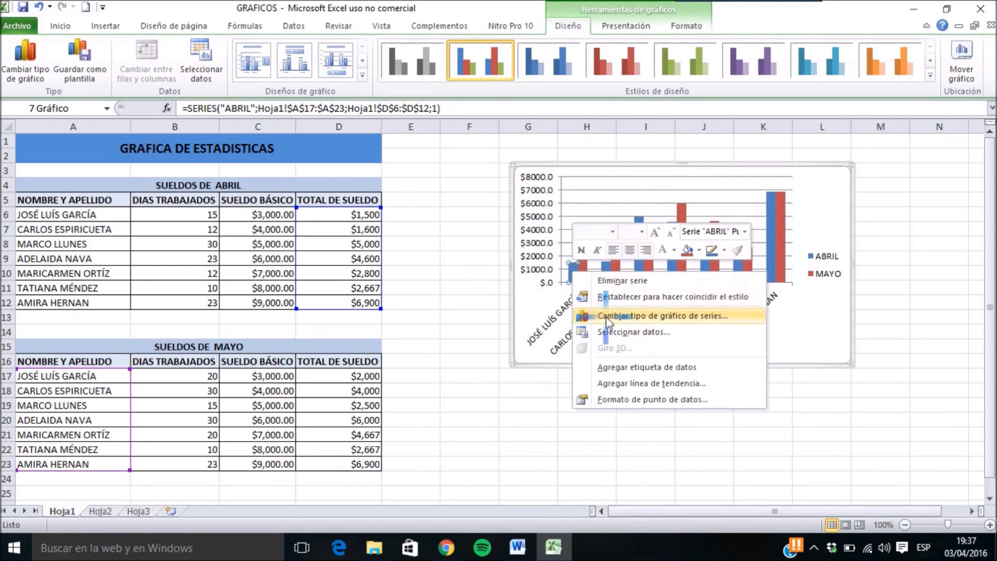
click(646, 368)
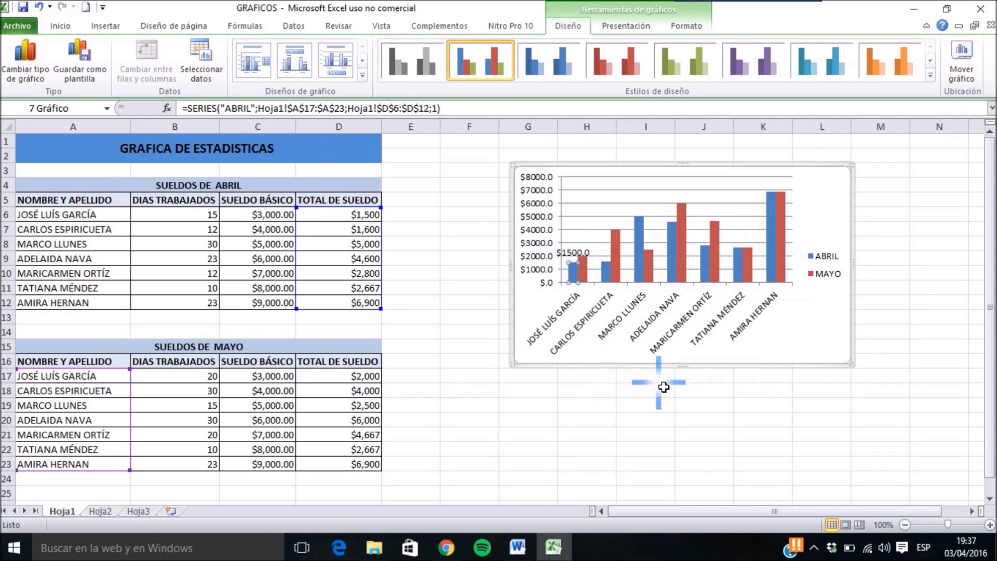
click(650, 395)
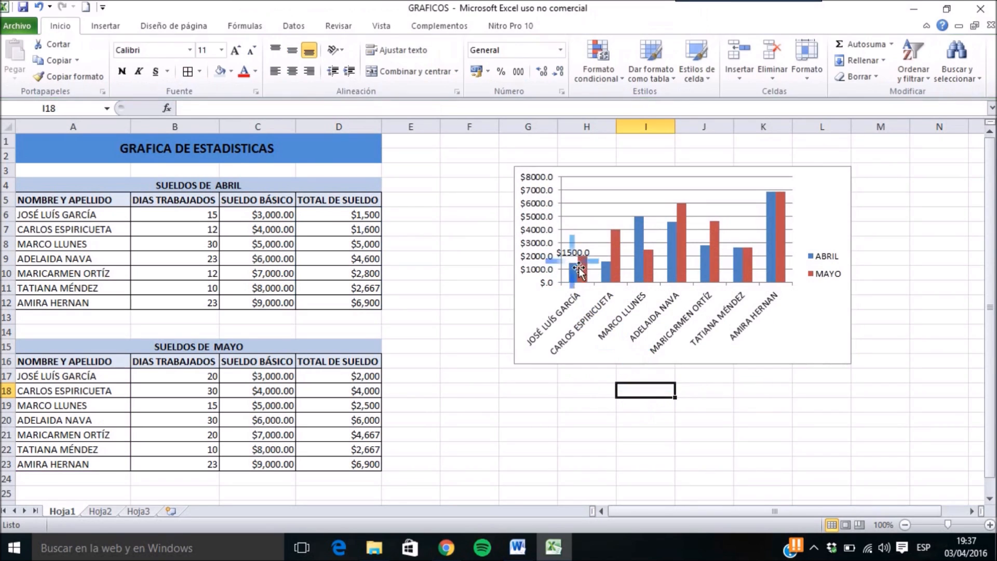
click(597, 287)
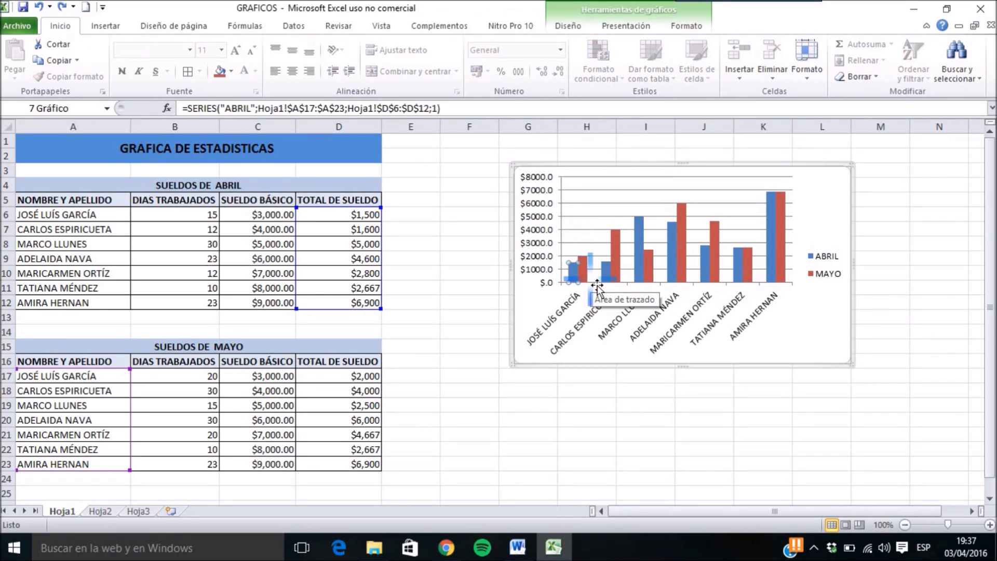
Apply the chart layout that has a chart title, a vertical axis title and a data table with legend keys below the columns.
click(629, 167)
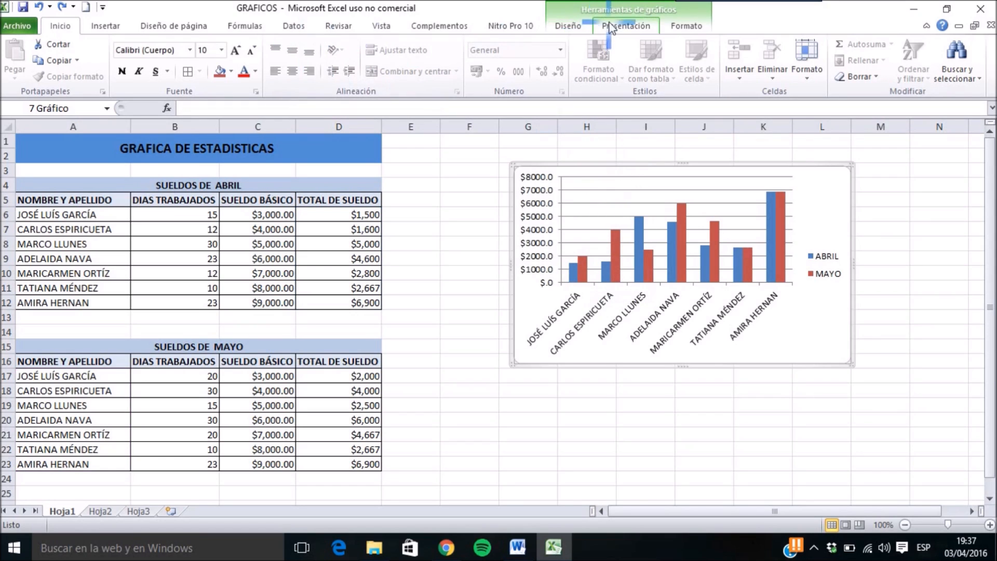
click(568, 26)
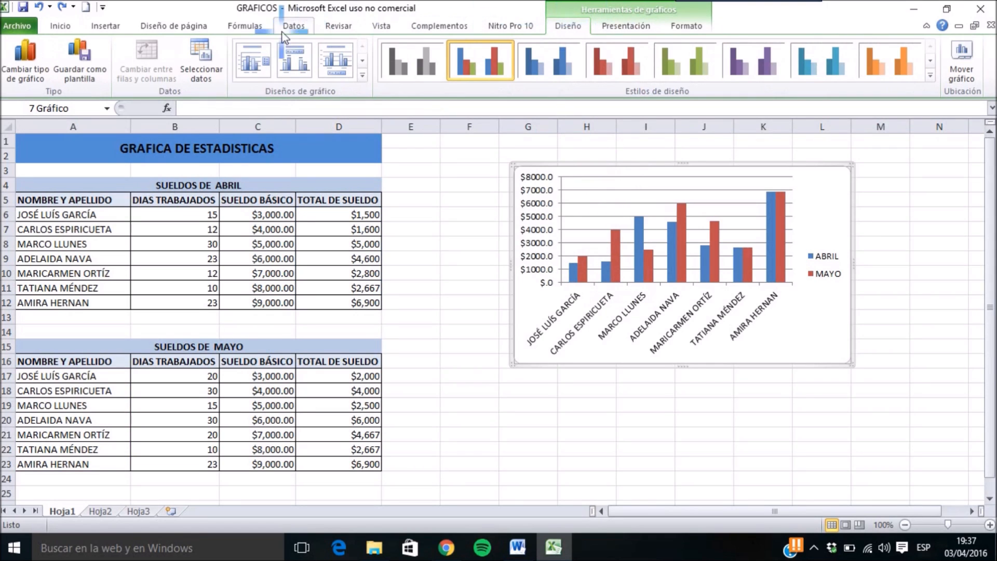
click(363, 76)
click(301, 100)
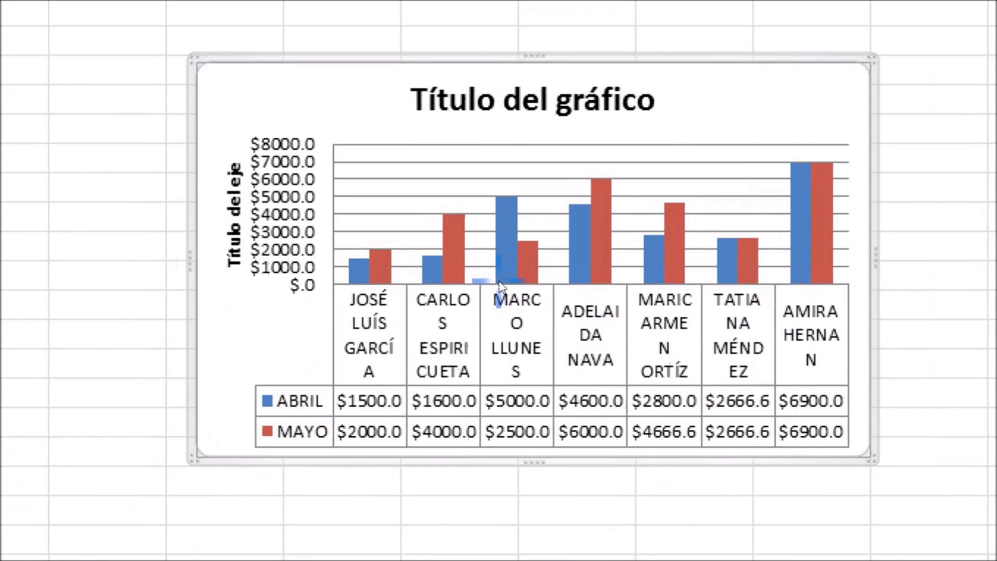
mouse_move(486, 294)
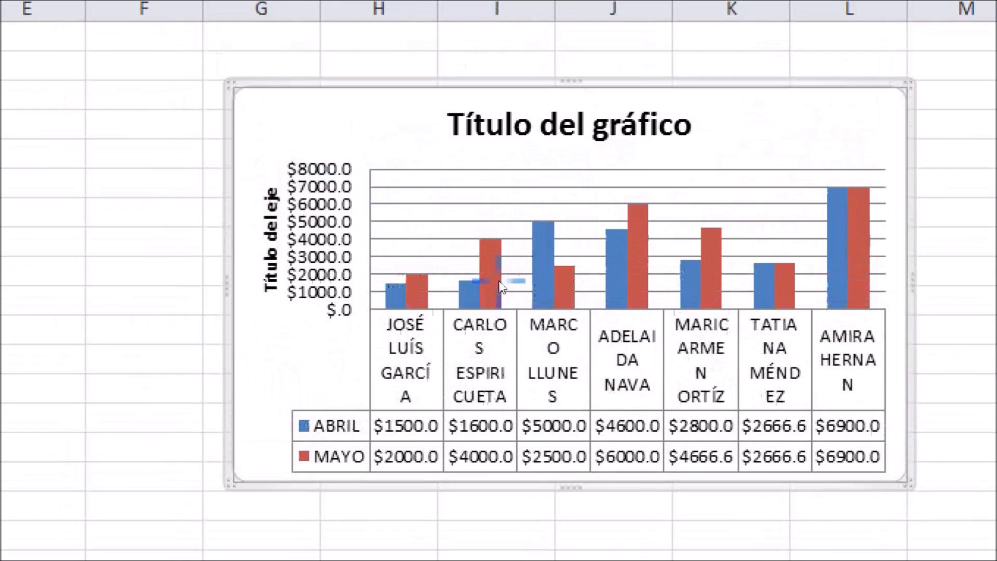
mouse_move(464, 266)
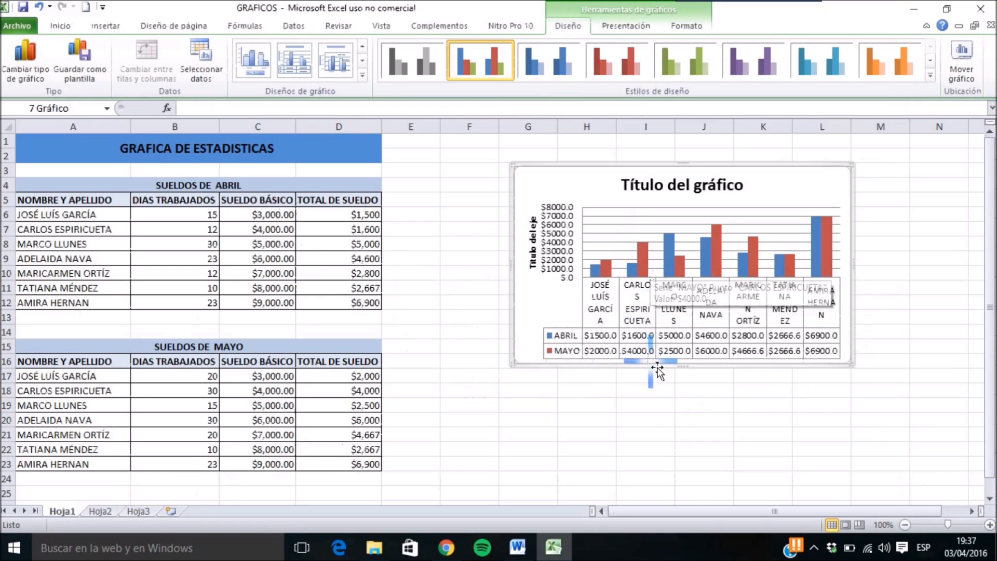
Move the chart closer to the salary tables, with its upper-left corner in column F near row 2.
click(670, 405)
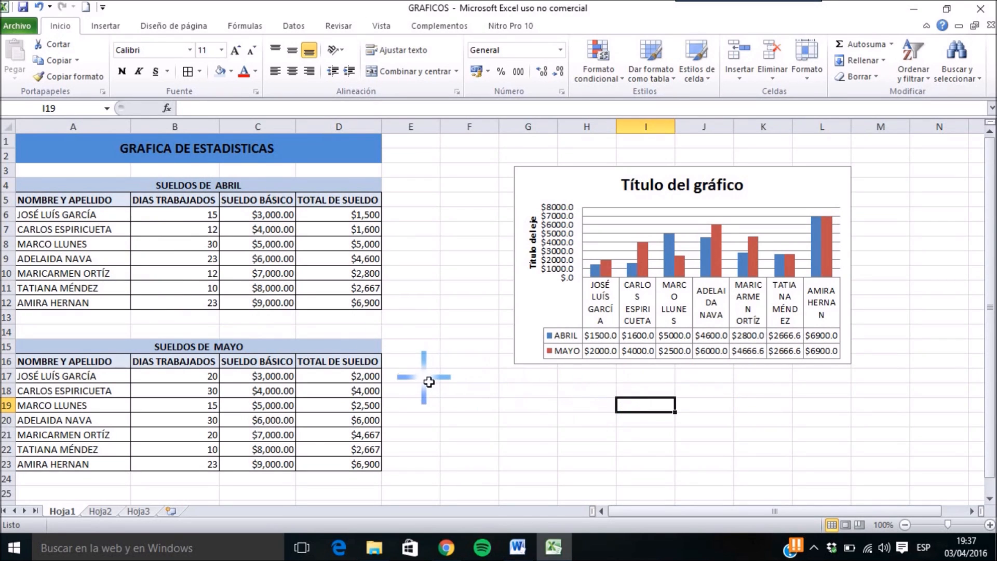
drag(639, 197, 566, 144)
mouse_move(610, 239)
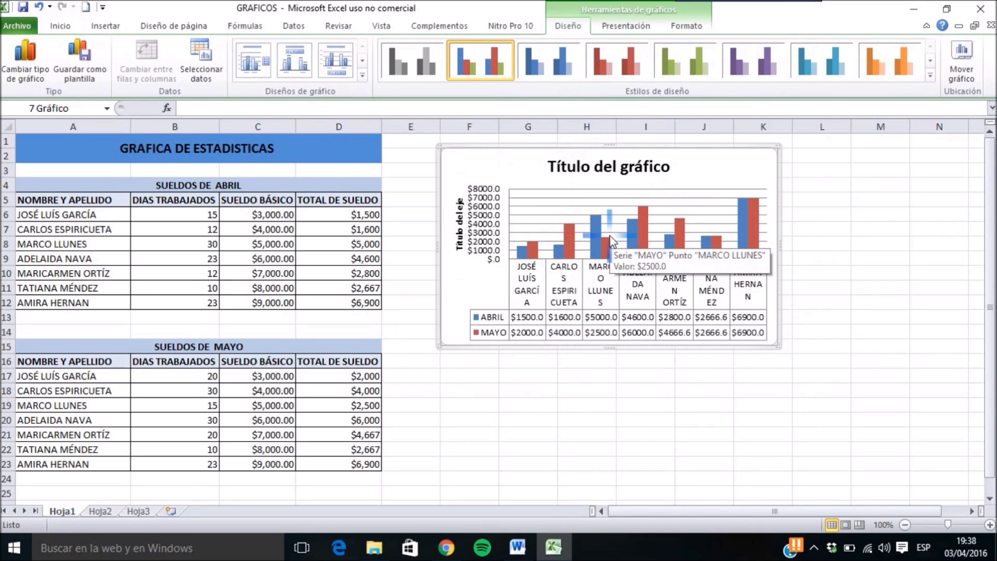
click(569, 251)
click(584, 151)
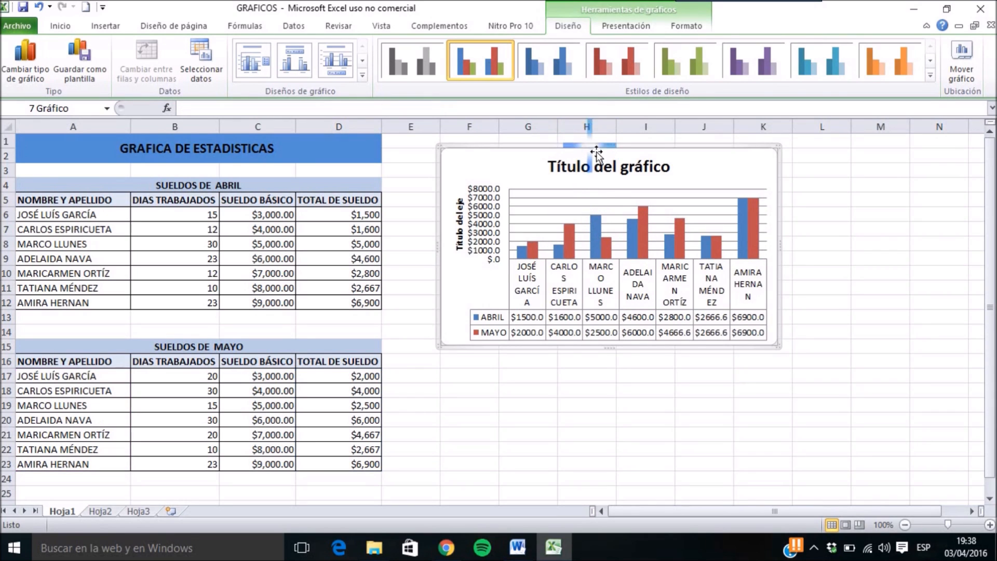
Try the chart as a line chart with markers.
click(39, 83)
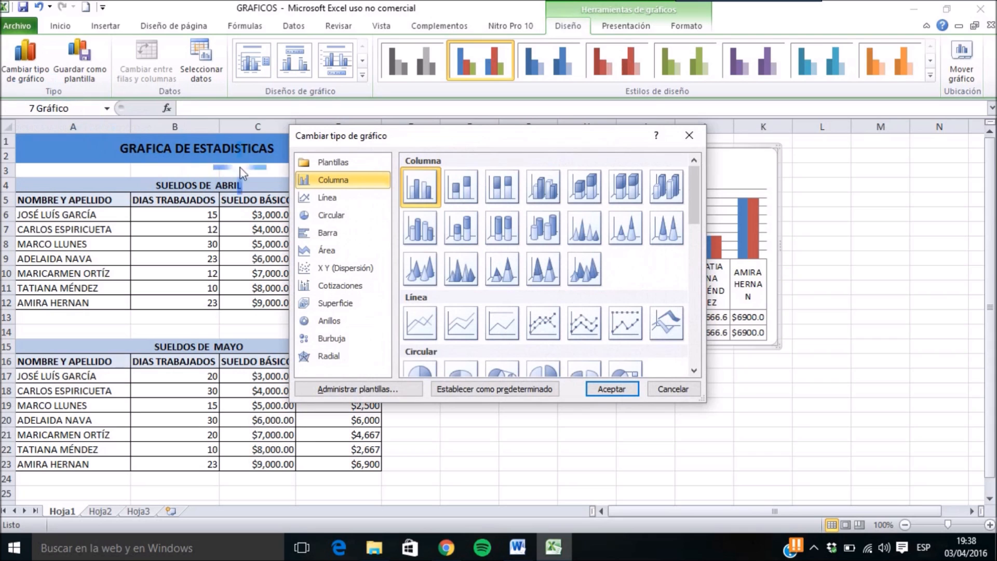
click(332, 197)
click(560, 326)
click(611, 389)
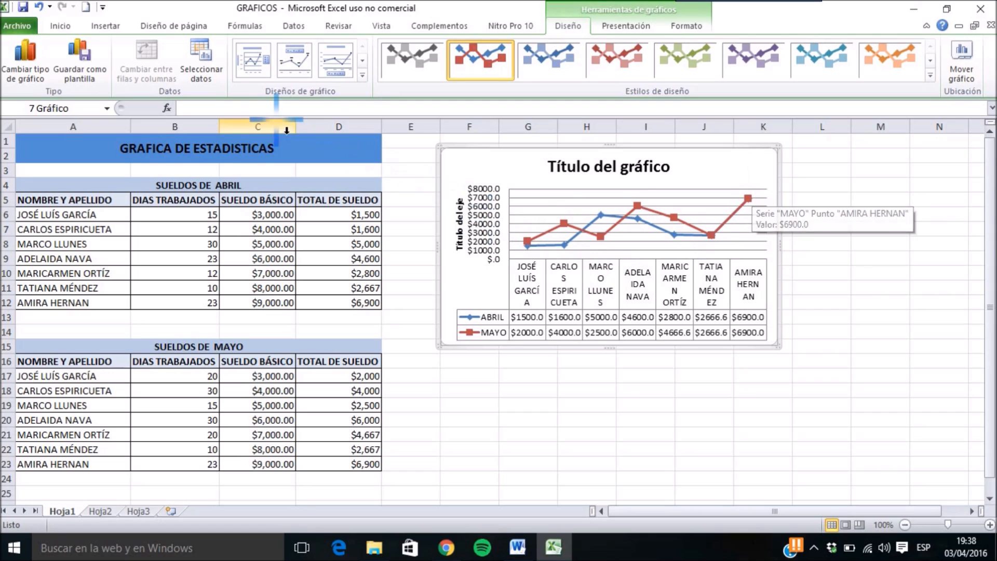
Try the chart as a stacked area chart, and select the April and May areas in turn.
click(40, 62)
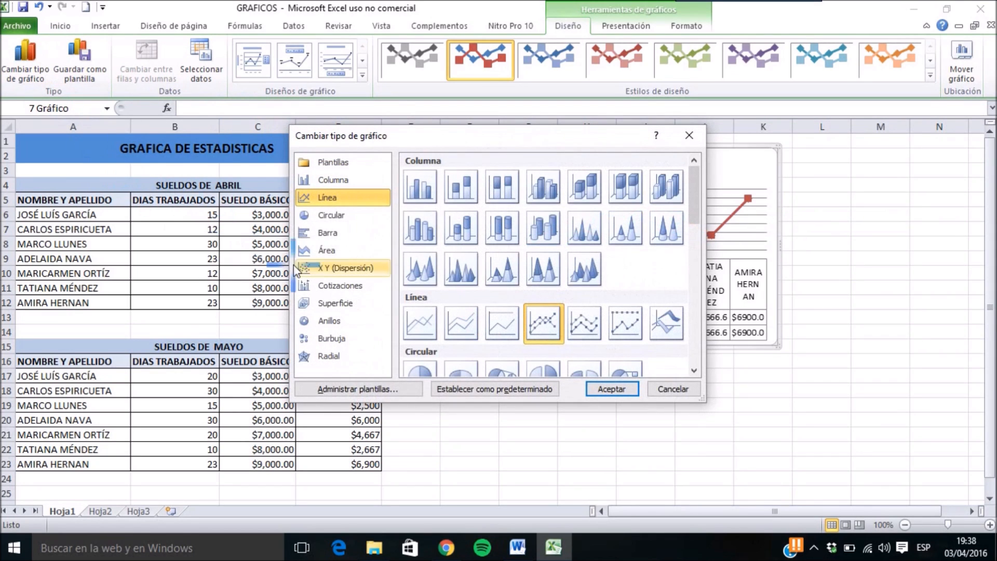
click(333, 216)
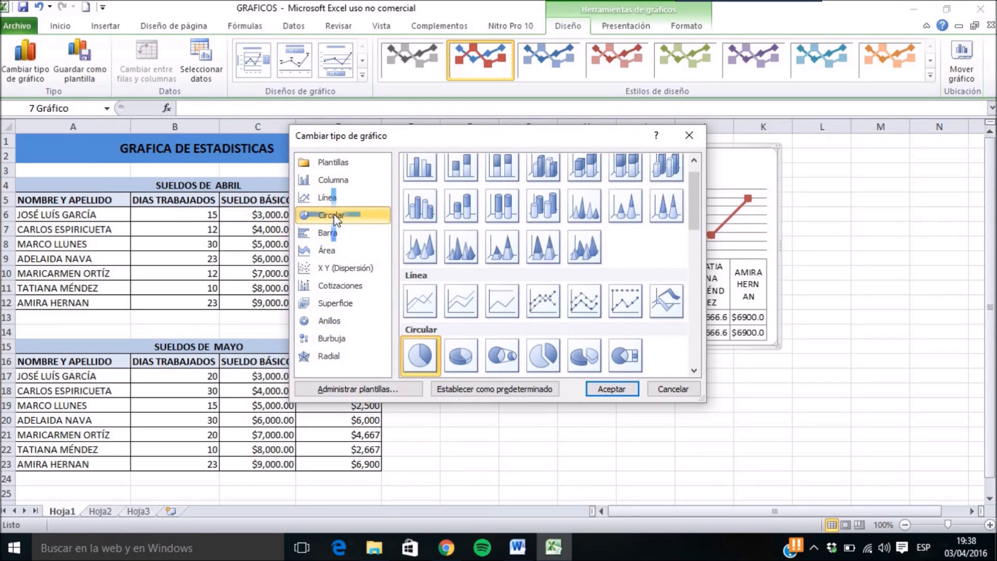
click(332, 231)
click(327, 252)
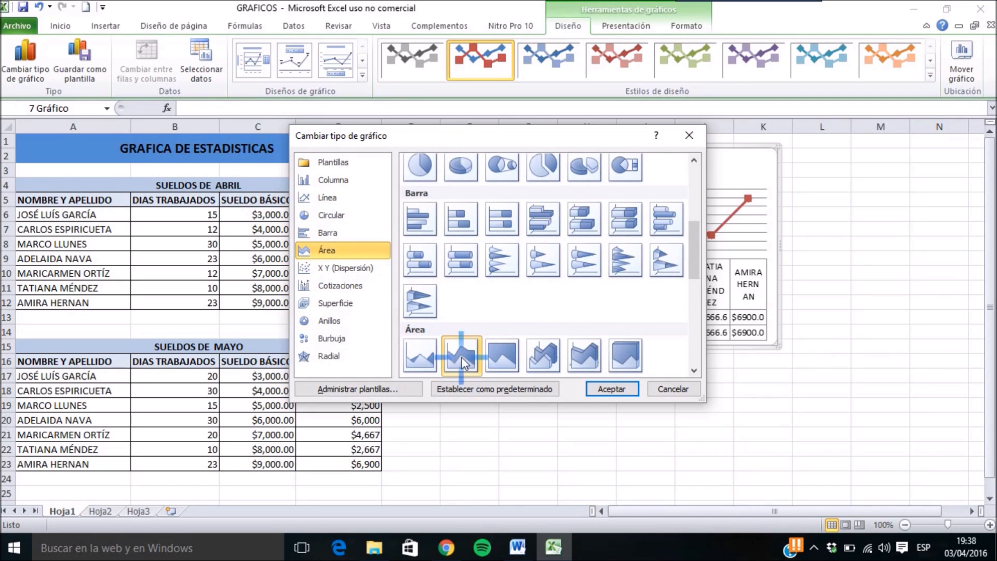
click(616, 391)
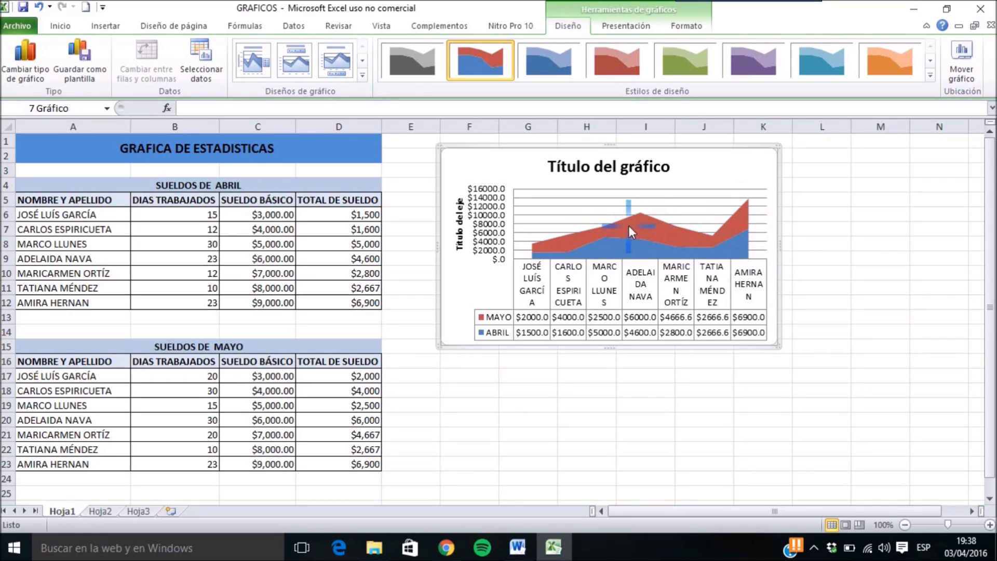
click(618, 254)
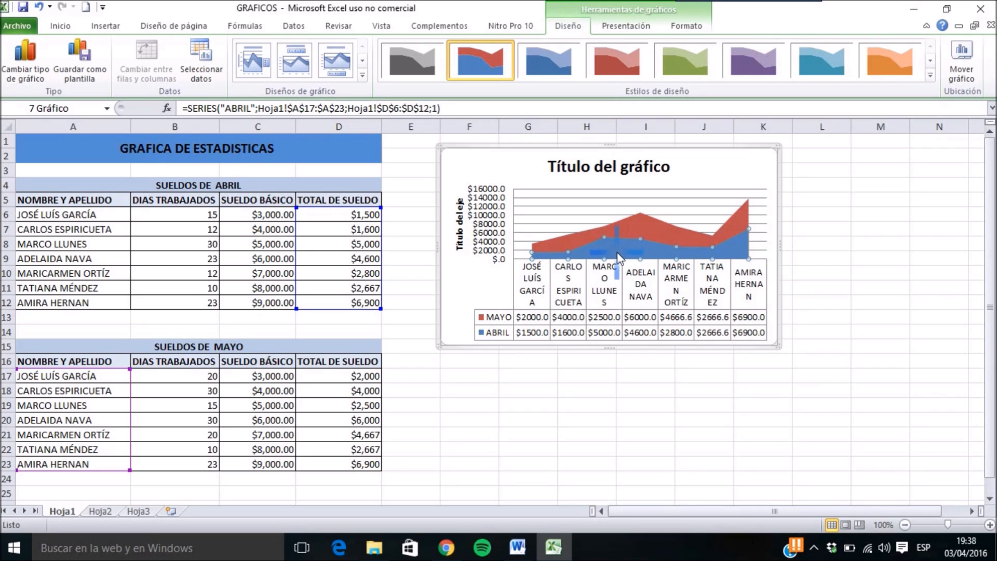
click(637, 226)
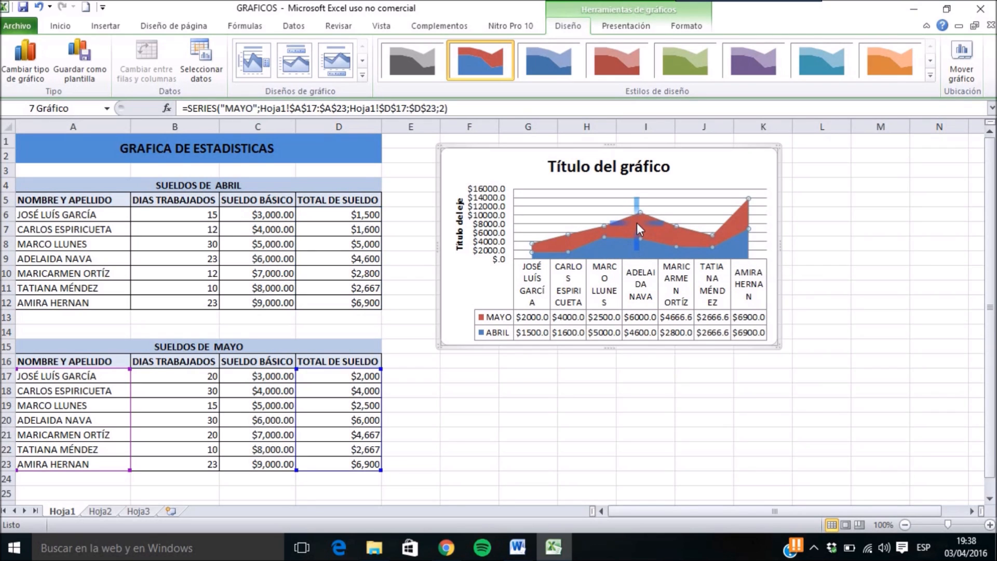
click(692, 196)
Try the chart as a doughnut with the layout that puts the legend above the rings and shows percentages.
click(18, 61)
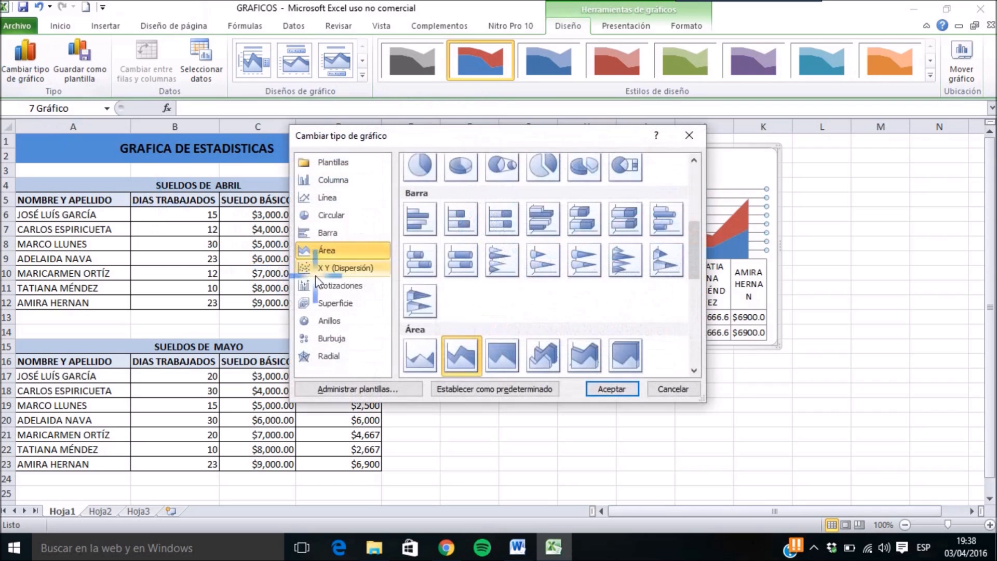
click(334, 272)
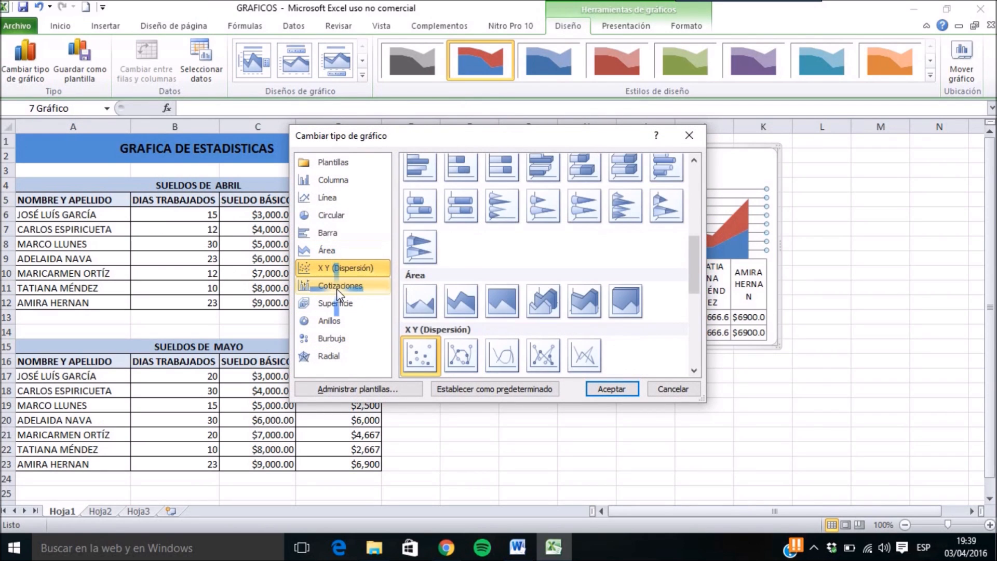
click(337, 288)
click(335, 304)
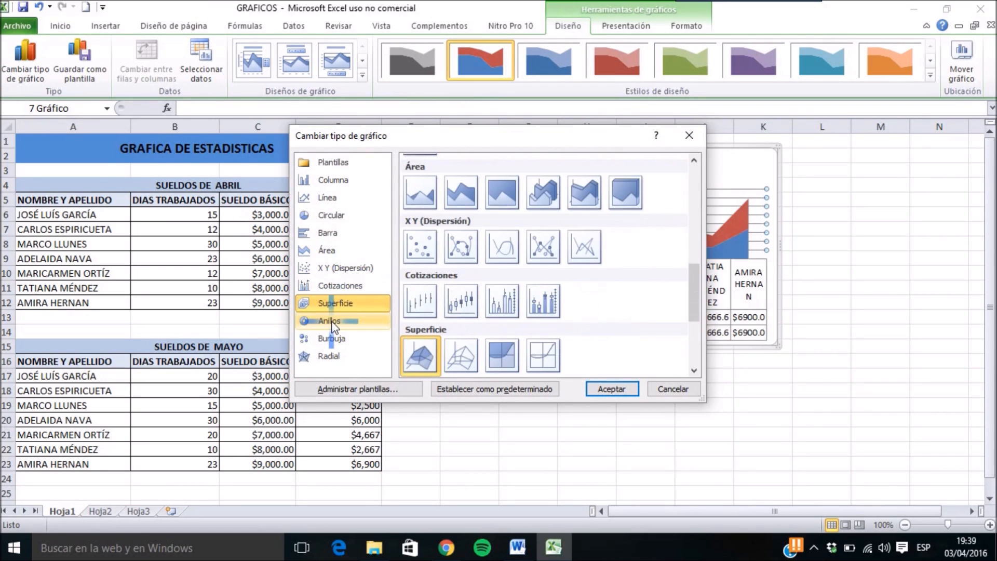
click(333, 322)
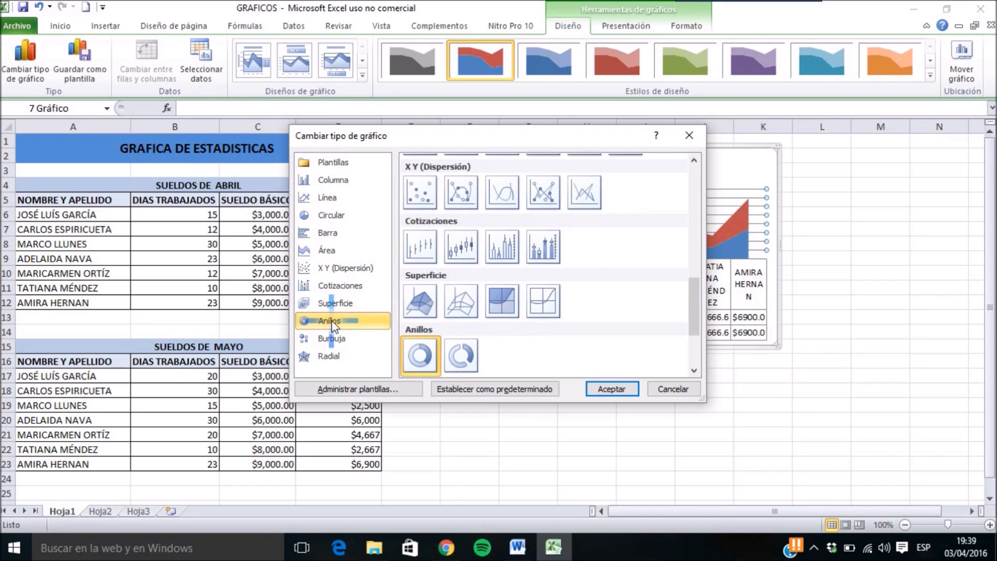
click(617, 390)
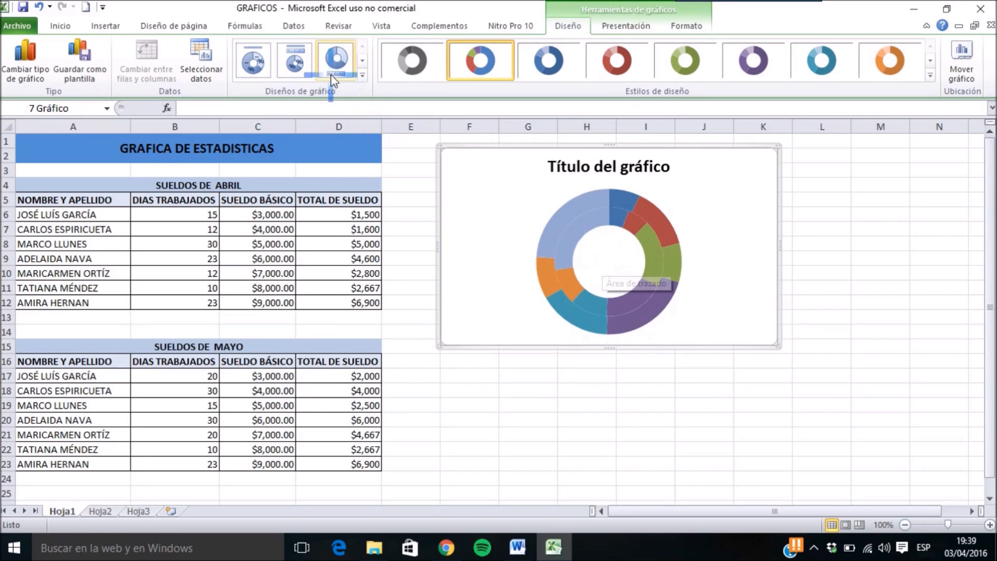
click(294, 62)
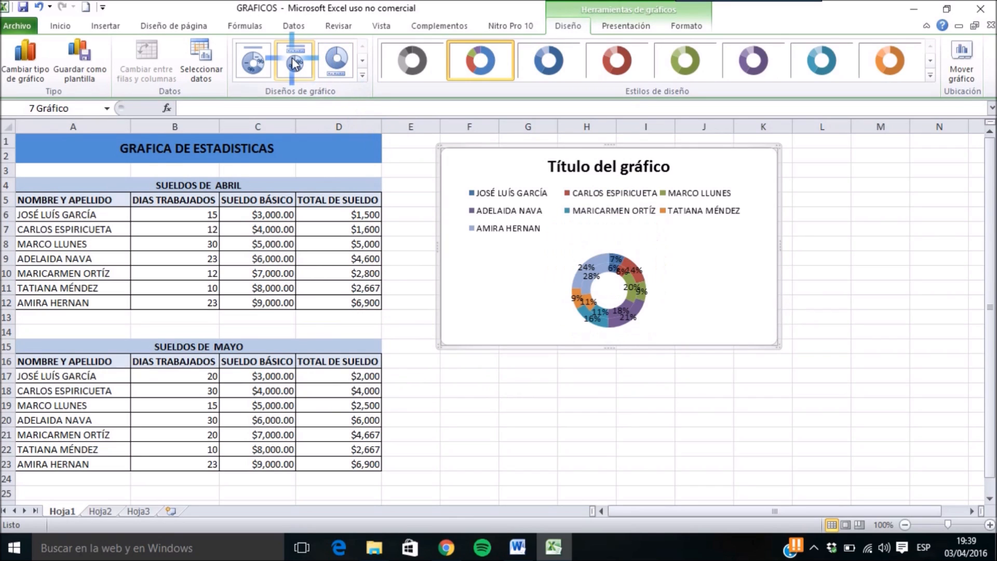
click(362, 75)
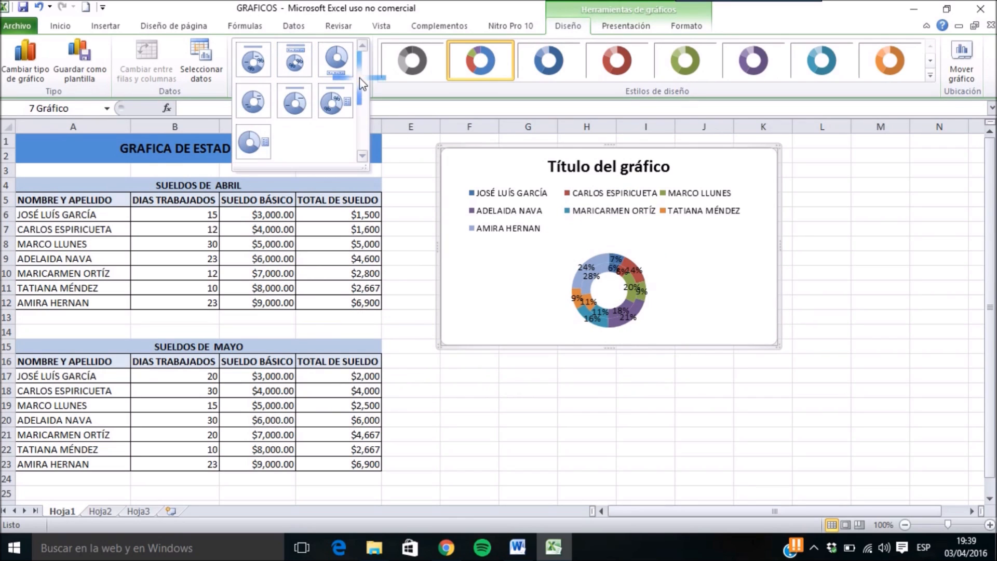
Try the chart as a filled radar chart.
click(30, 54)
click(326, 338)
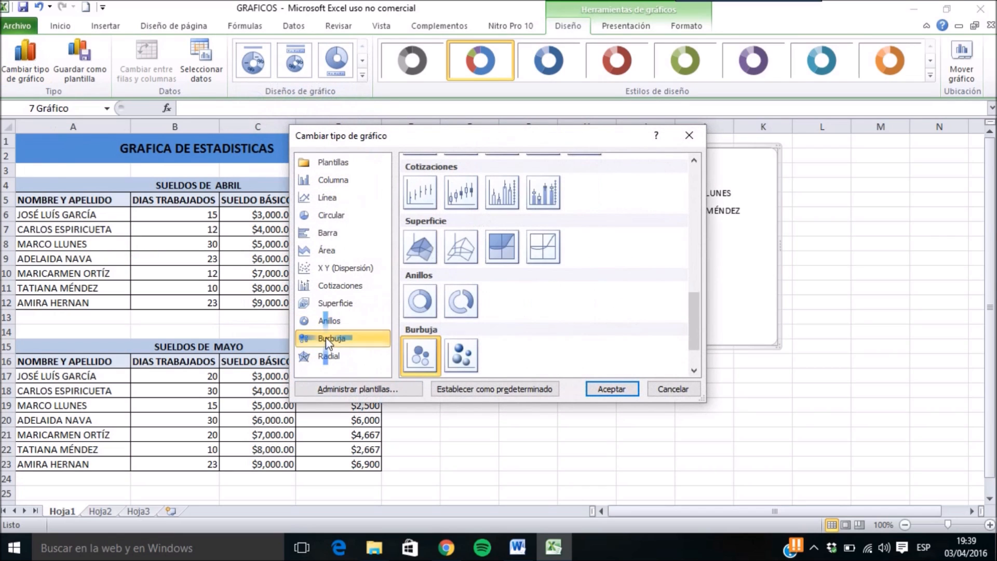
click(328, 355)
click(461, 355)
click(502, 355)
click(613, 394)
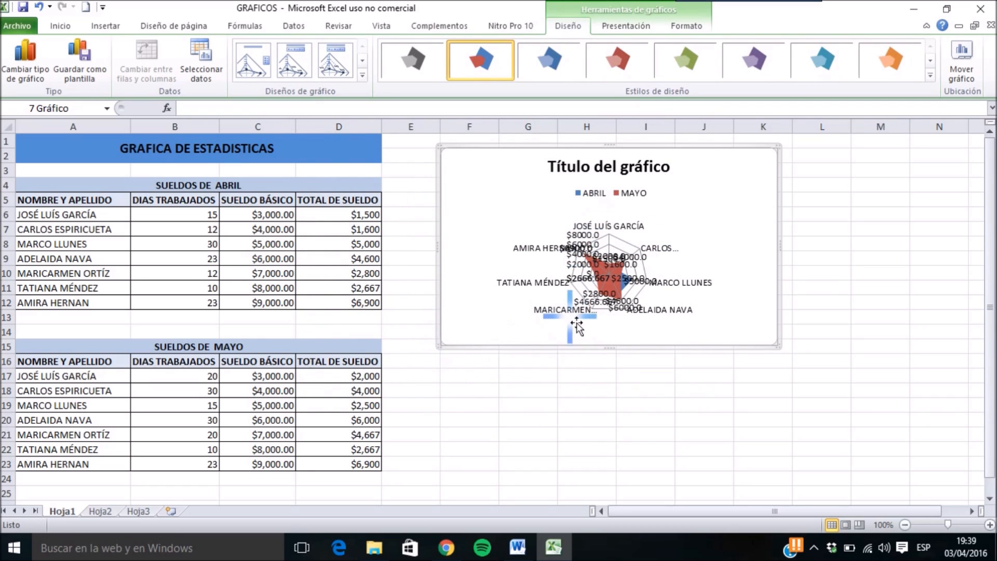
Try the basic radar type without markers, and enlarge the chart to span about columns F to M and rows 1 to 24.
click(39, 76)
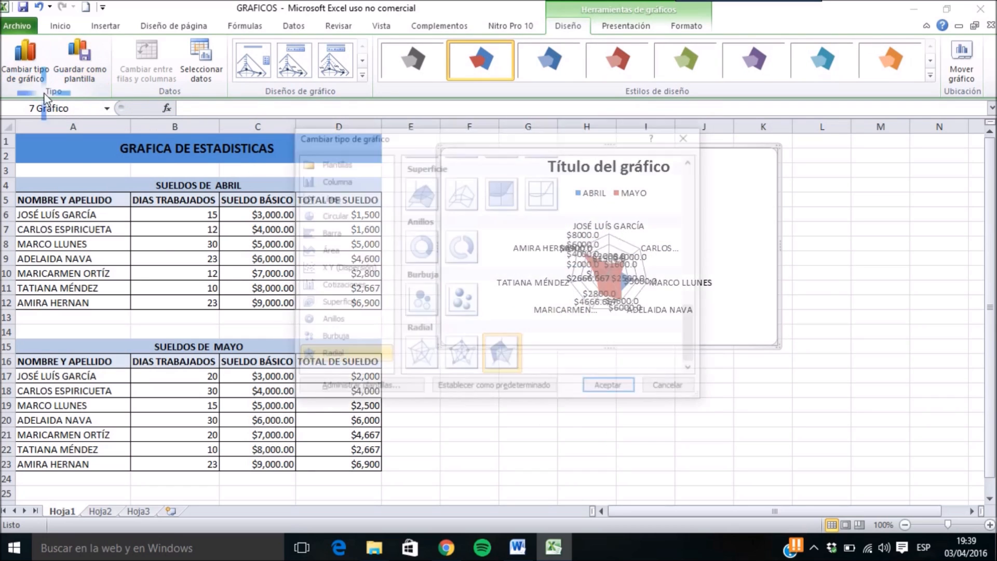
click(421, 352)
click(609, 387)
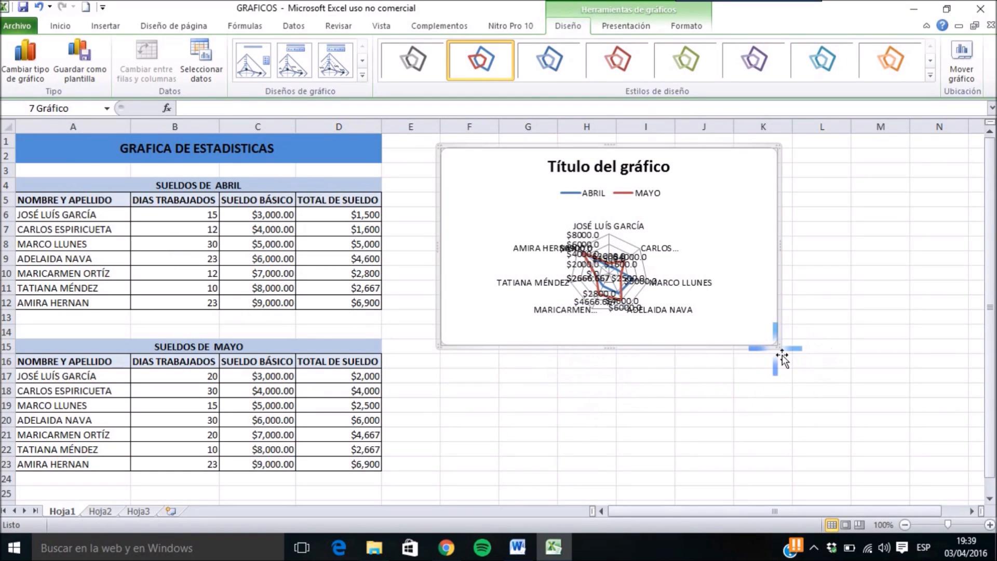
drag(783, 353, 889, 472)
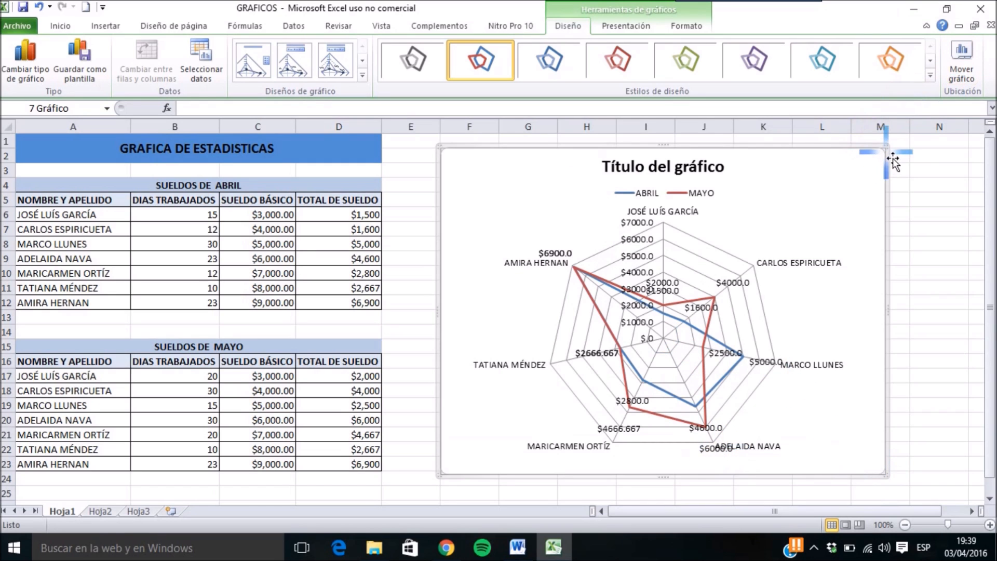
drag(887, 148, 903, 140)
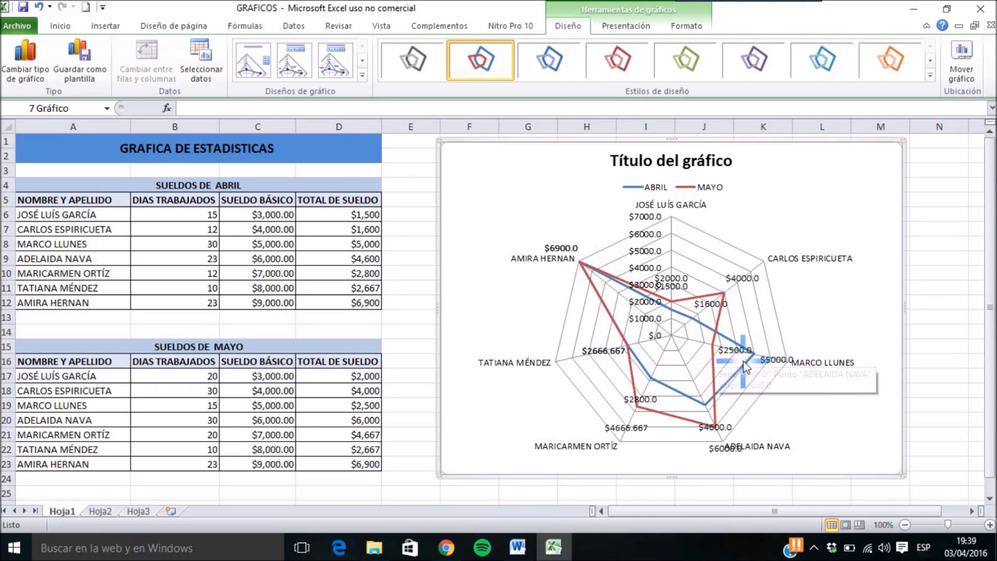
Try changing the chart type to clustered column with only the April series selected, and undo it.
click(746, 367)
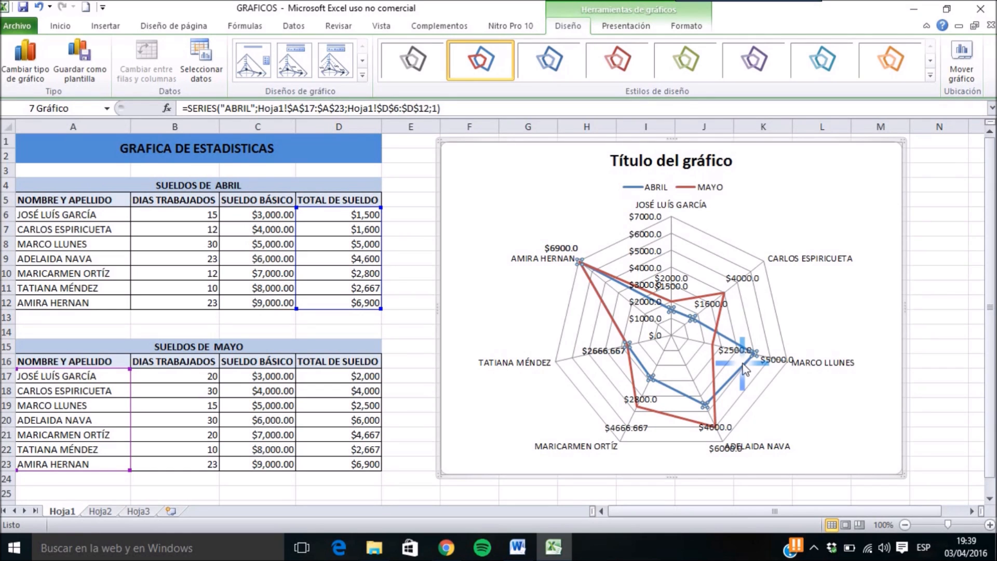
click(746, 368)
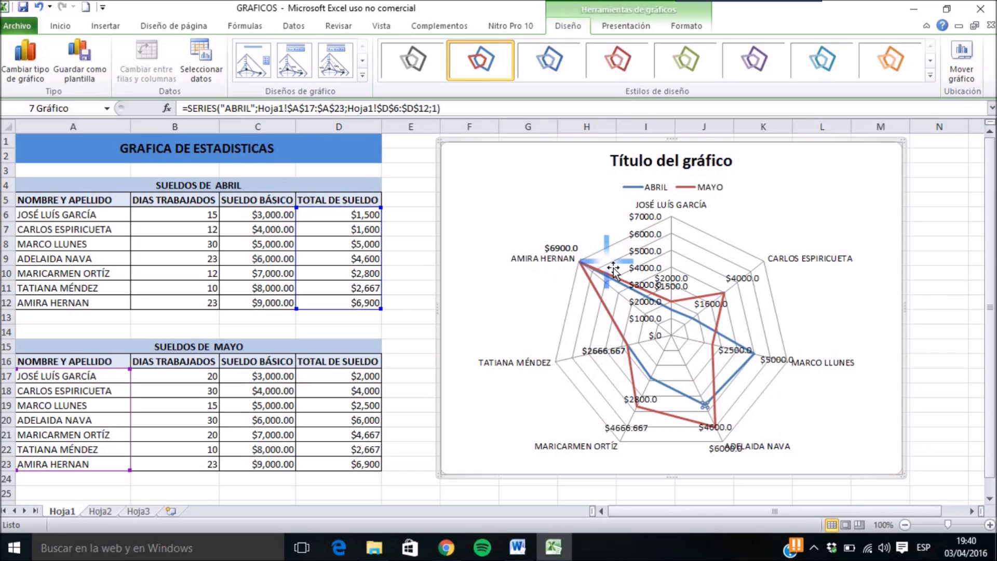
click(15, 61)
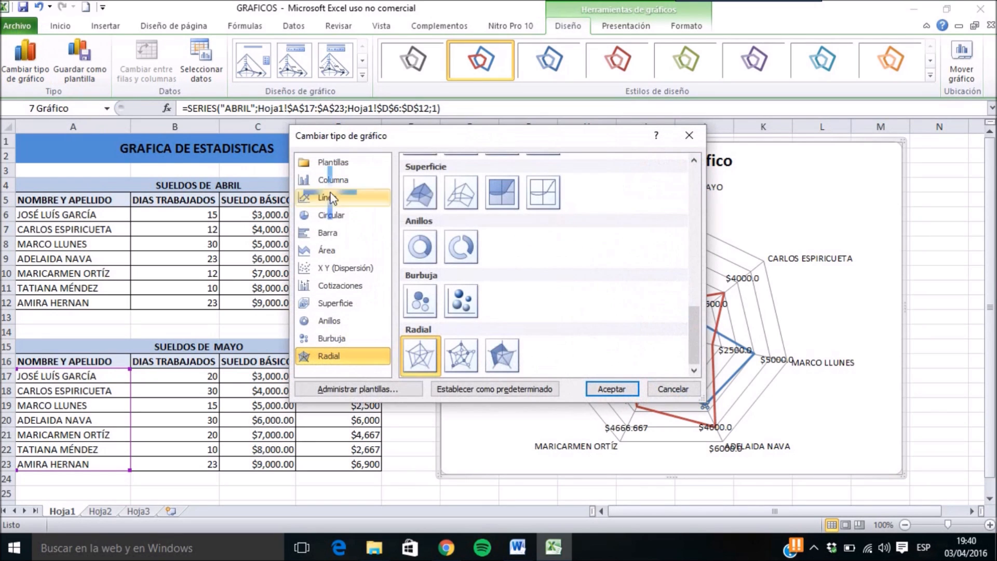
click(339, 181)
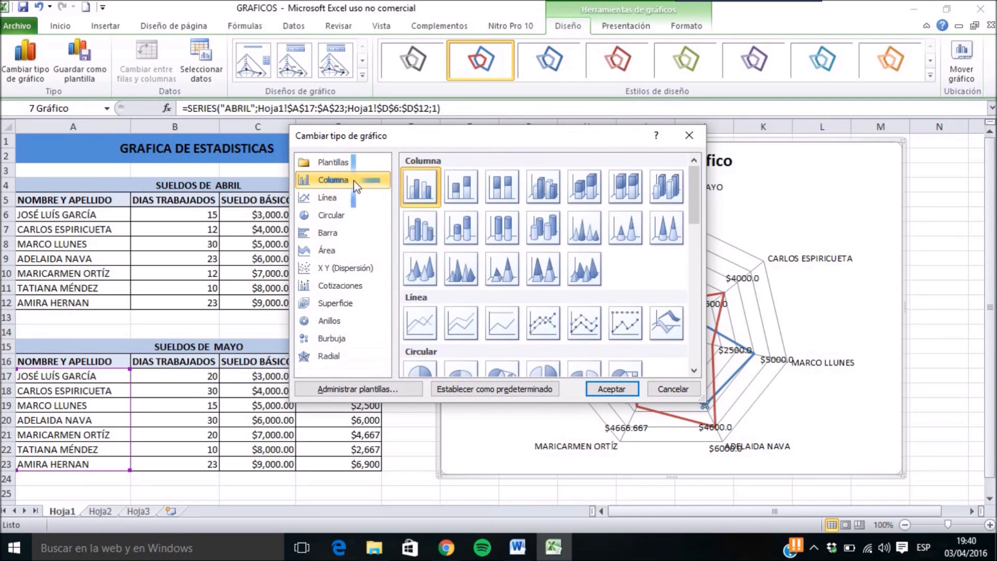
click(612, 390)
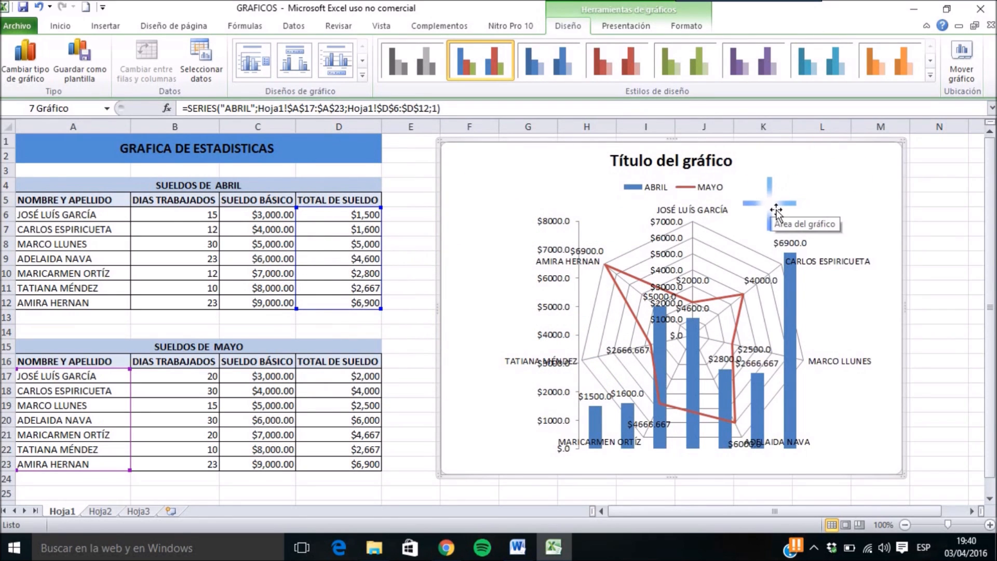
key(ctrl+z)
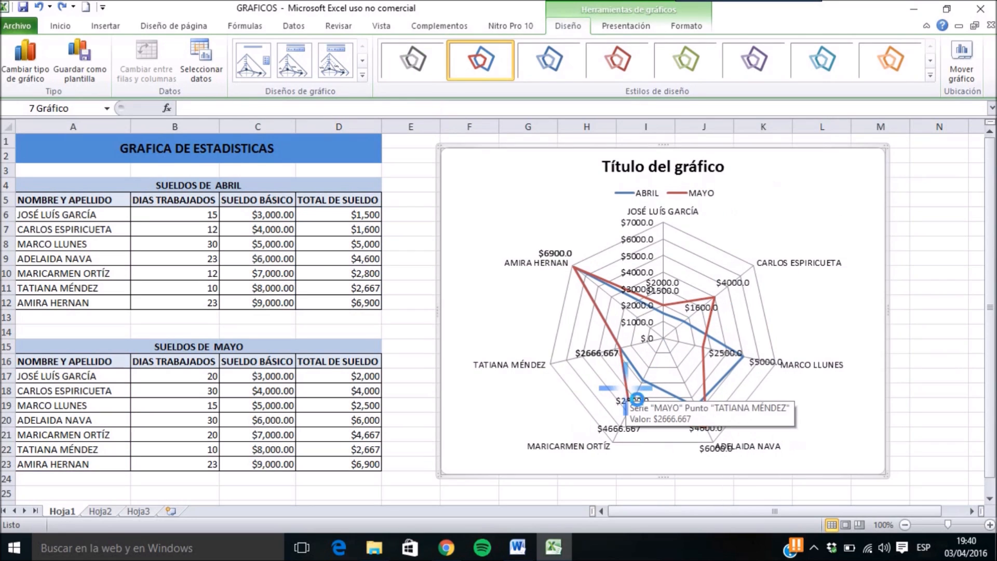
Undo the chart resizing and all the trial chart types, back to the clustered column chart with its data table.
key(ctrl+z)
key(ctrl+z)
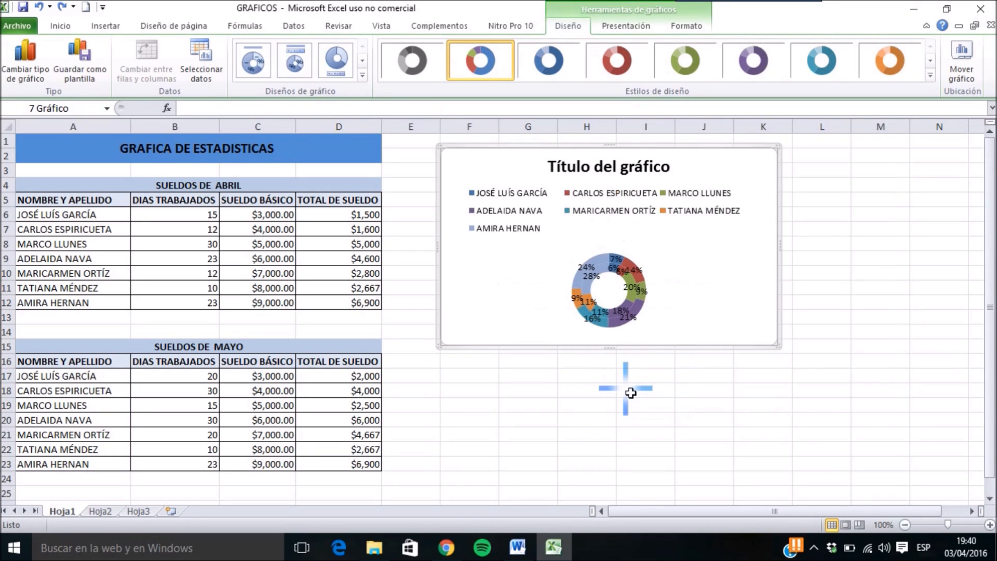
key(ctrl+z)
key(ctrl+z)
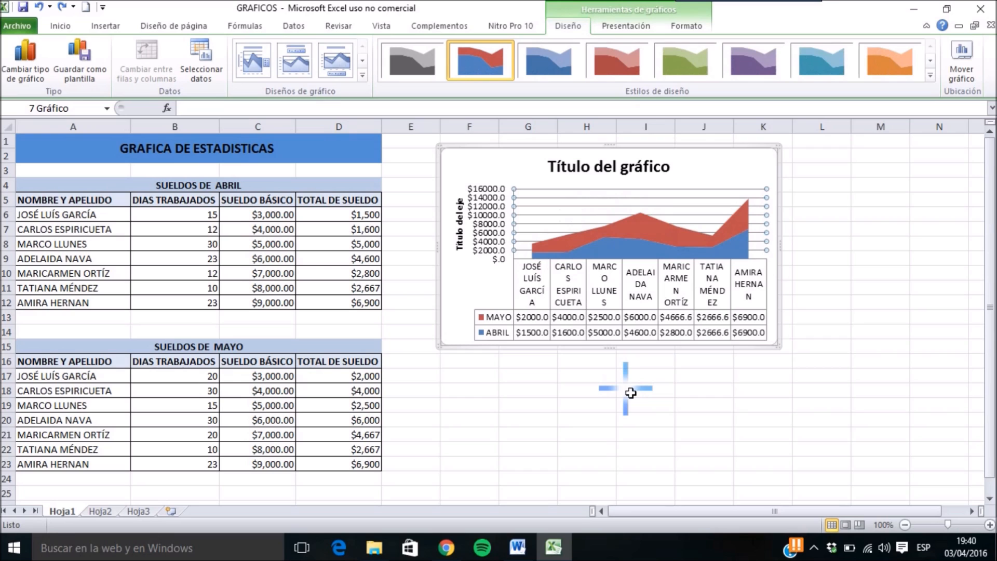
key(ctrl+z)
key(ctrl+z)
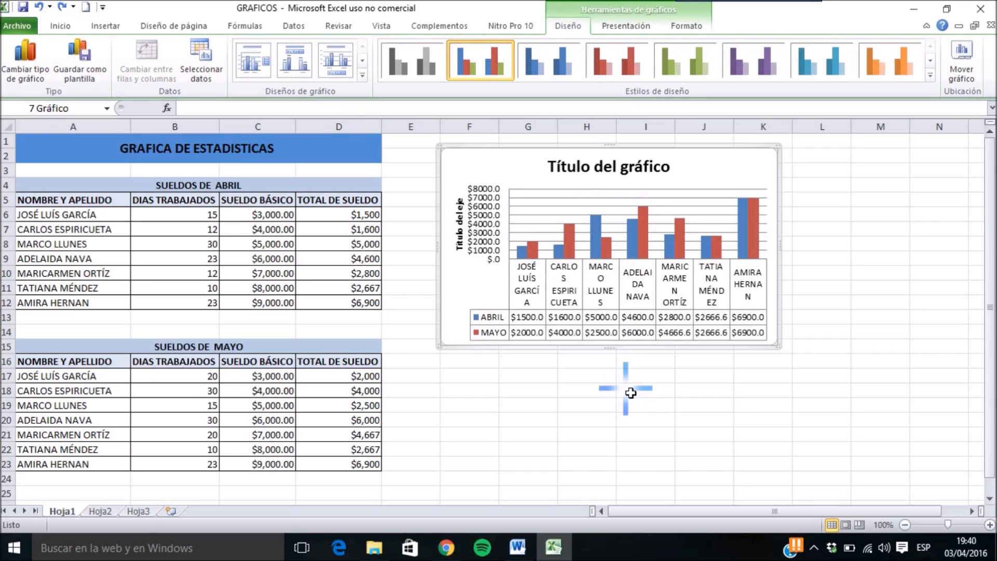